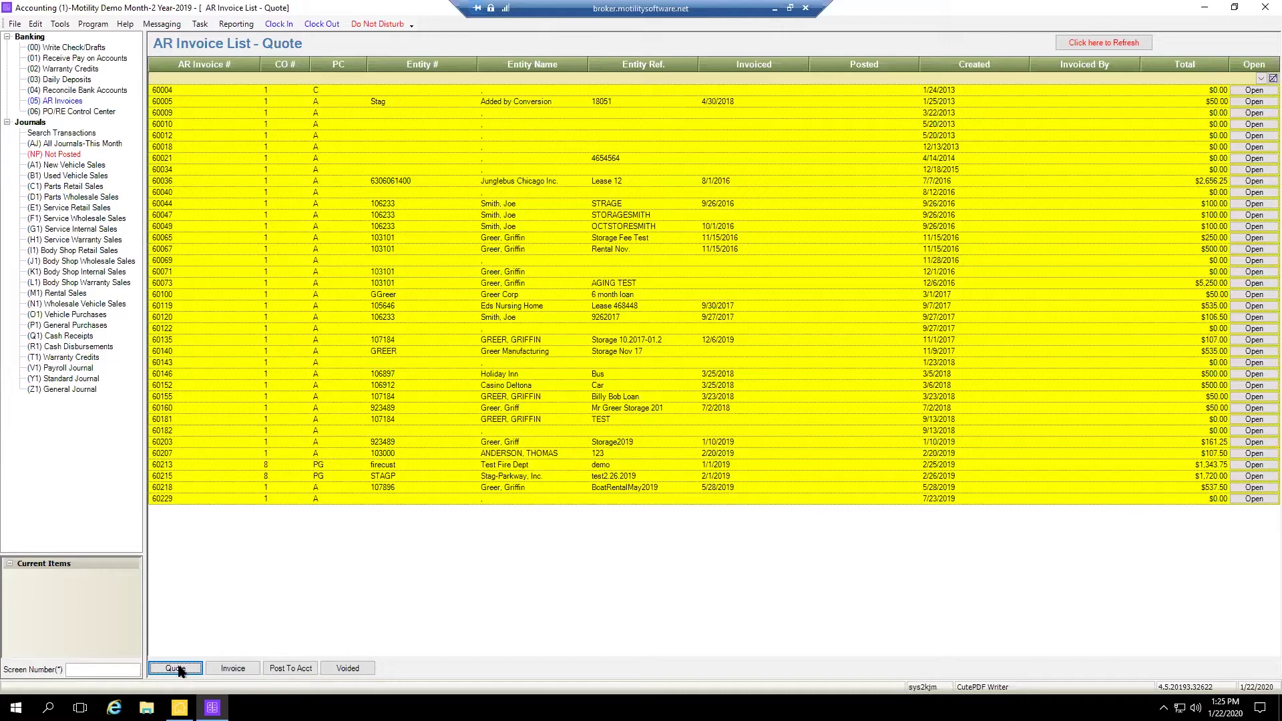
Cycle through the Invoice, Post To Acct, Voided and Quote AR lists, ending on the 11 invoiced entries
left_click(235, 669)
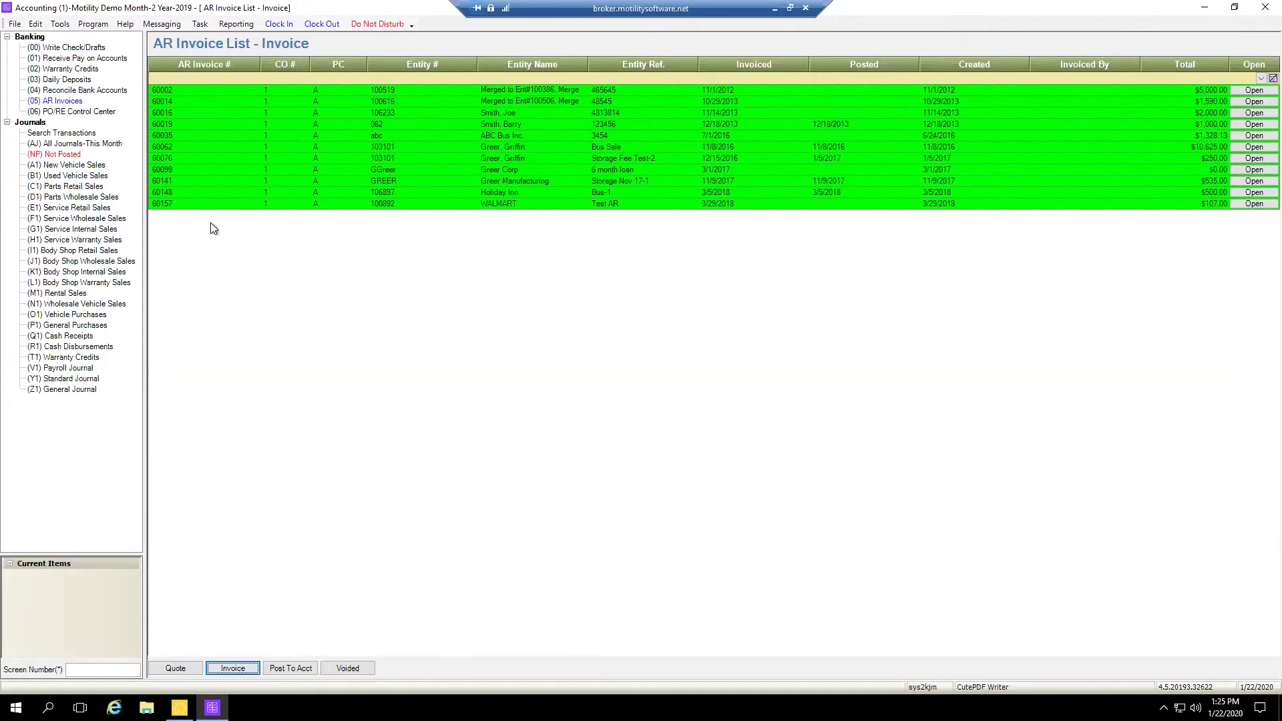
left_click(292, 668)
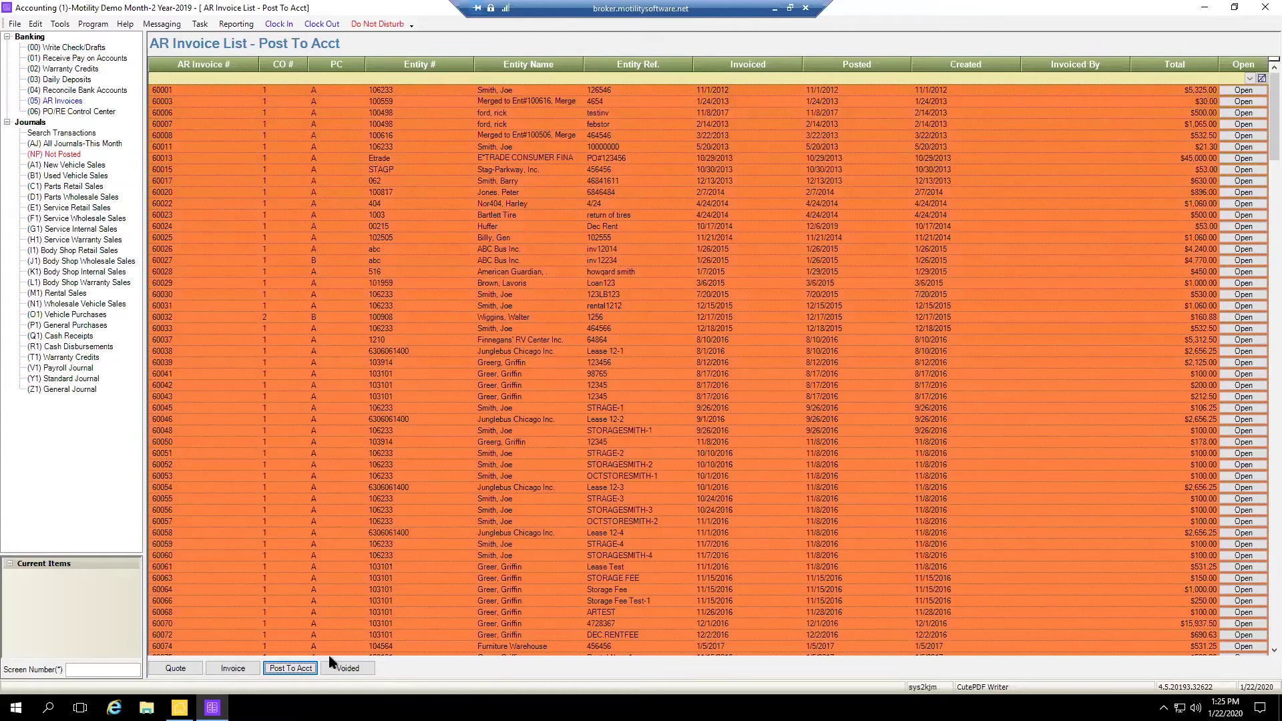
left_click(344, 669)
left_click(227, 672)
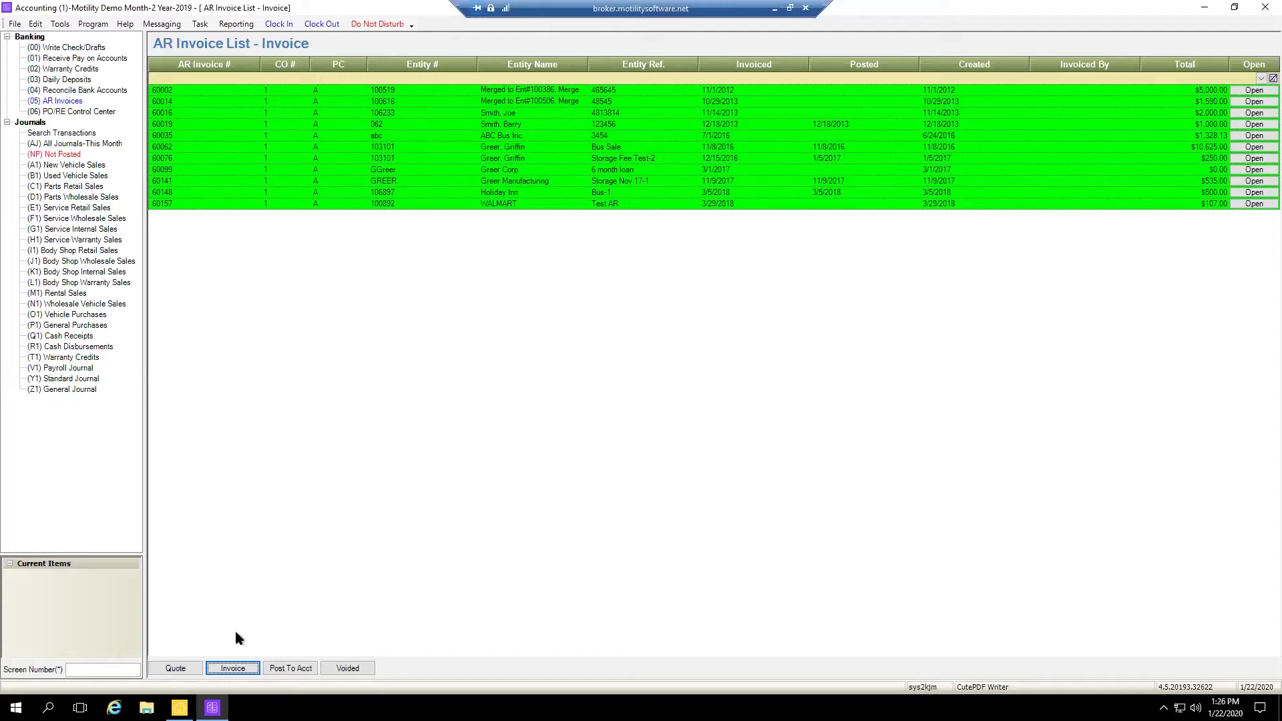
left_click(175, 669)
left_click(289, 667)
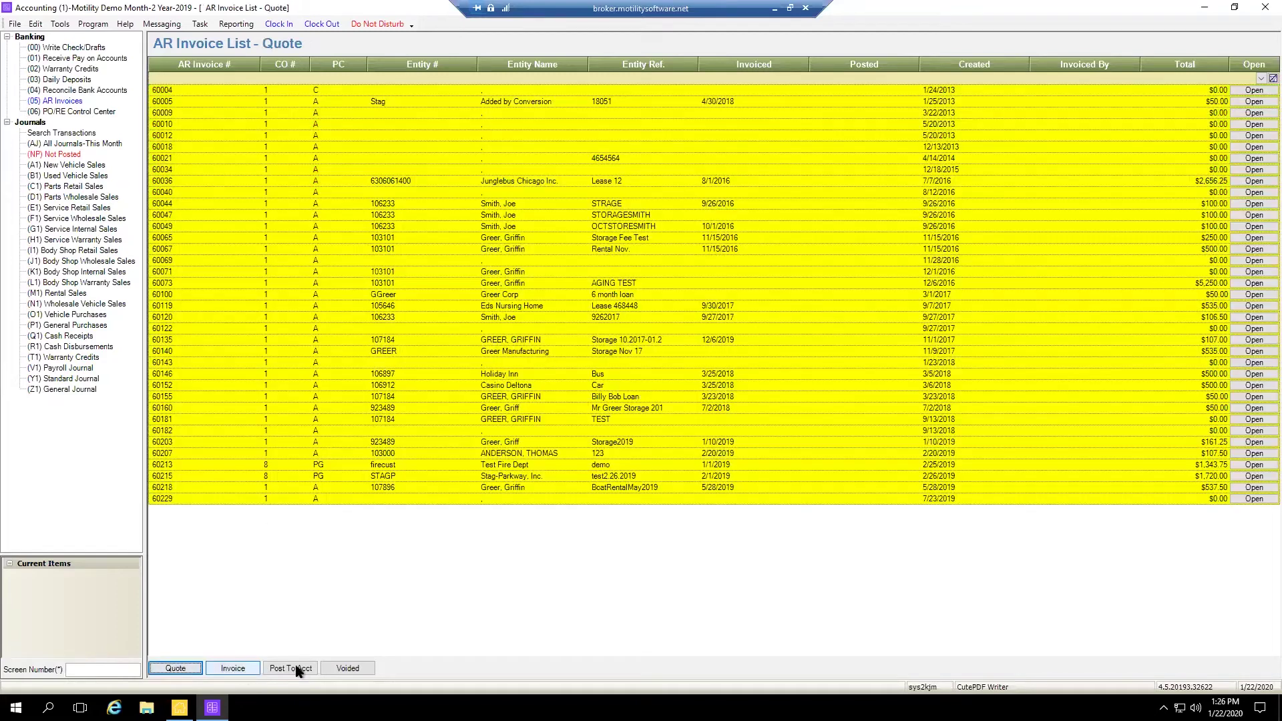
left_click(234, 668)
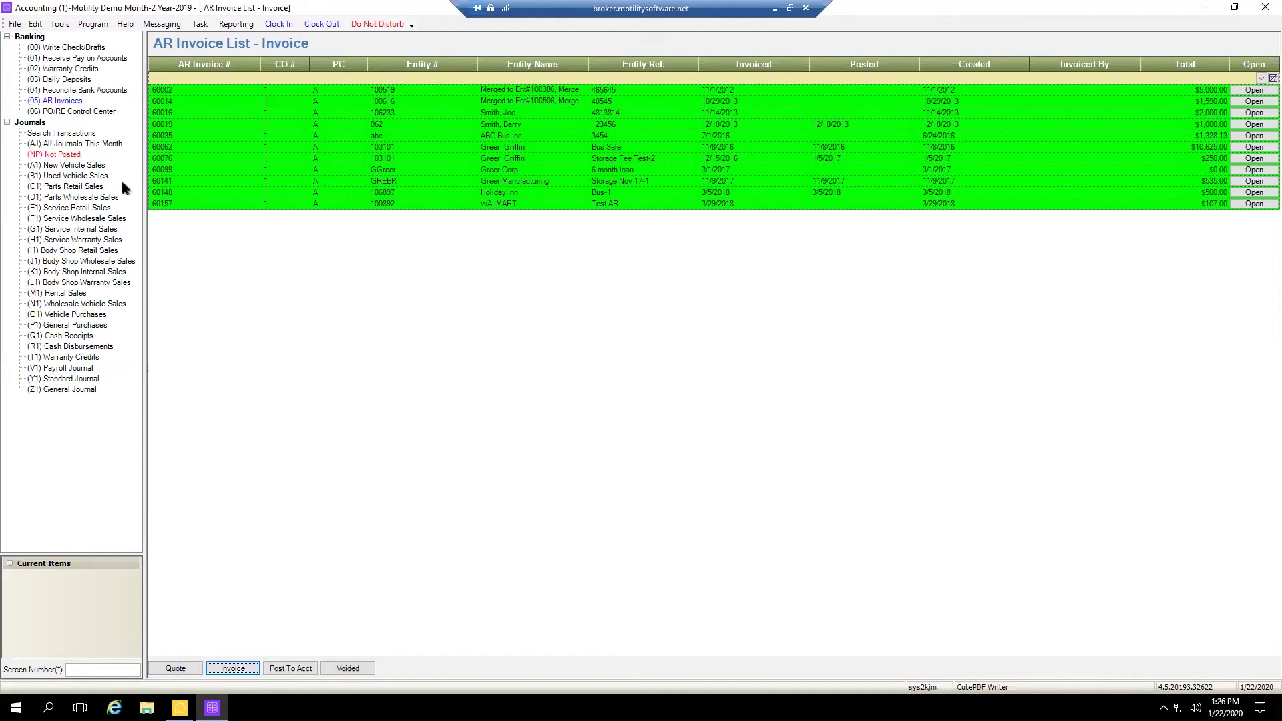
left_click(60, 24)
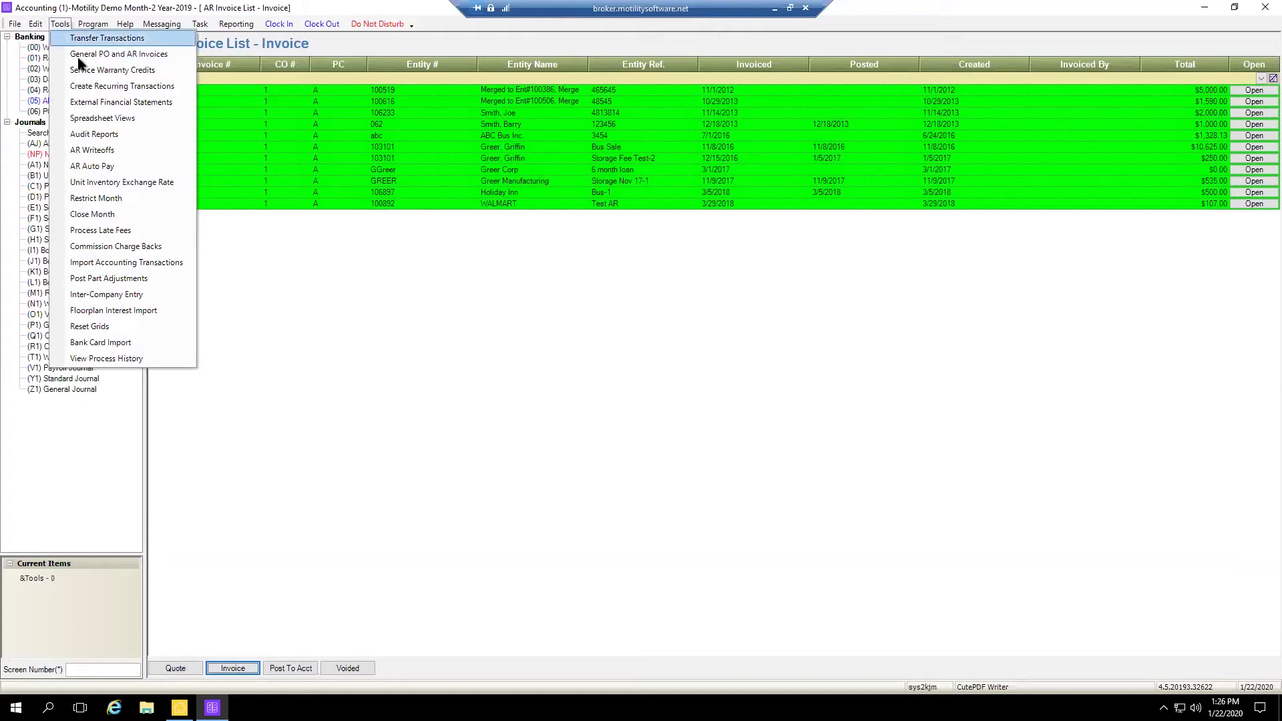
Create a blank AR Invoice via Tools > General PO and AR Invoices and adjust its window
left_click(137, 54)
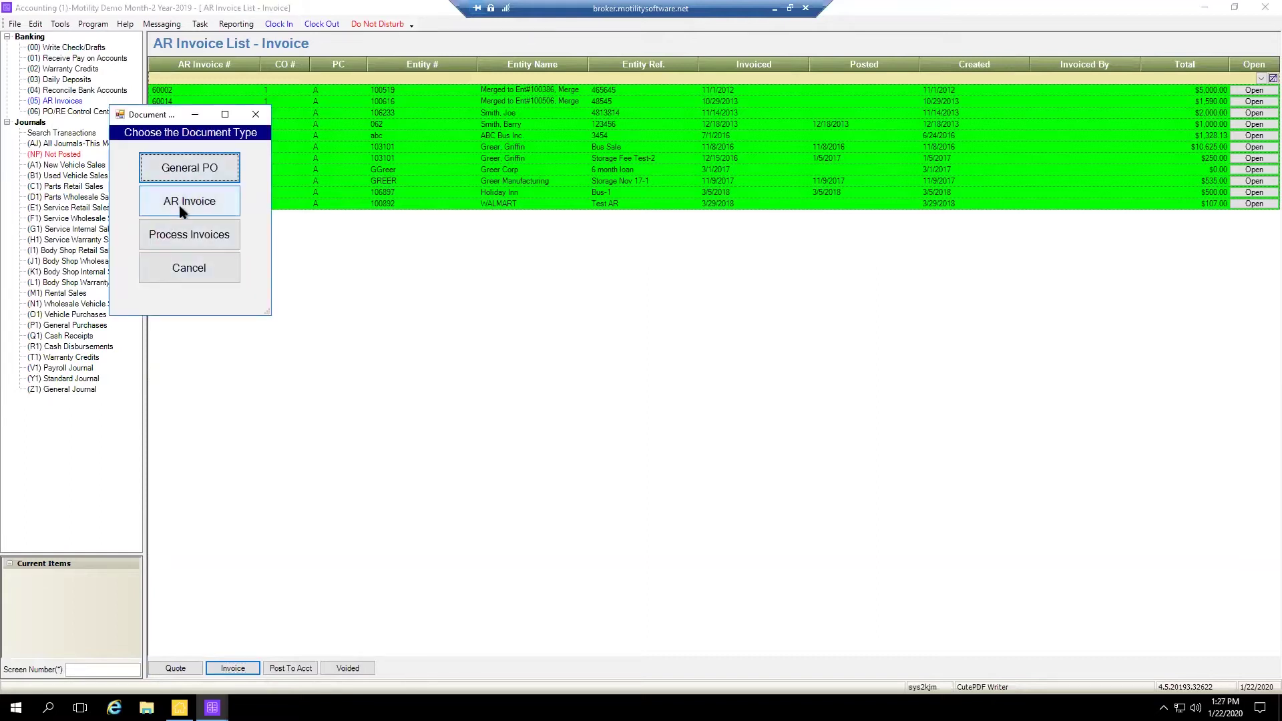
left_click(181, 203)
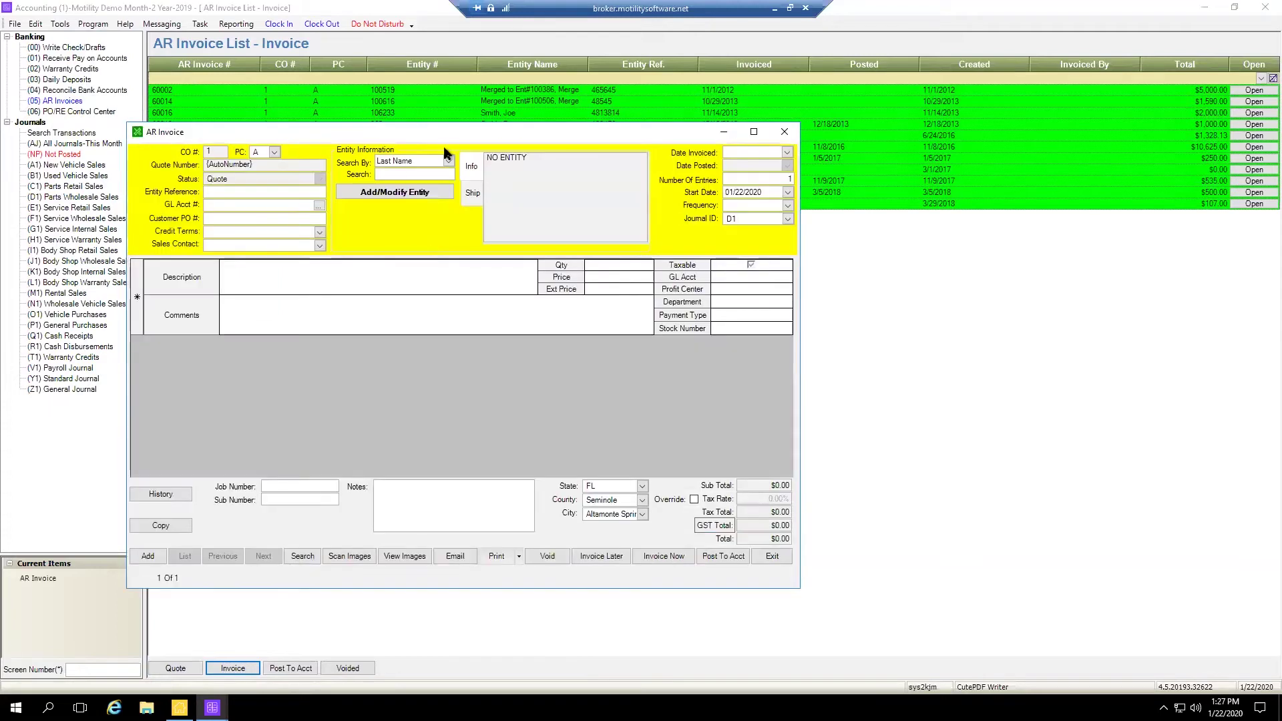
left_click_drag(503, 125, 585, 109)
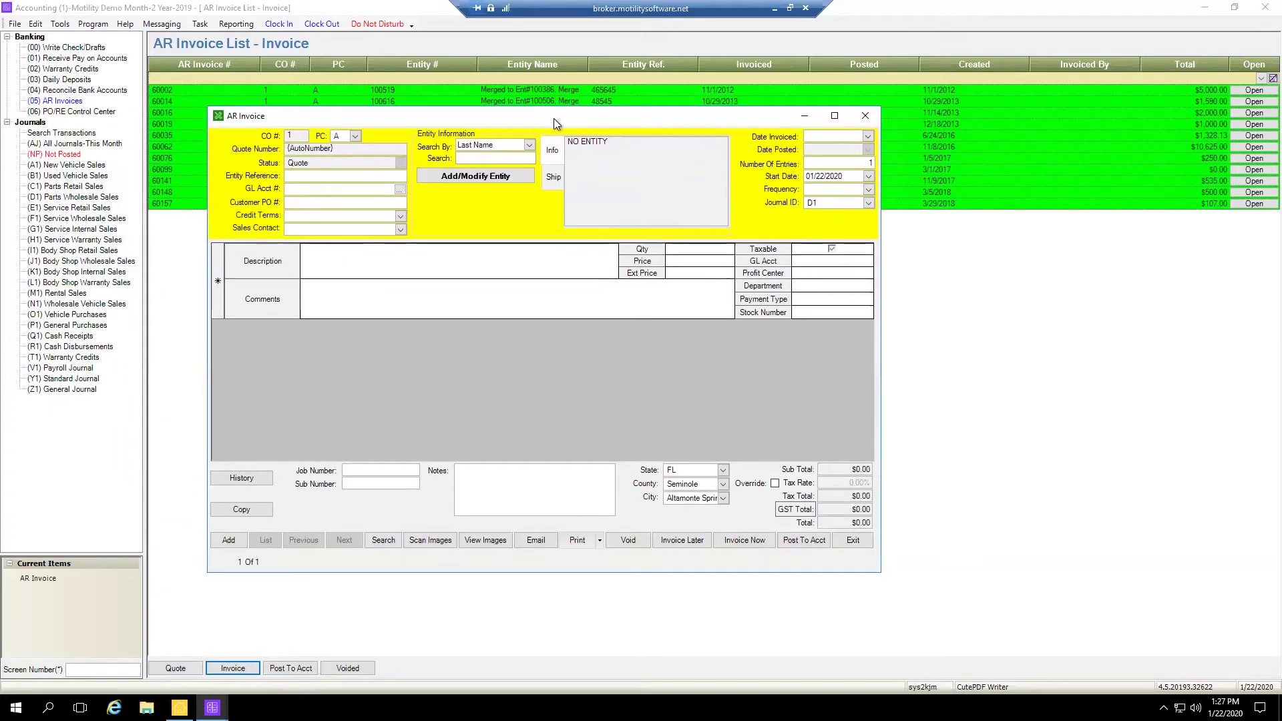
left_click(836, 119)
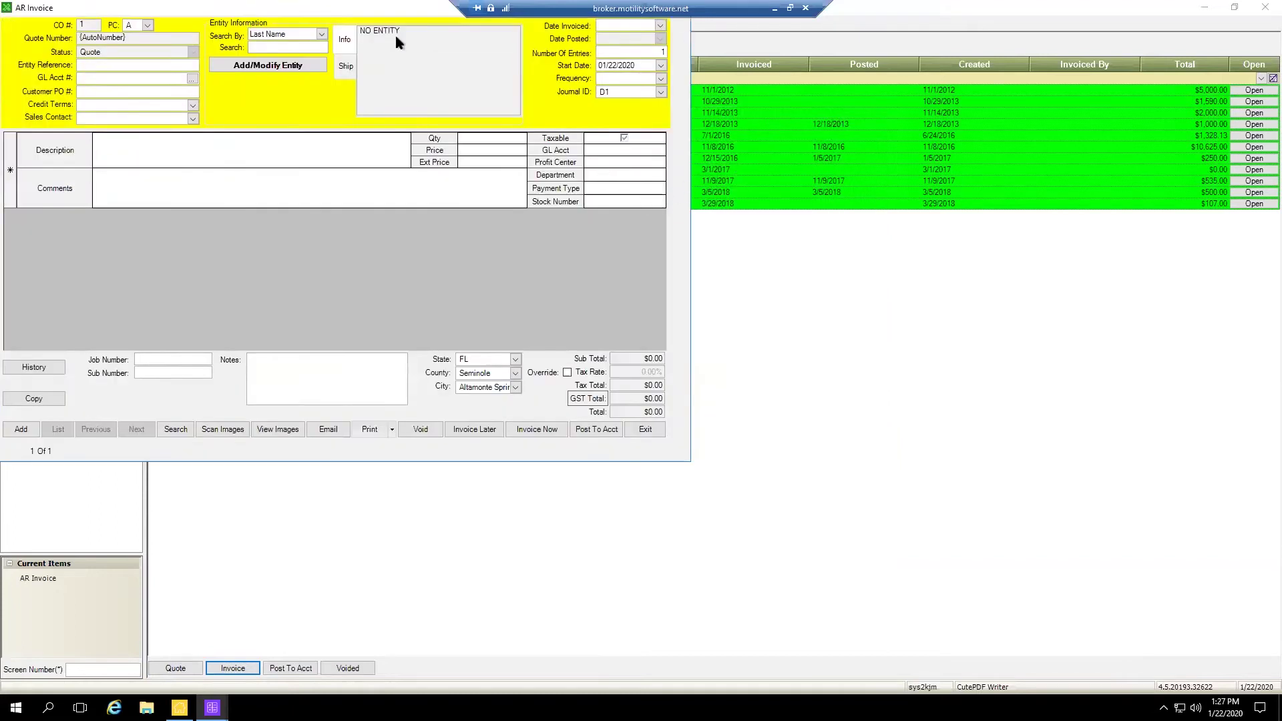
left_click_drag(322, 12, 621, 107)
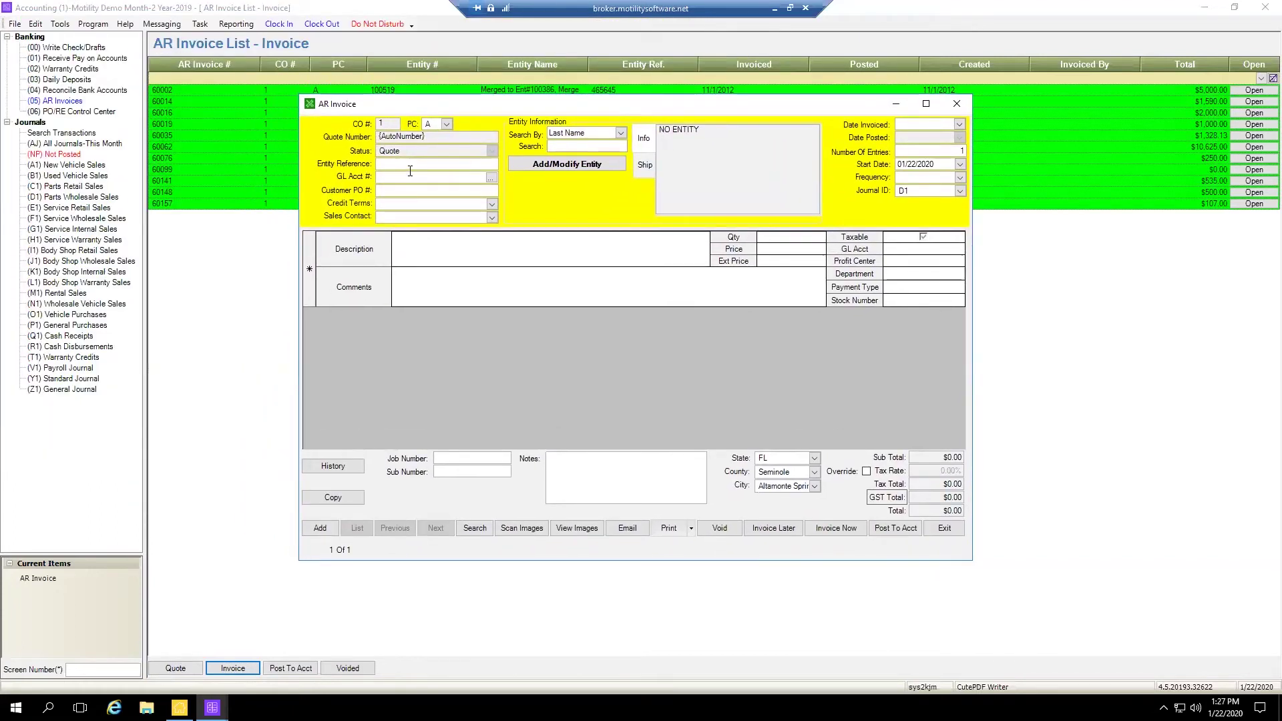
Search for the customer by surname and attach the row-4 match to the invoice
left_click(588, 147)
type("monteroi")
key("Return")
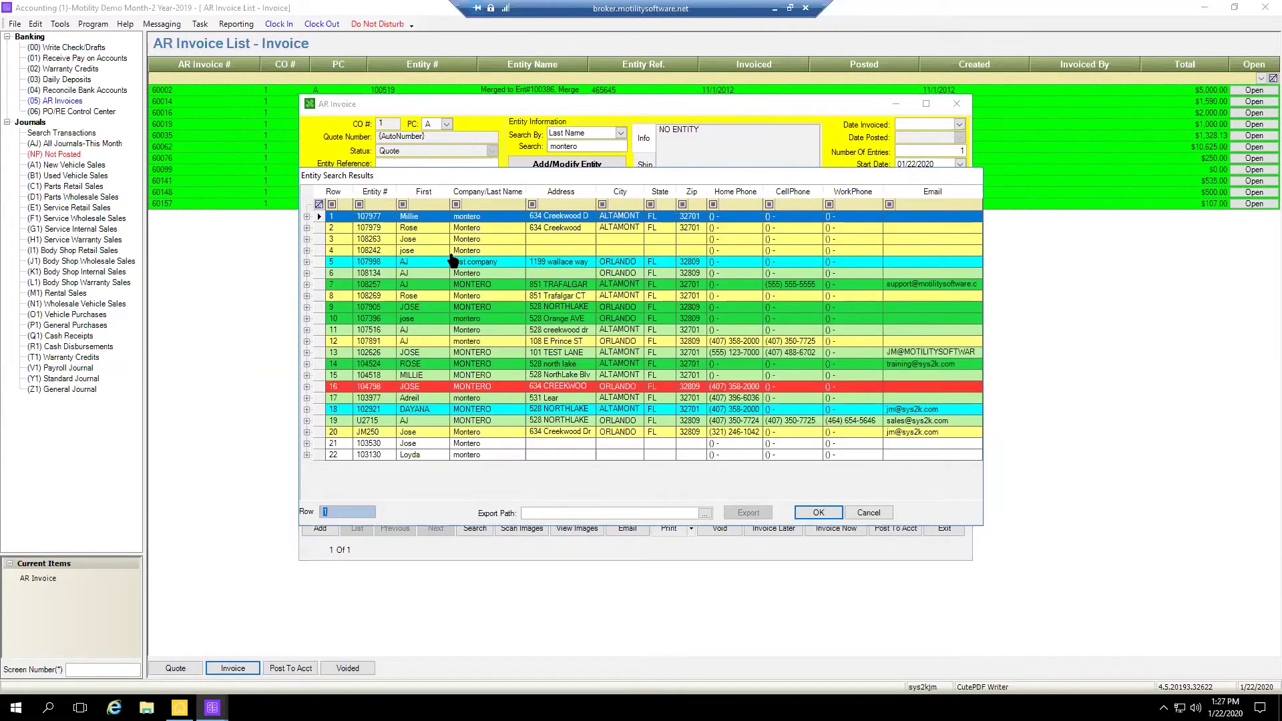
left_click(465, 253)
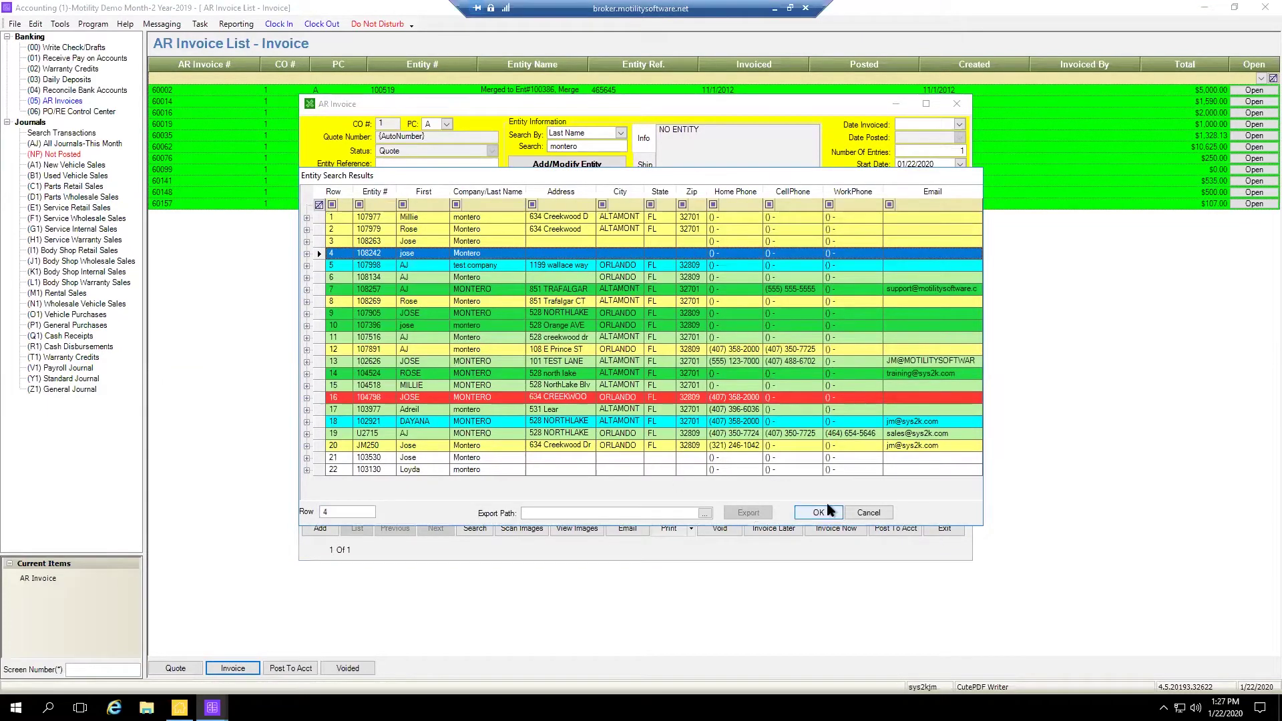
left_click(818, 512)
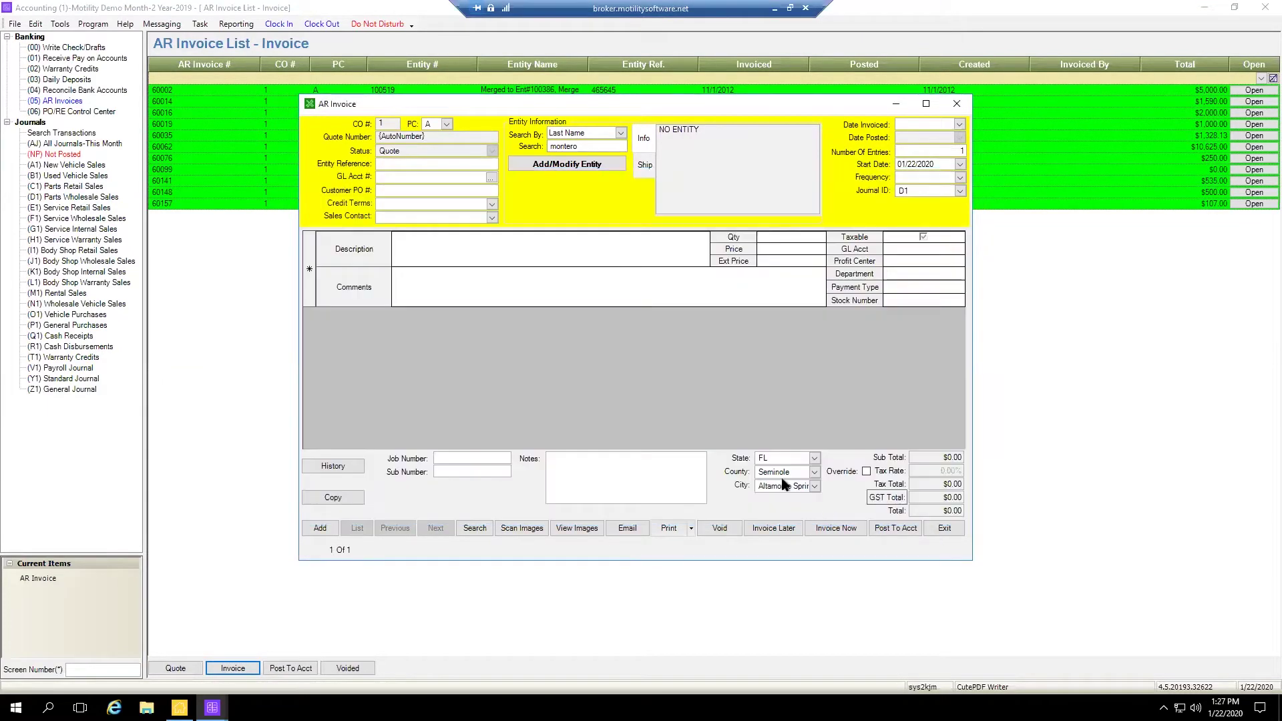
Date the invoice 01/22/2020 and set Number Of Entries to 12
left_click(959, 124)
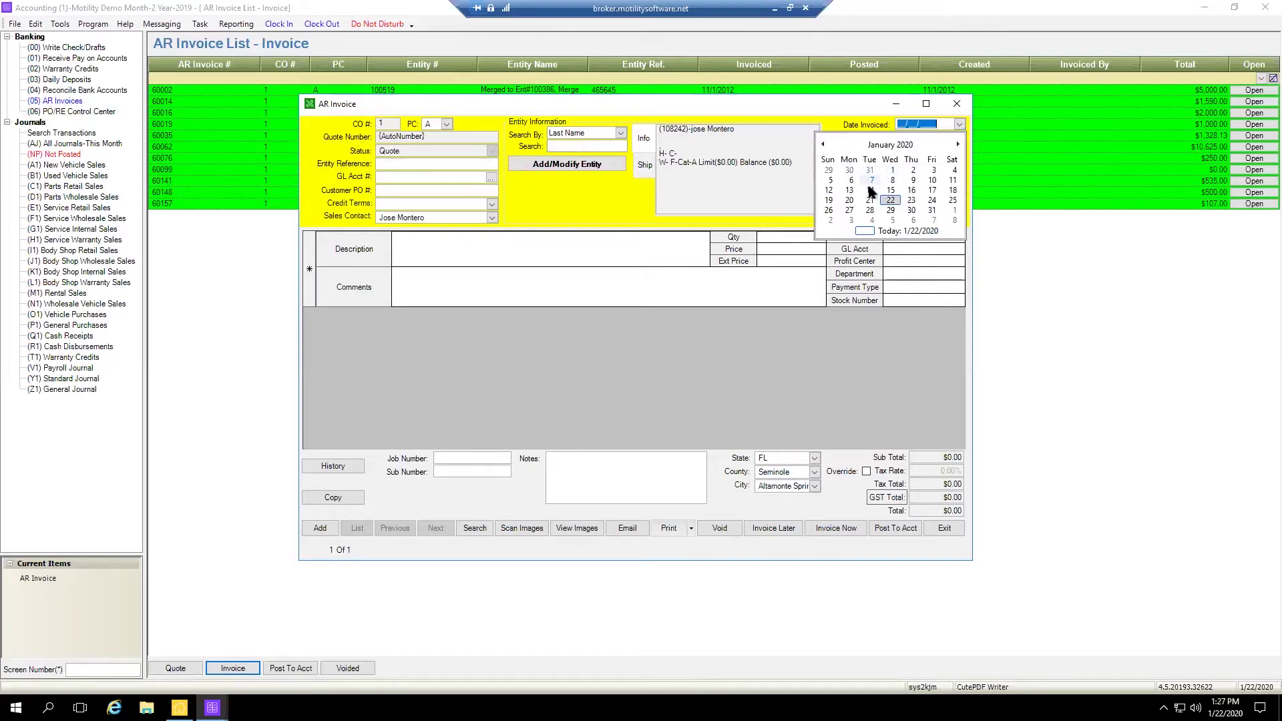
left_click(890, 200)
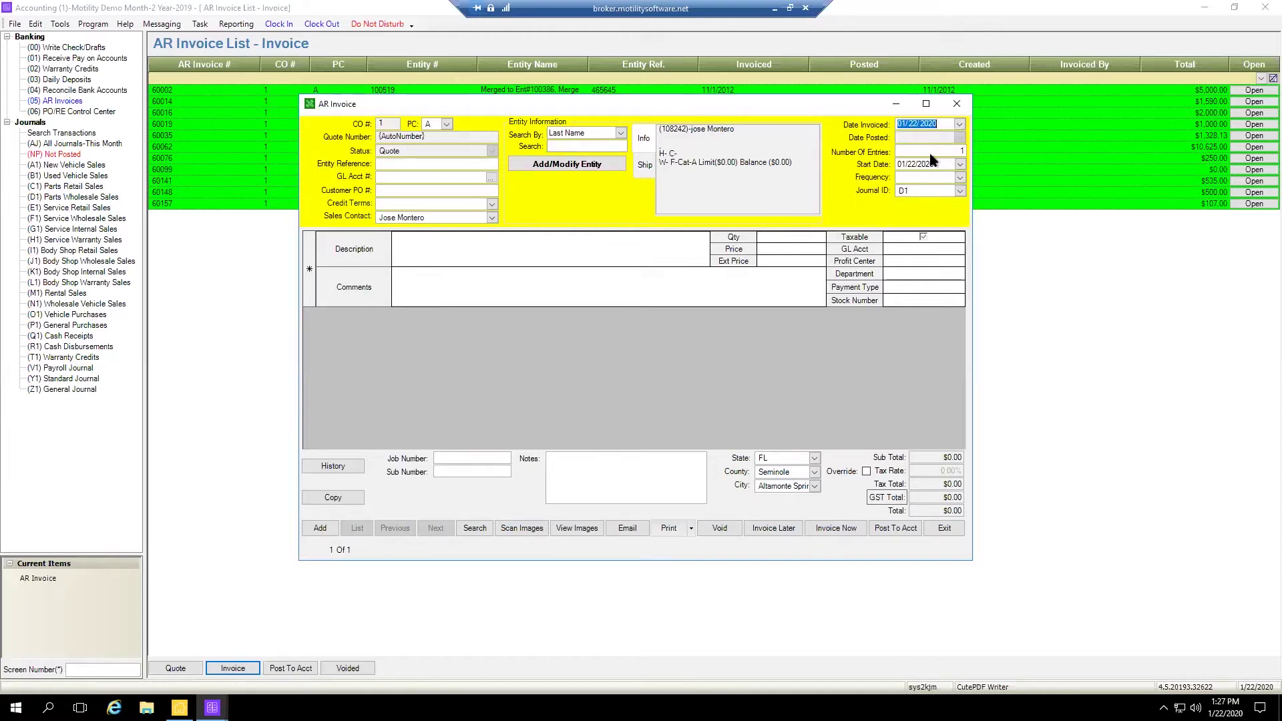
left_click(951, 152)
left_click_drag(946, 152, 994, 140)
left_click_drag(937, 153, 1013, 140)
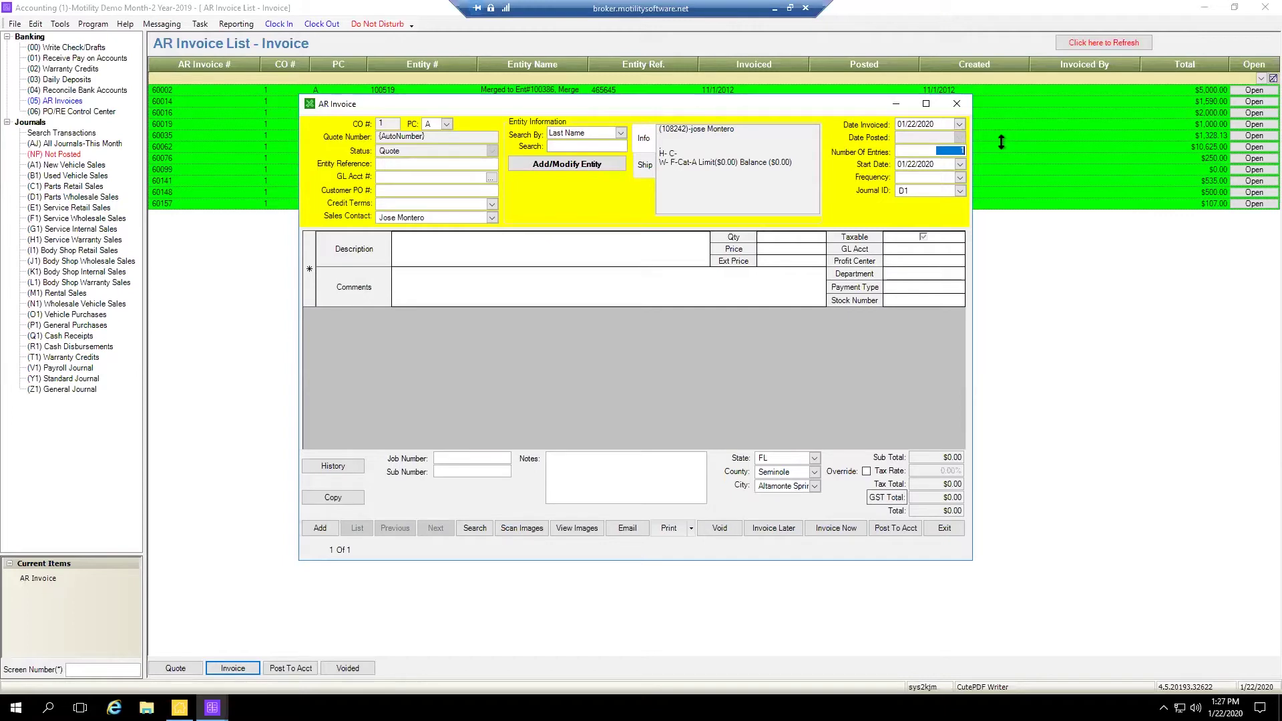
type("12")
left_click_drag(899, 164, 935, 164)
left_click(935, 153)
Set the billing frequency to Monthly and check the recurring values
left_click(960, 177)
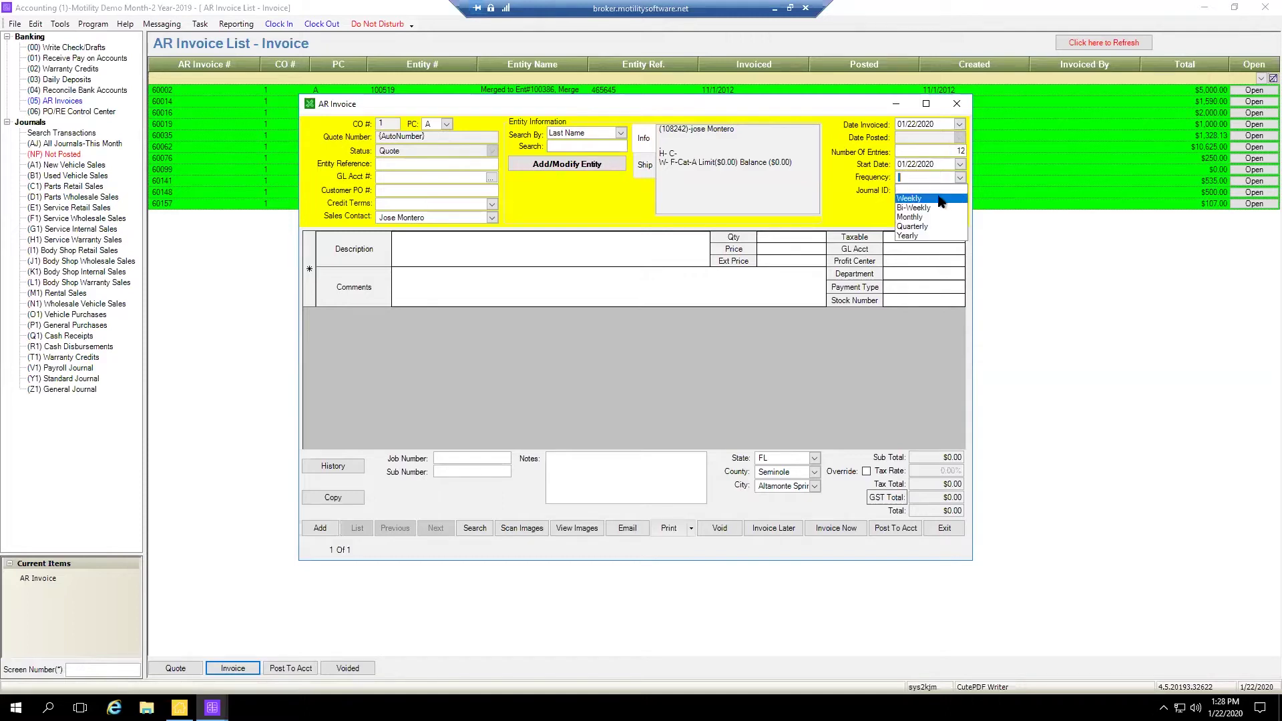
left_click(910, 217)
left_click(926, 148)
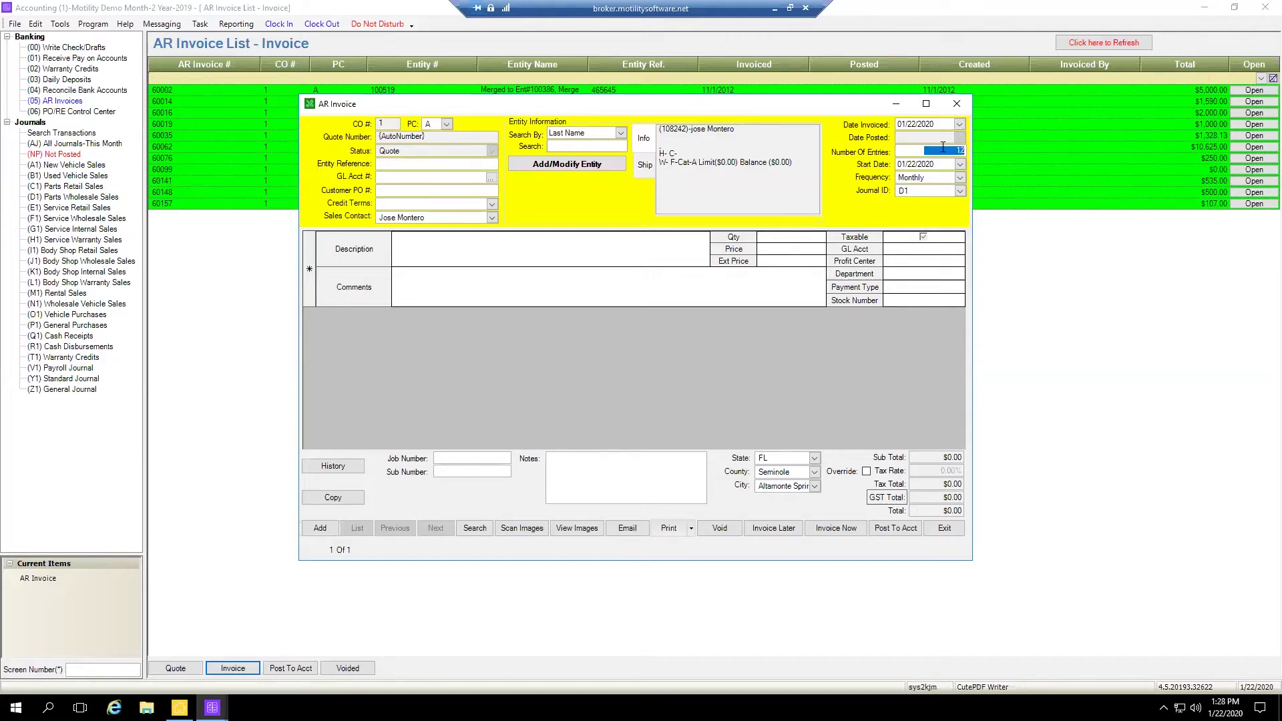
double_click(958, 150)
left_click(926, 166)
left_click_drag(930, 178, 897, 180)
left_click(911, 192)
key("Tab")
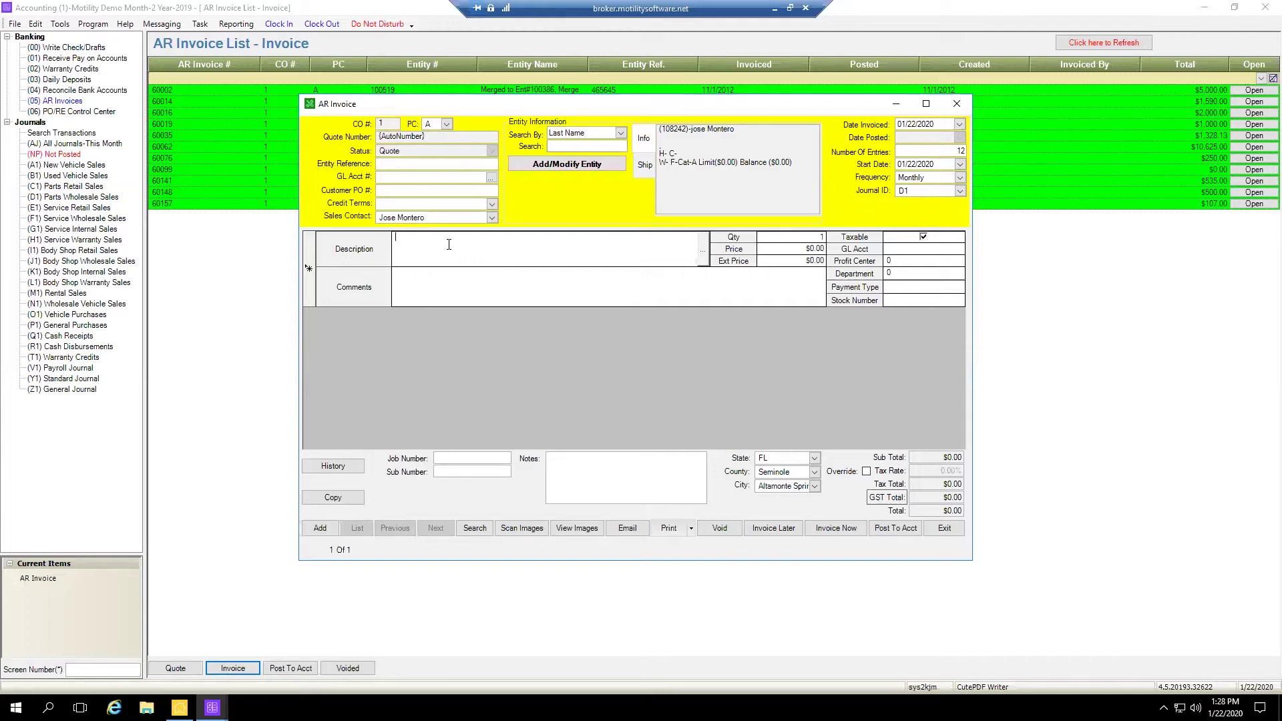
Enter 'Monthly Dues' plus the customer's name as the entity reference, fixing the capitalization
left_click(395, 164)
type("MOnthl")
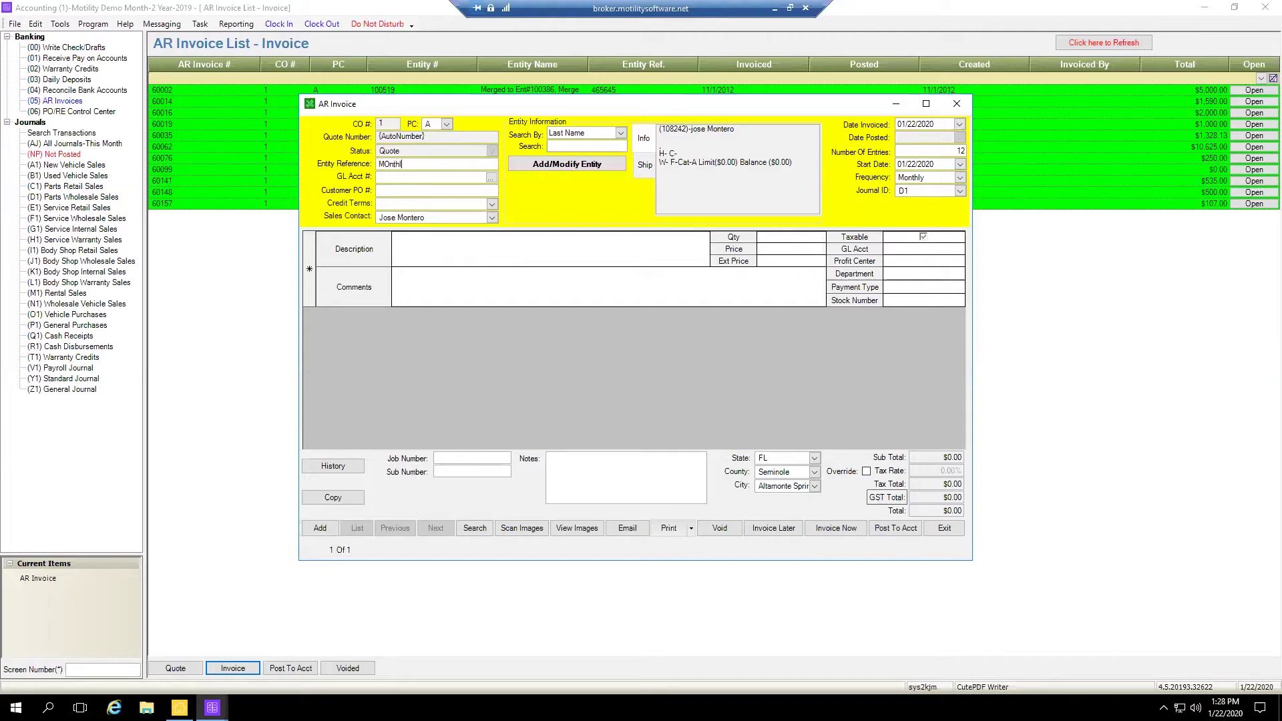
type("ontero")
left_click(387, 165)
key("BackSpace")
type("o")
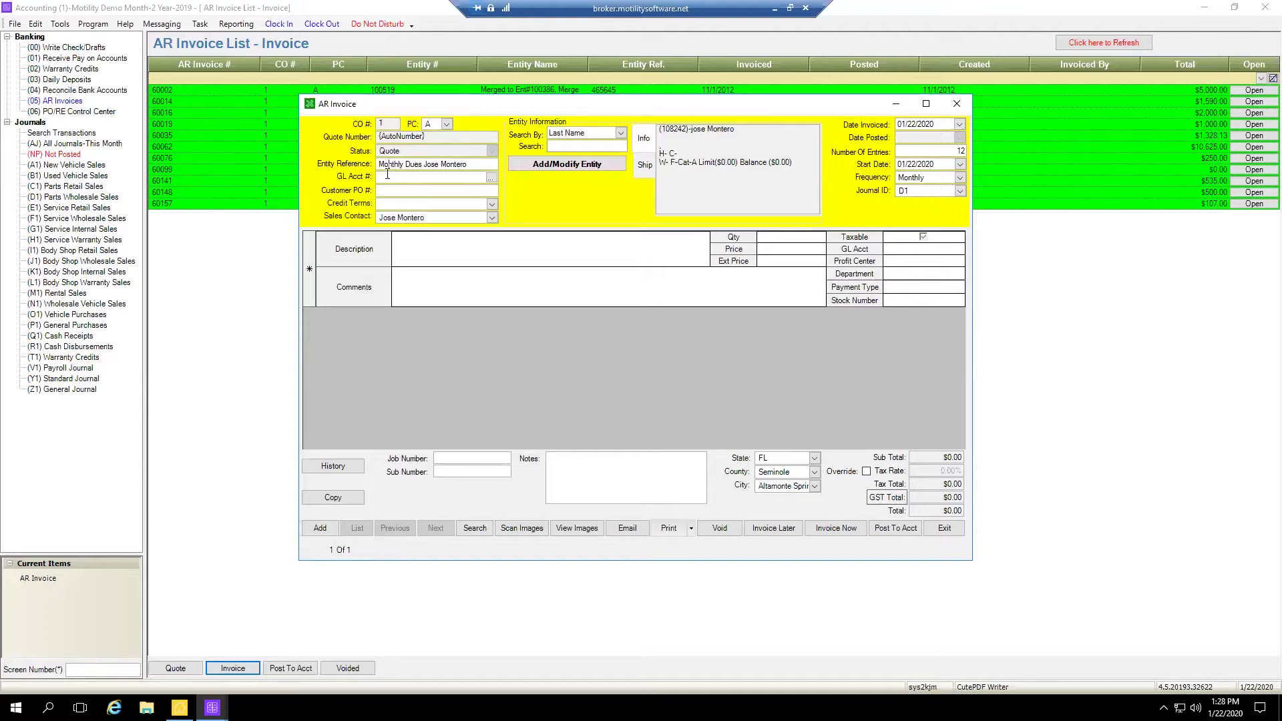
left_click(386, 176)
left_click(491, 177)
Assign GL account 1100 P & S Receivables, filtering accounts by type 'ar'
left_click(819, 237)
left_click(814, 283)
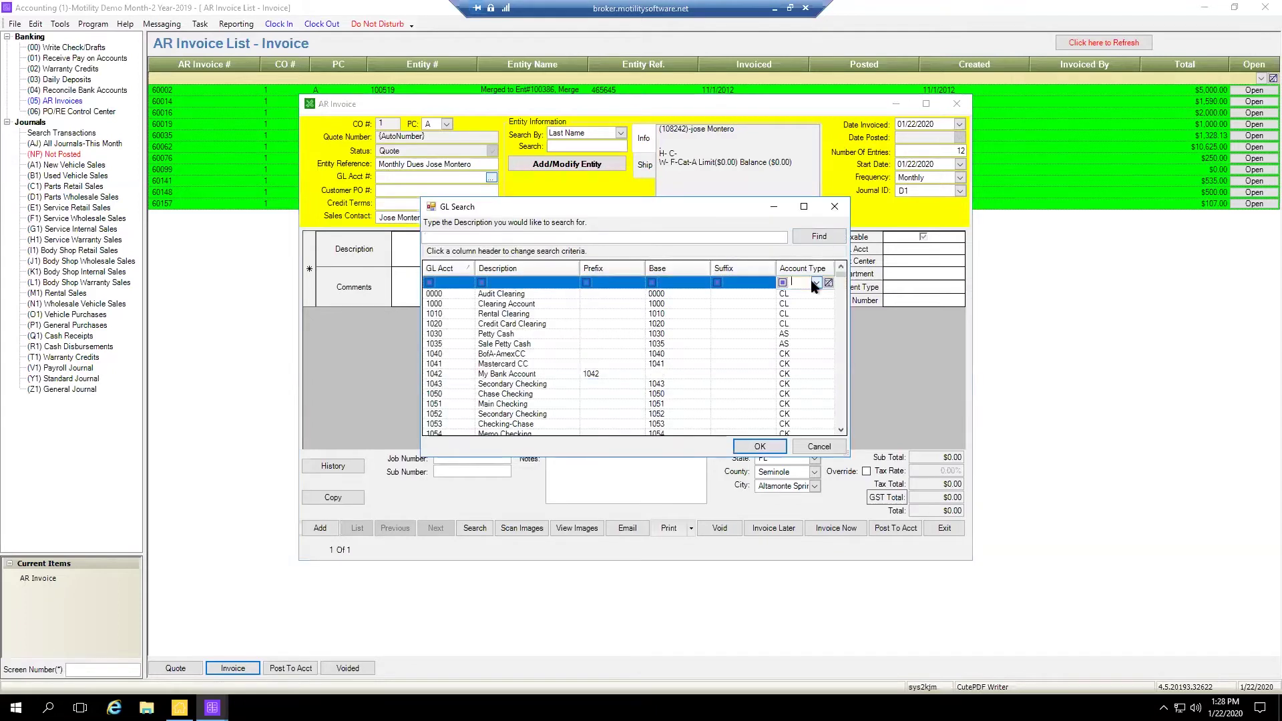
type("ar")
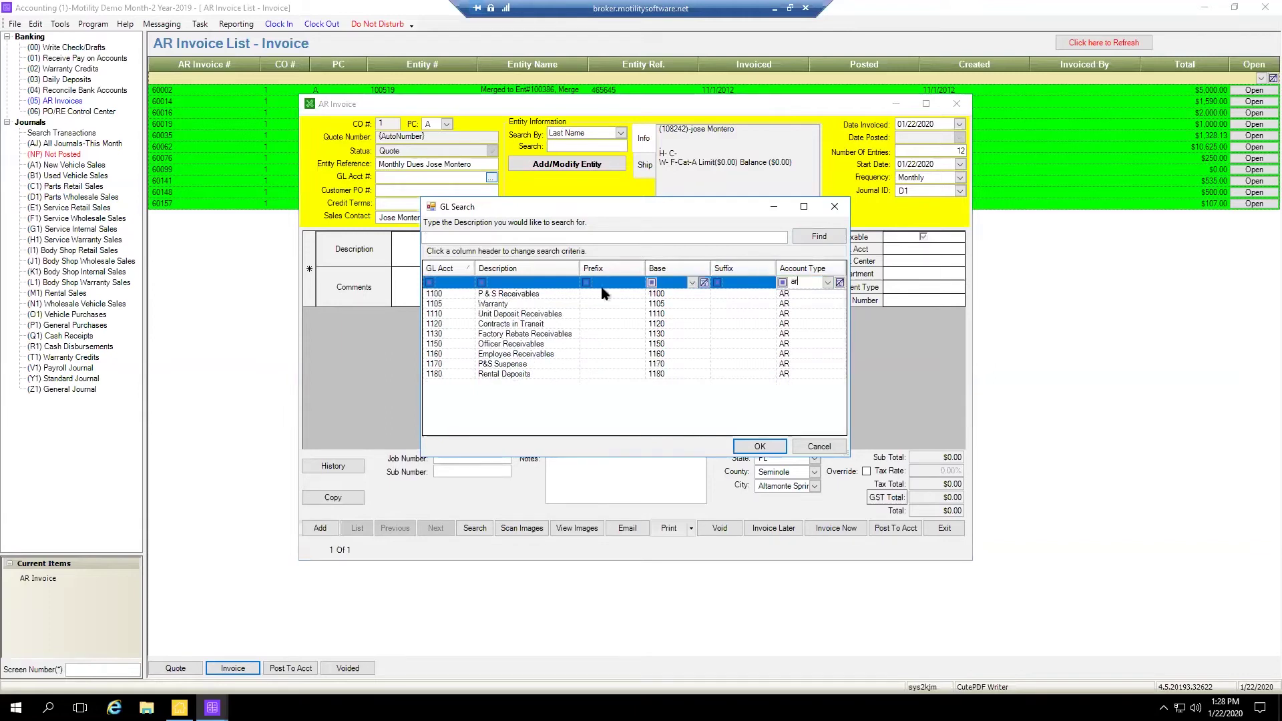
left_click(835, 206)
left_click(492, 178)
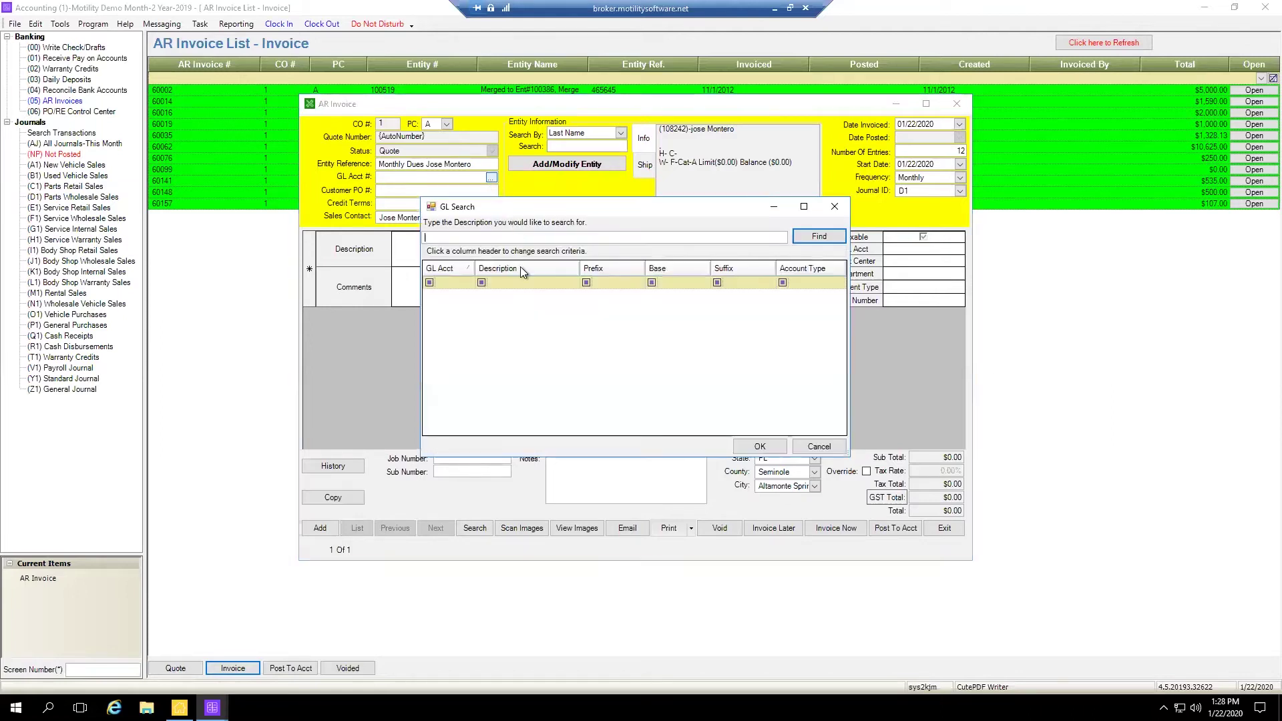
left_click(816, 237)
left_click(802, 284)
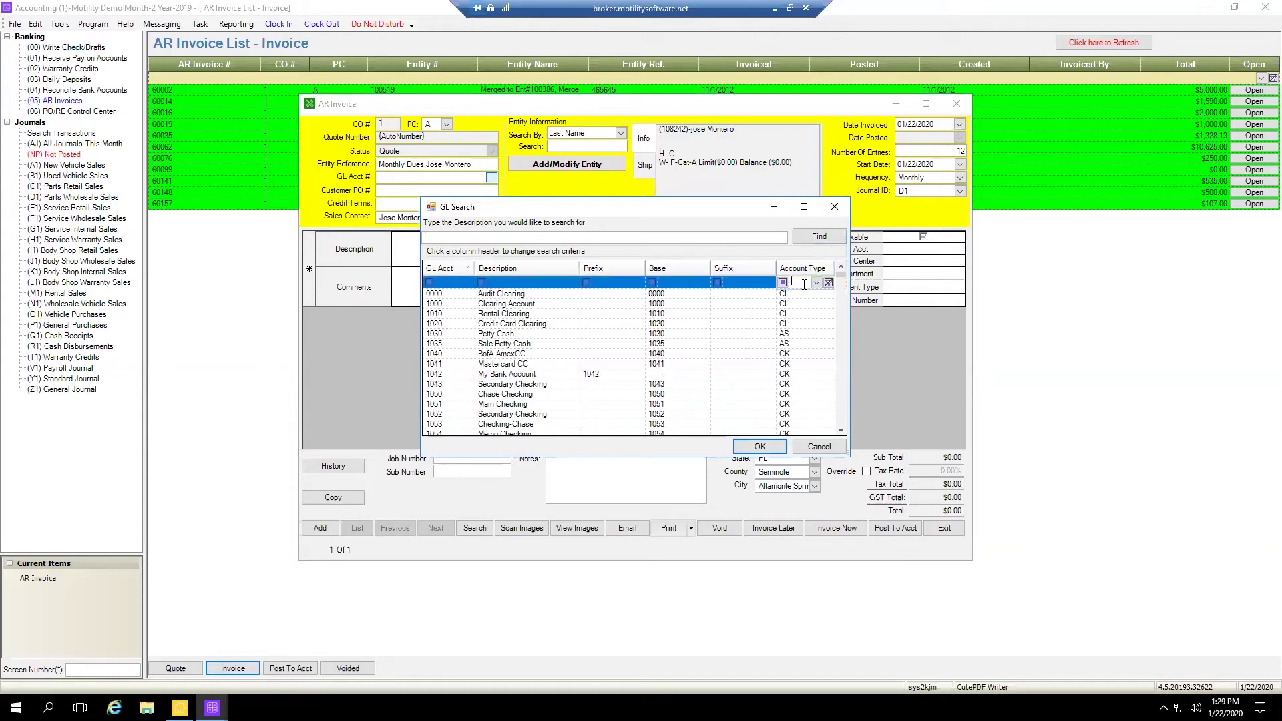
type("ar")
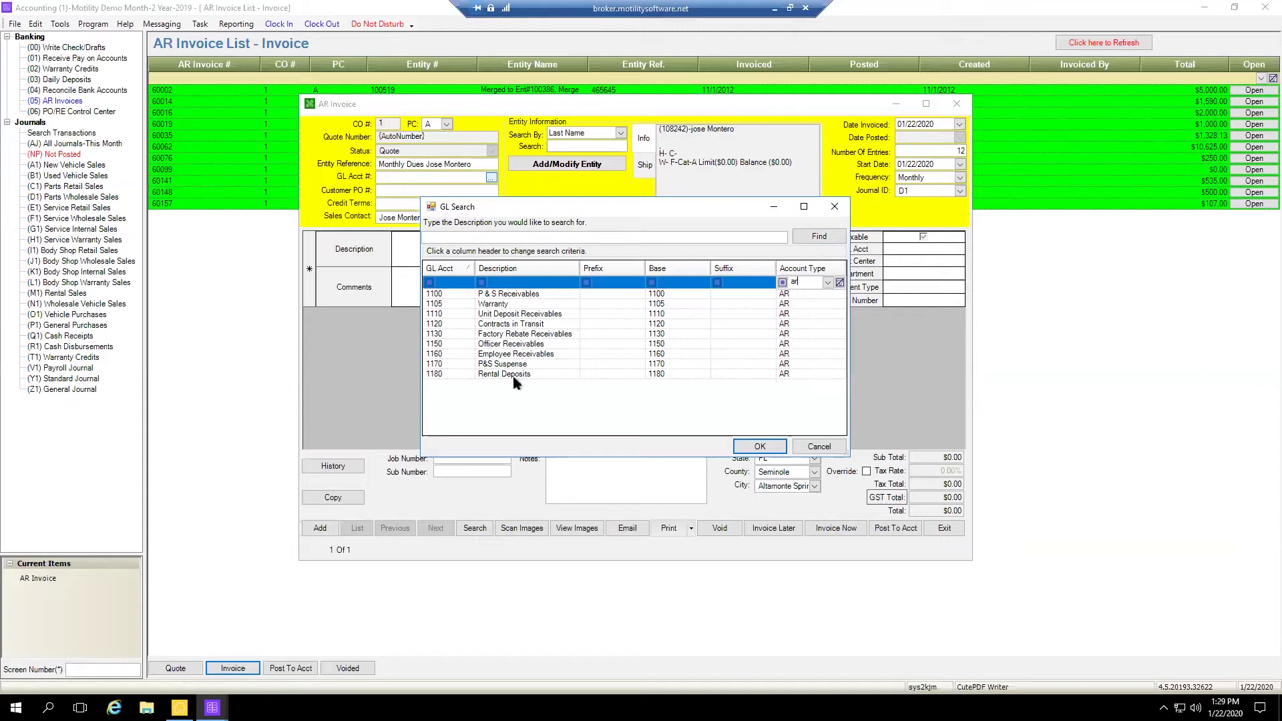
left_click(502, 295)
left_click(760, 446)
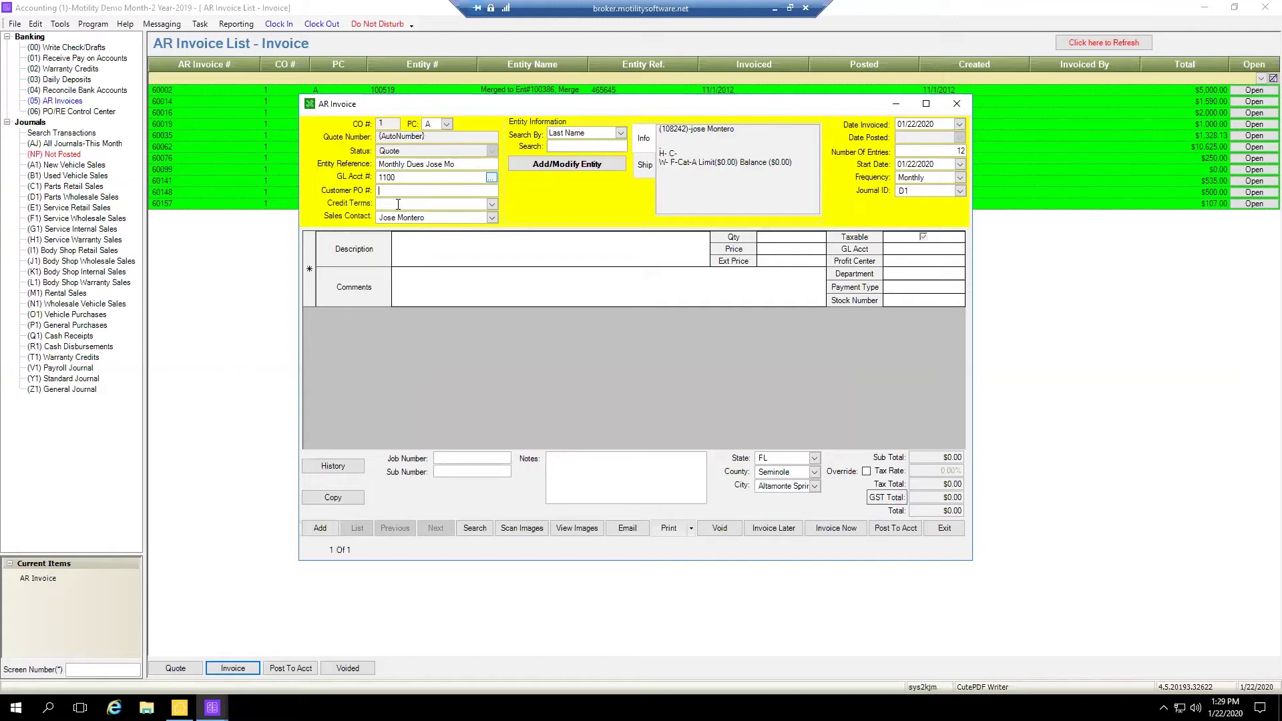
Set the credit terms to '22nd of each mo.'
left_click(491, 204)
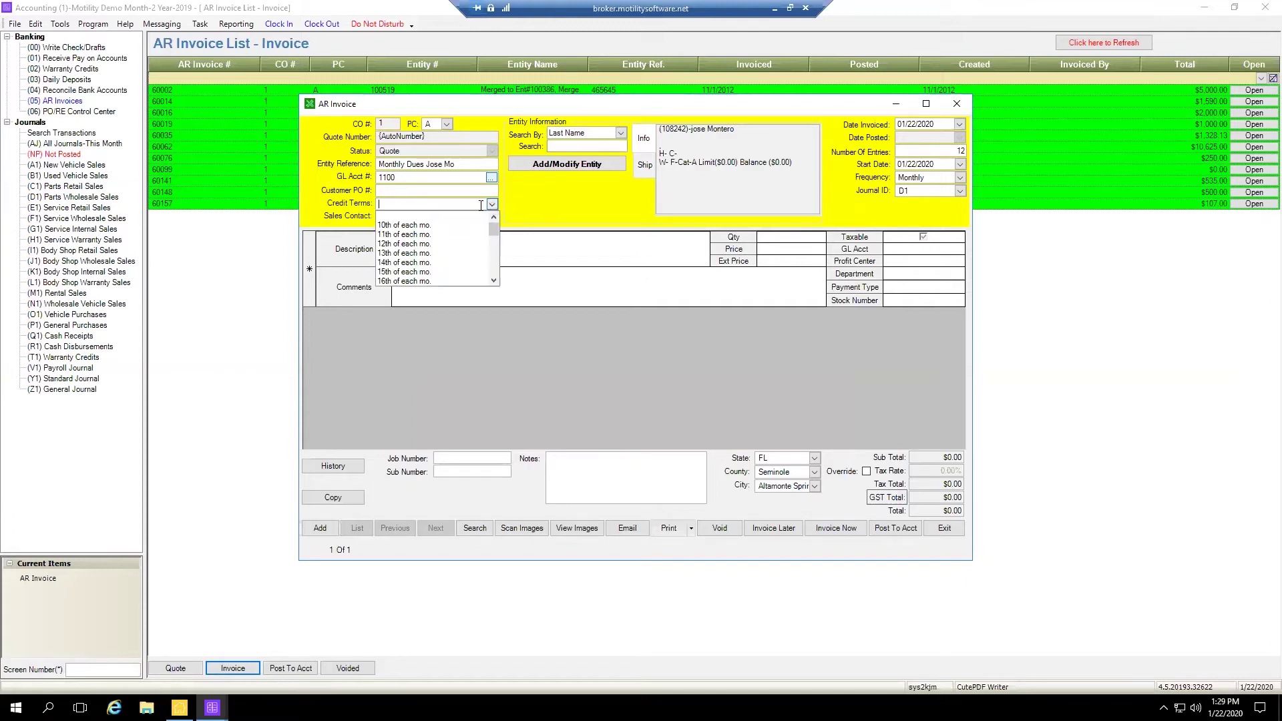
scroll(449, 234, "down", 3)
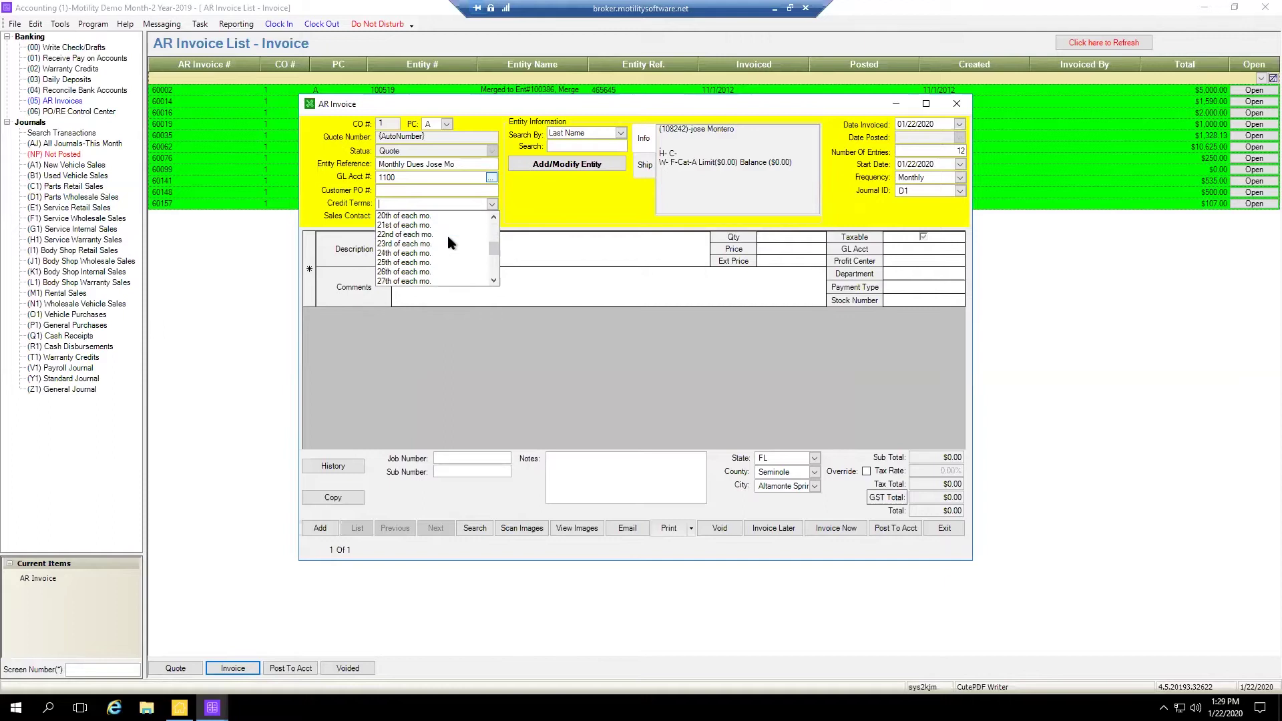
scroll(417, 264, "up", 1)
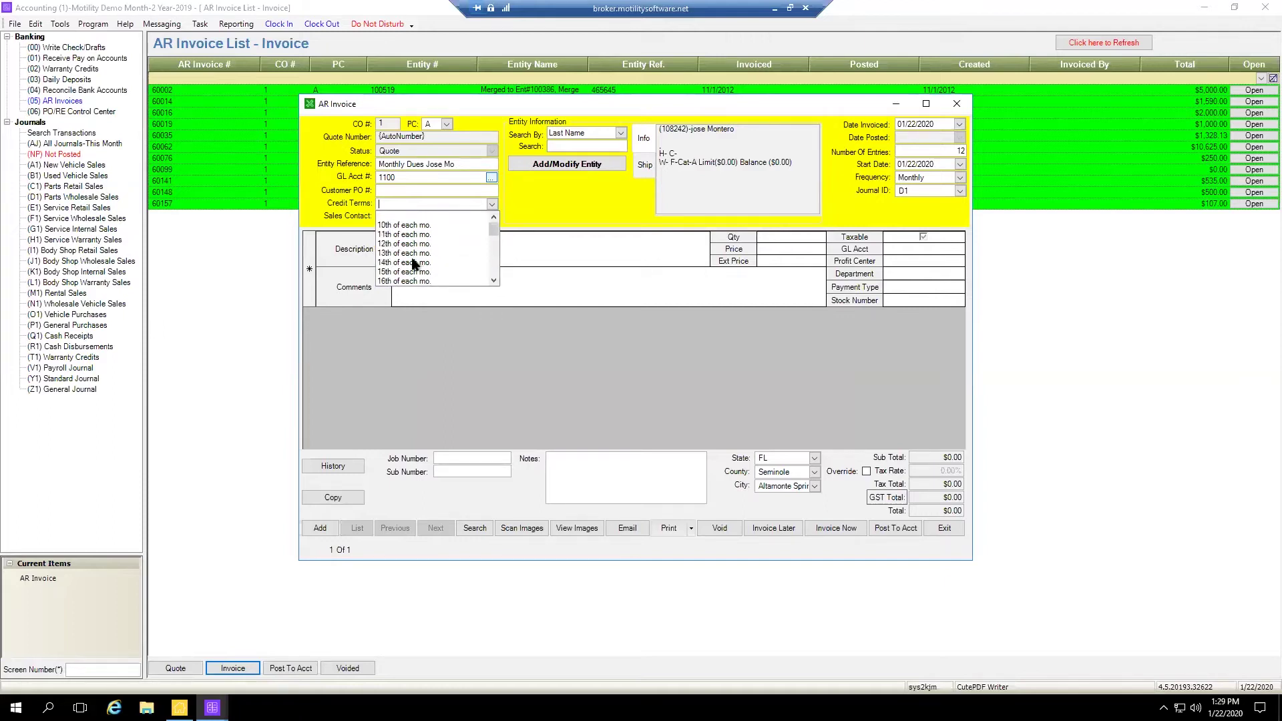
left_click(409, 263)
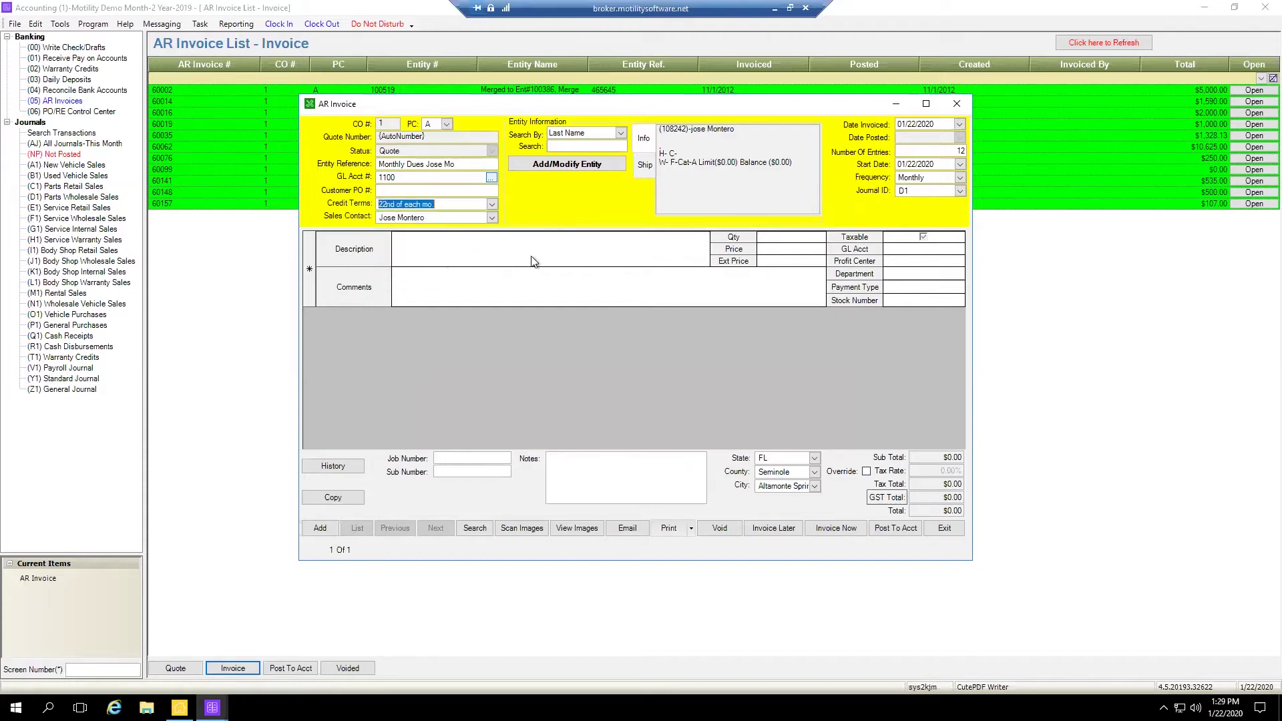
left_click(468, 255)
Add a 'Test AR Invoice' line at $250.00 with quantity 3, totalling $806.25
type("Tes")
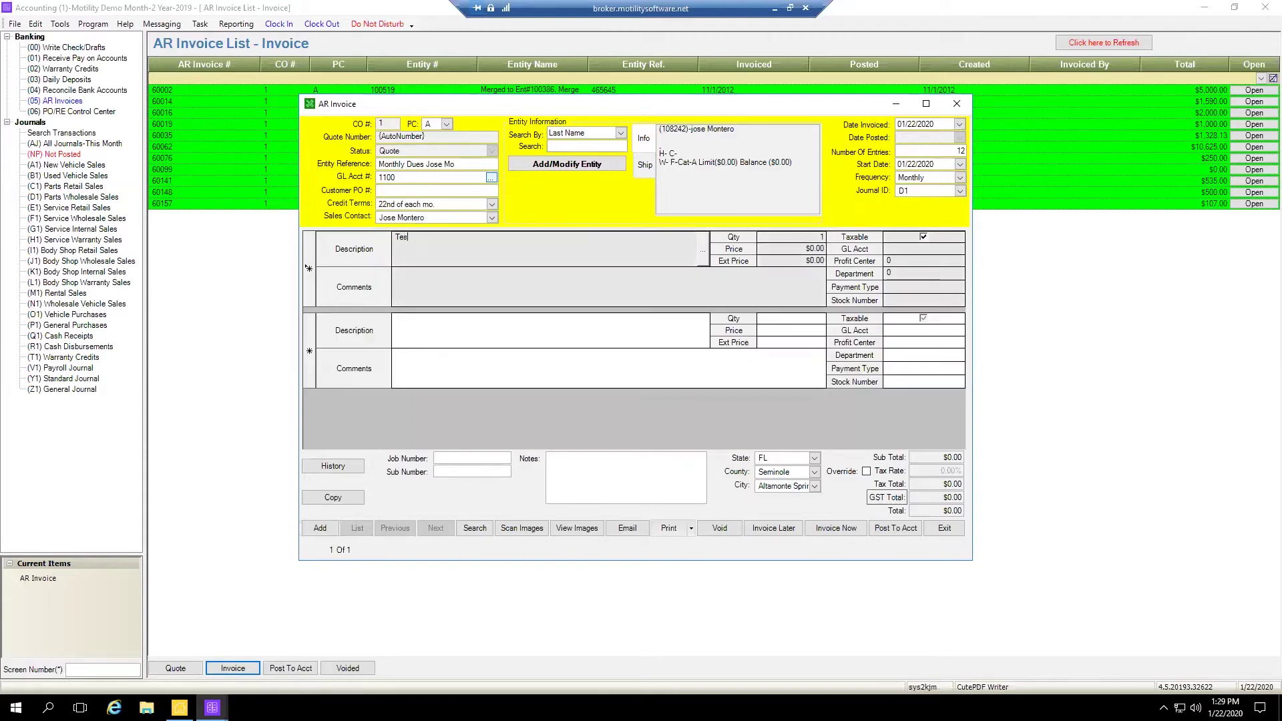
type("t AR Invoice")
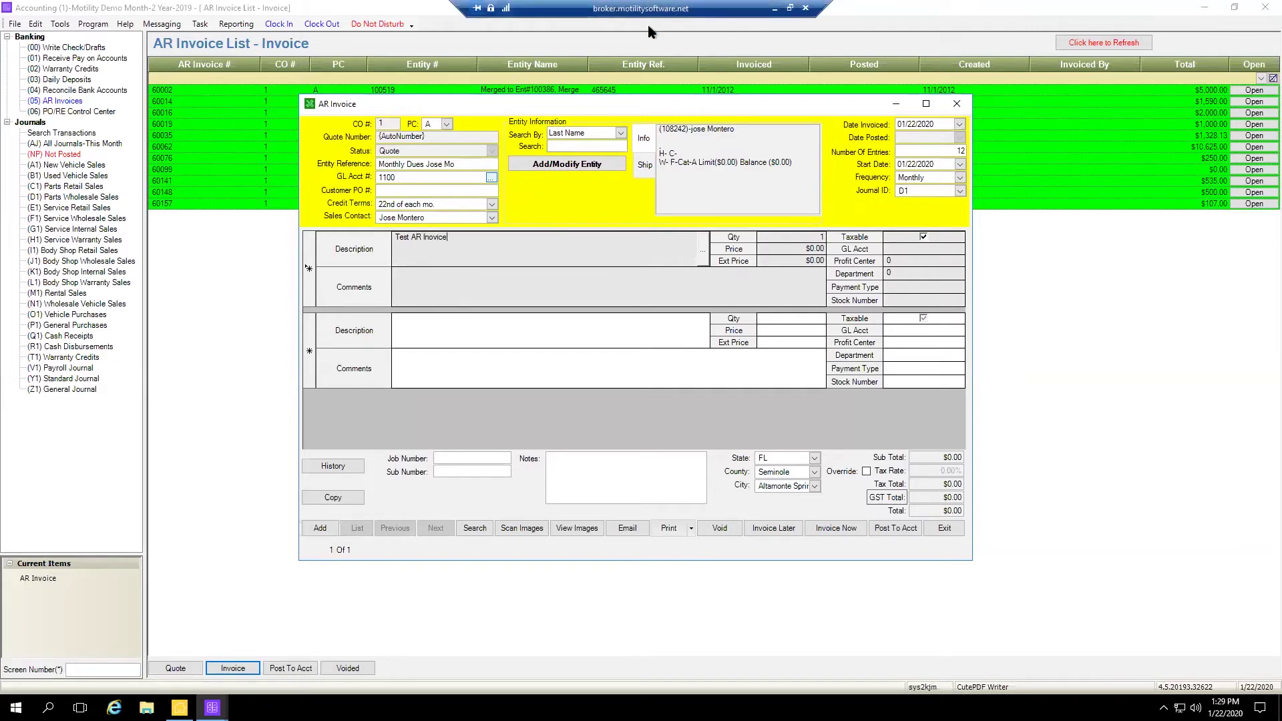
left_click(800, 247)
double_click(800, 247)
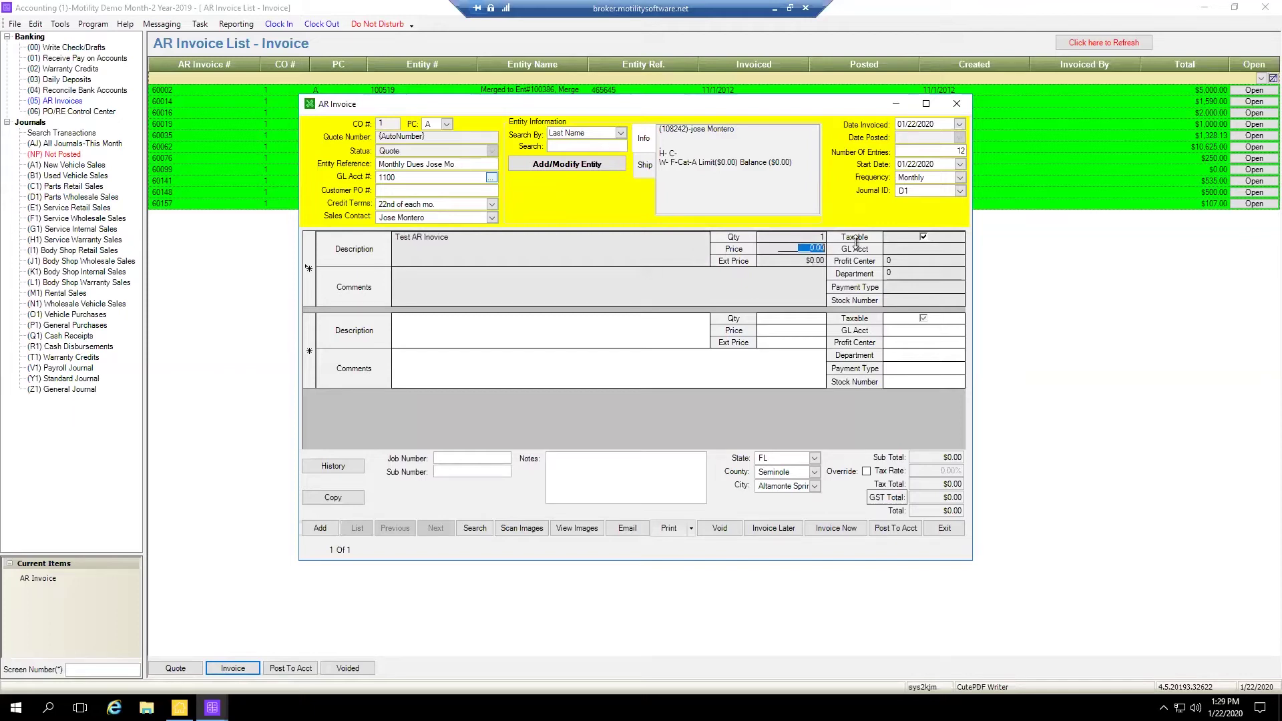
type("250")
key("Tab")
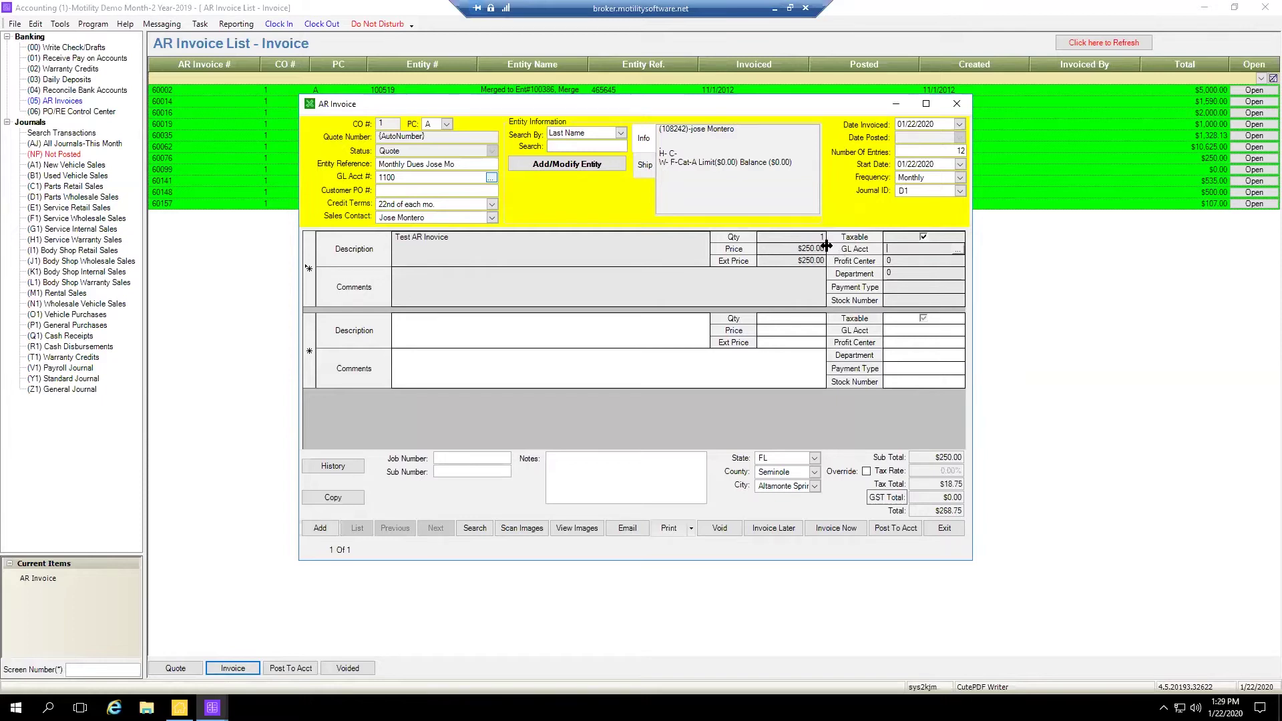
double_click(818, 238)
type("3")
key("Tab")
left_click(805, 249)
left_click(798, 267)
left_click(839, 257)
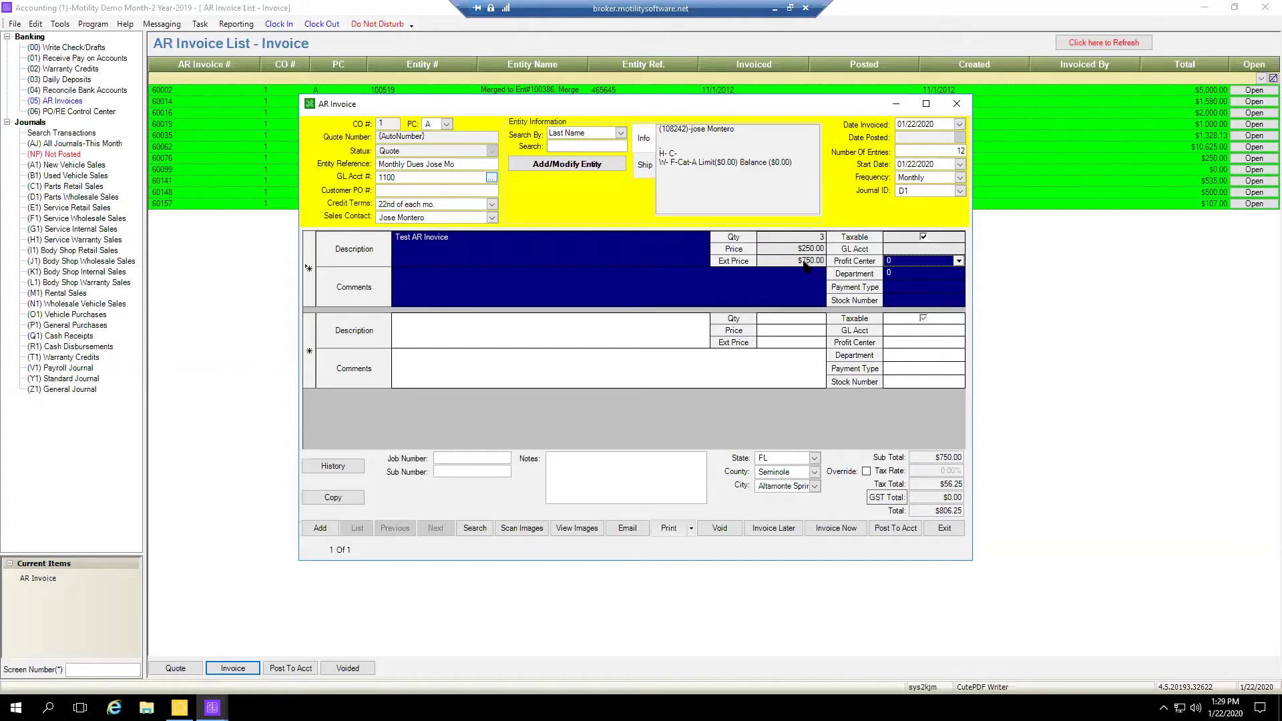
left_click(460, 283)
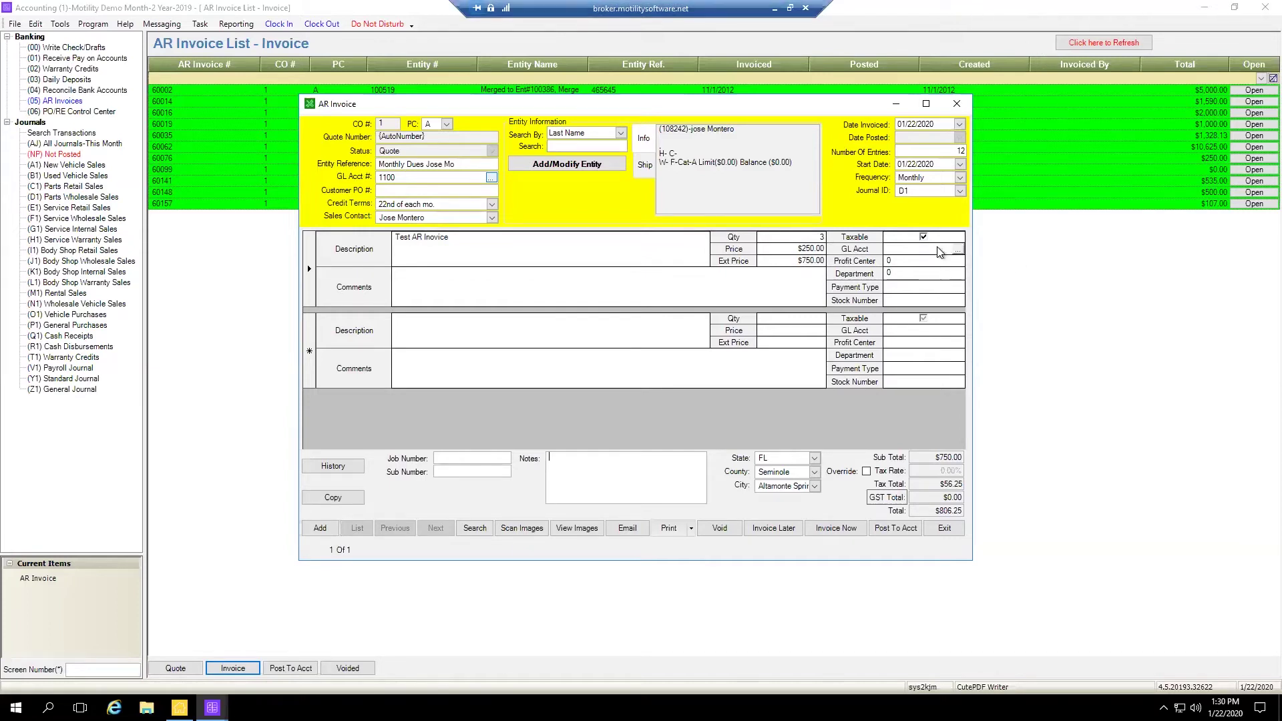
Post the line to GL account 4001 Misc. Revenue, filtering account type by 're'
left_click(958, 250)
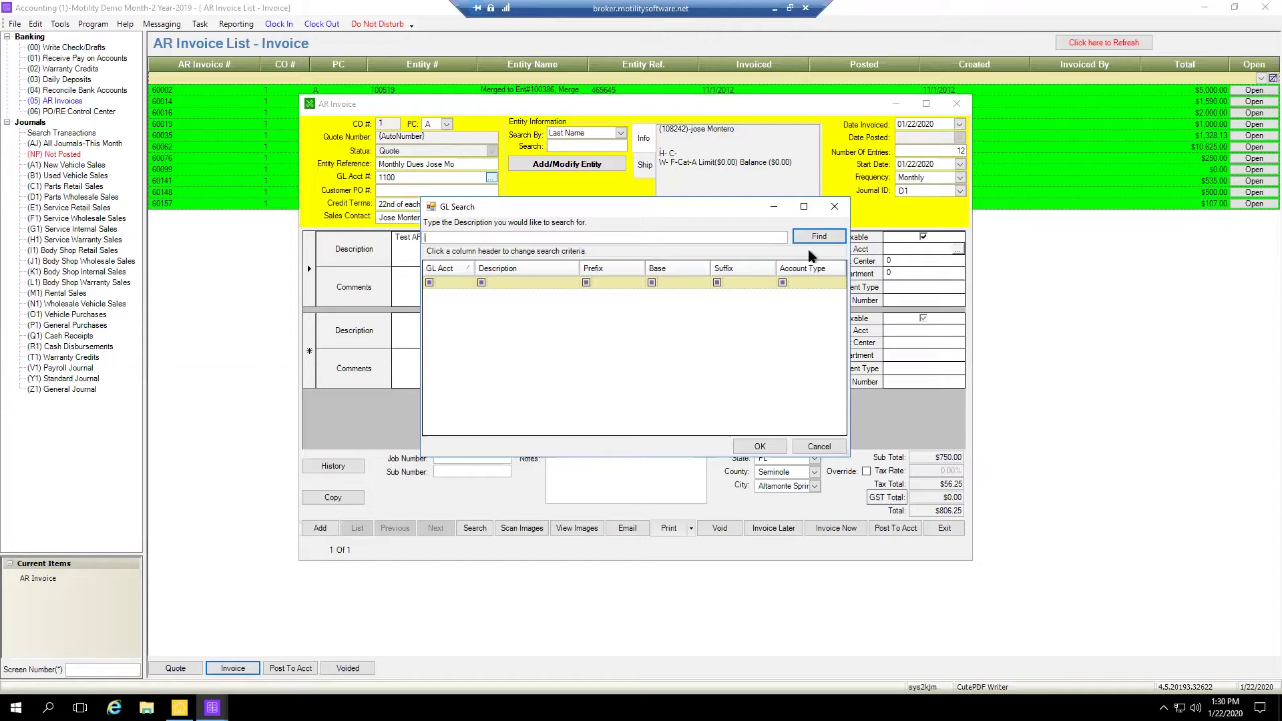
left_click(816, 239)
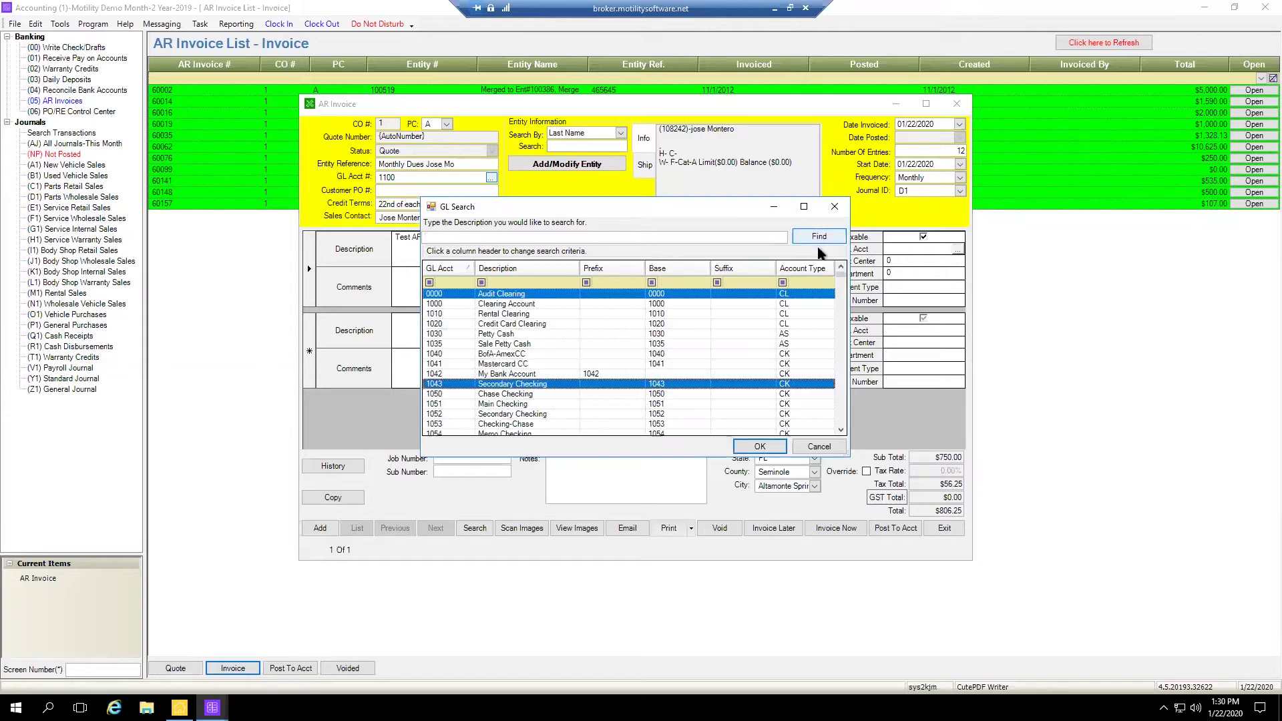
left_click(804, 284)
type("re")
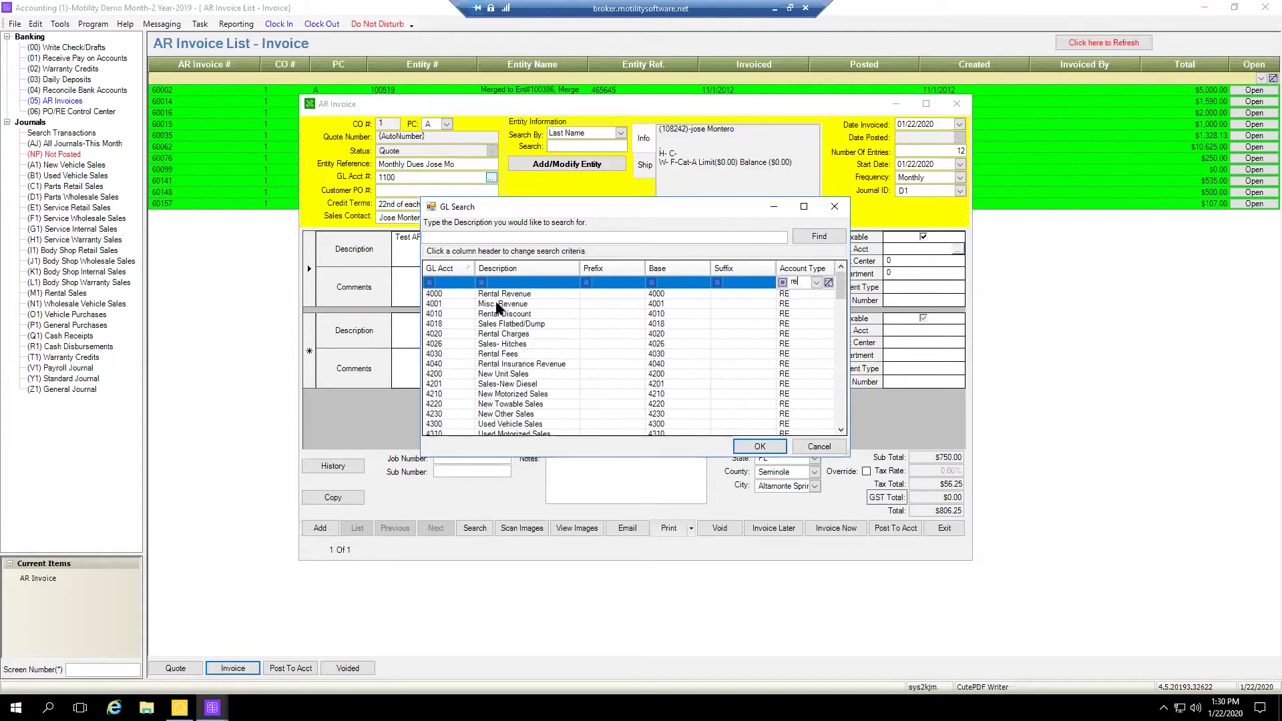
left_click(499, 305)
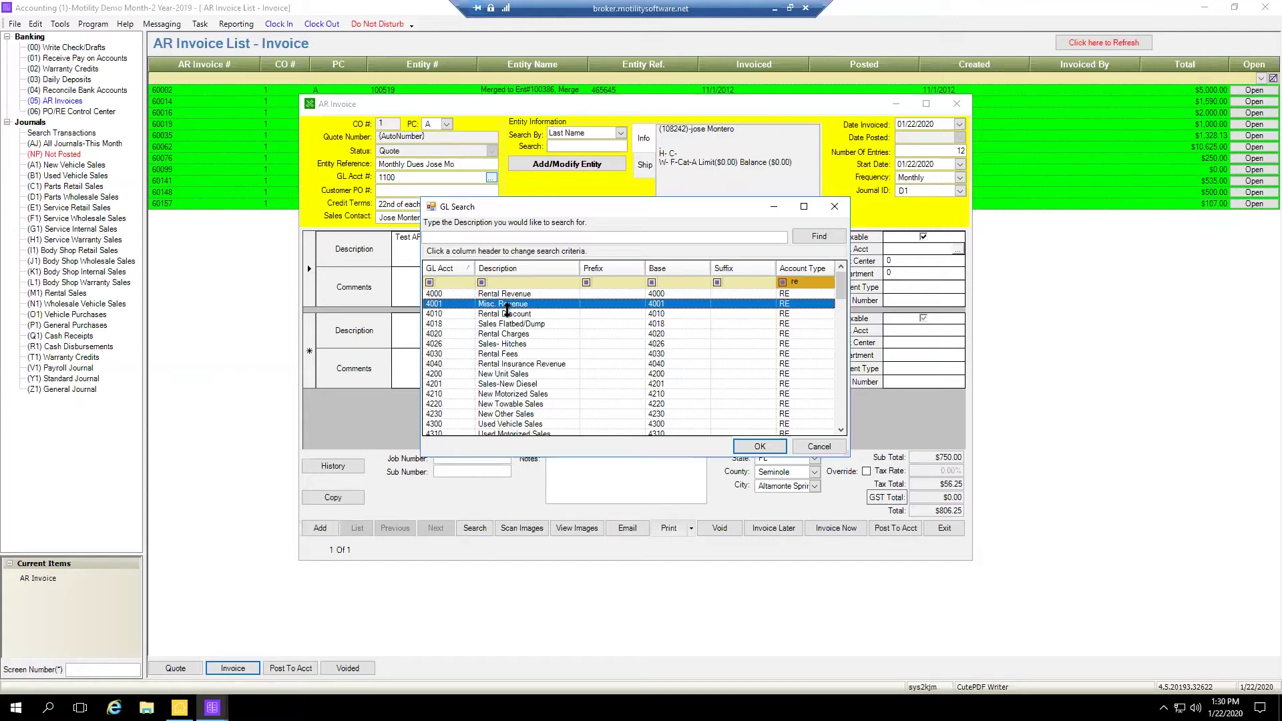
left_click(756, 447)
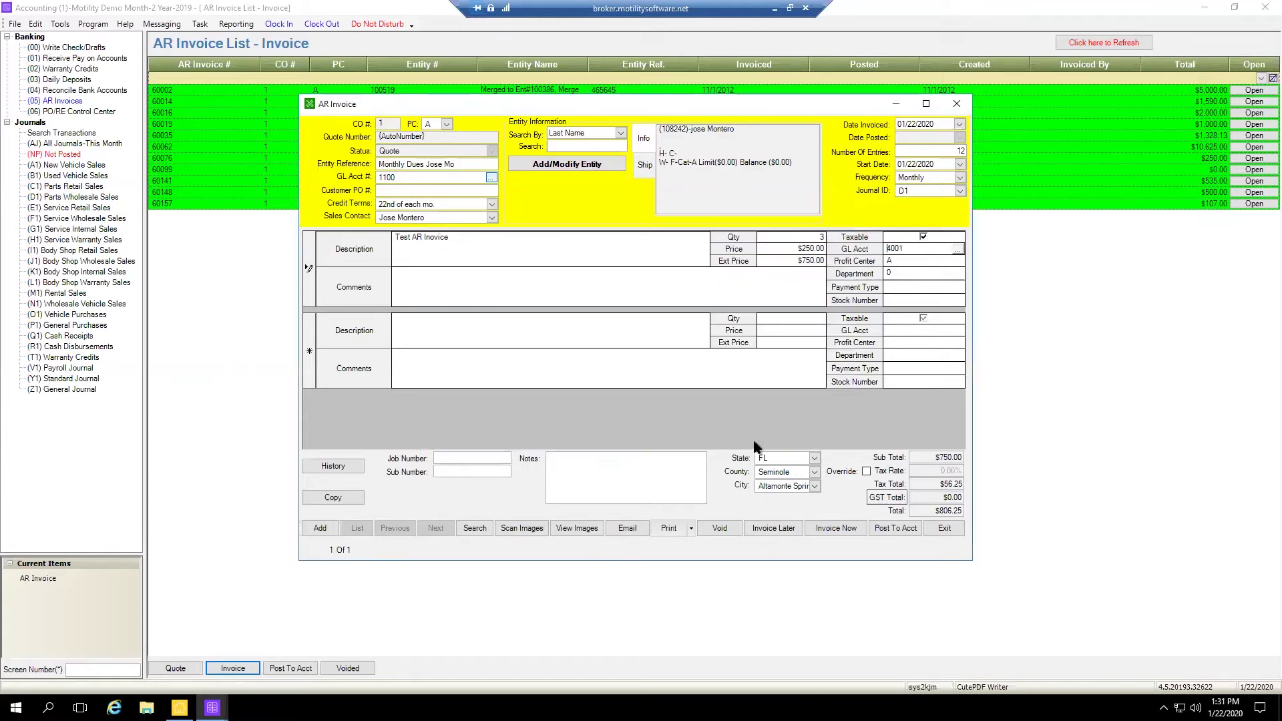
Mark the Test AR Invoice line as non-taxable
left_click(924, 238)
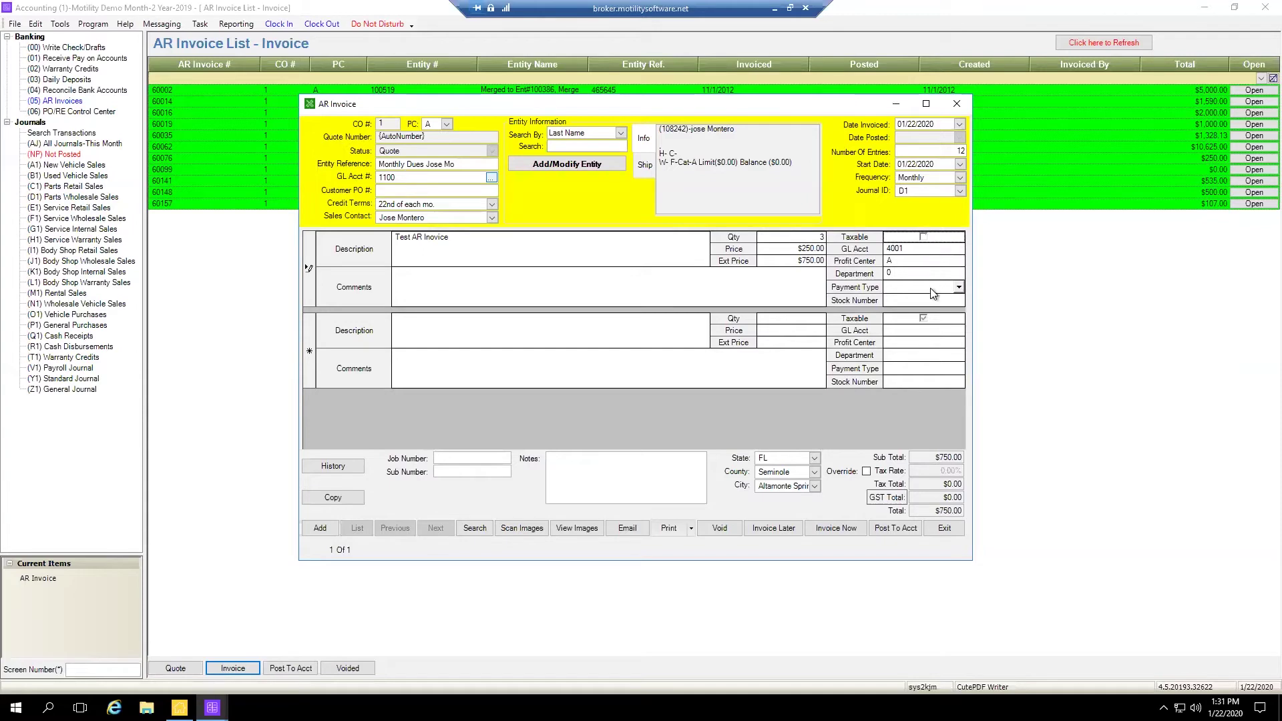
left_click(925, 238)
left_click(923, 238)
left_click(928, 292)
Charge the line to profit center A and the PARTS DEPT. department
left_click(958, 264)
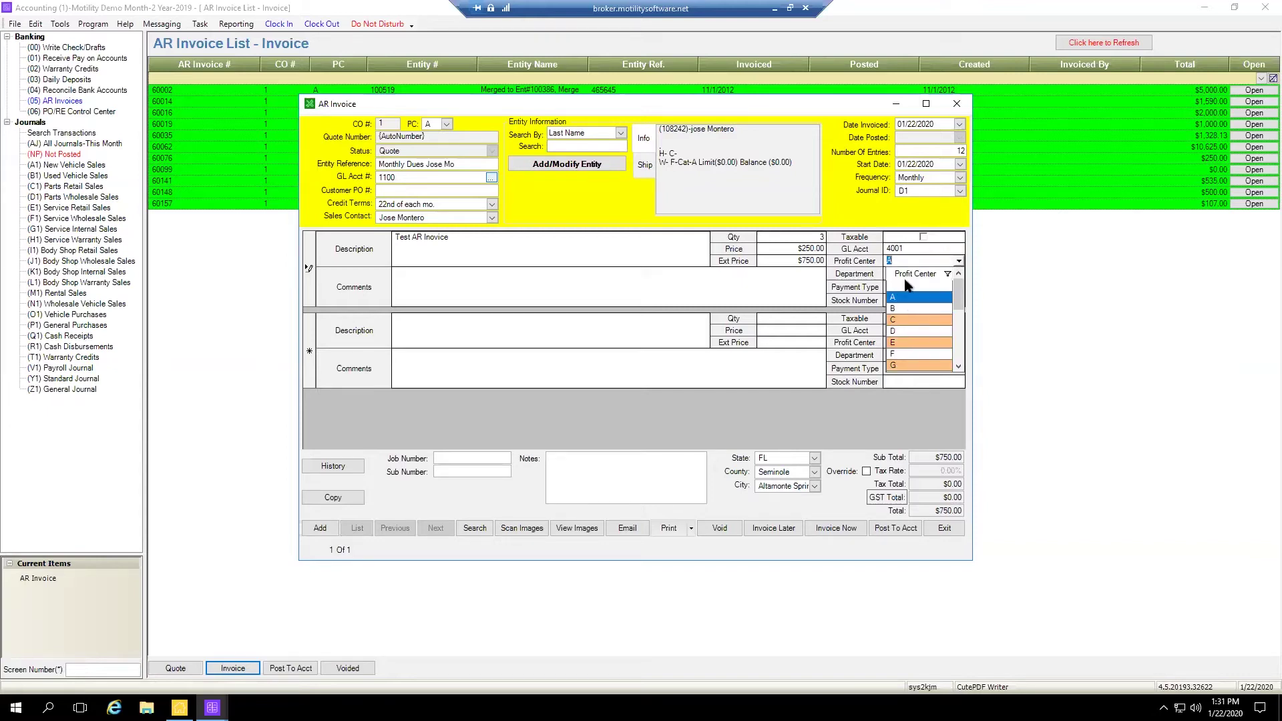
left_click(895, 297)
left_click(960, 275)
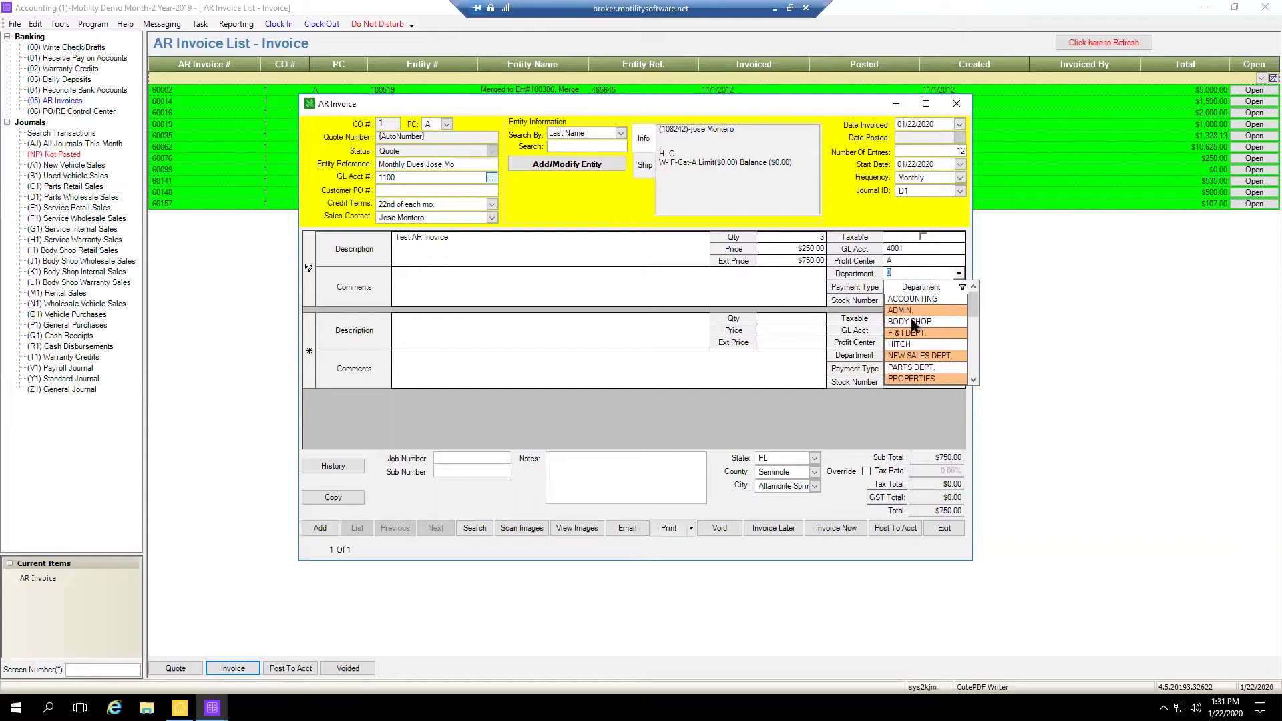
scroll(912, 355, "down", 1)
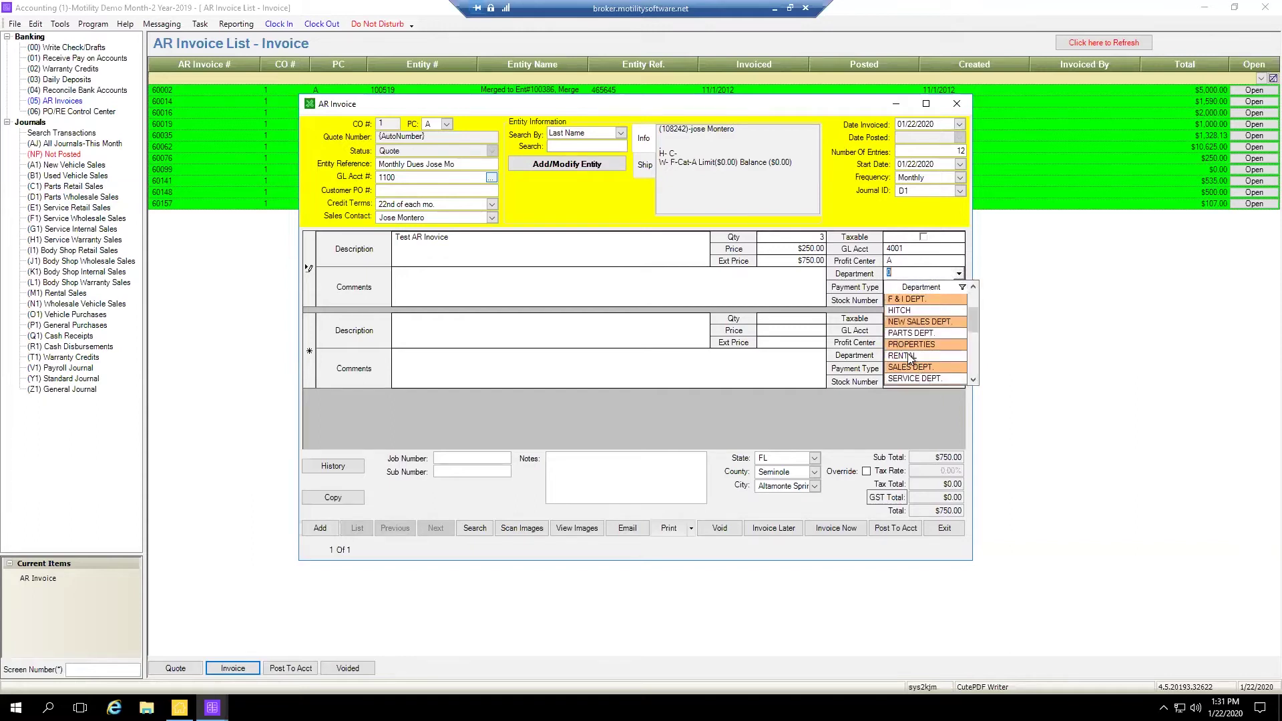
left_click(910, 334)
mouse_move(941, 300)
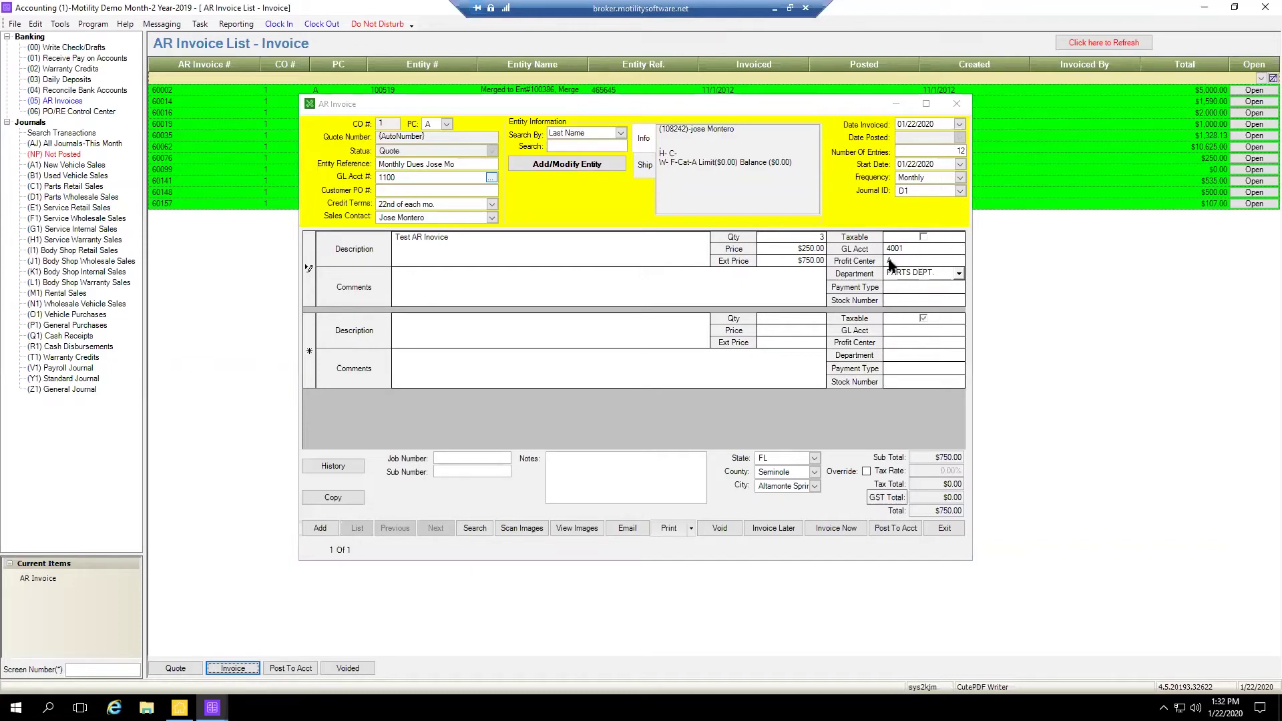
Change the line description to 'Misc Parts that are obselete'
left_click(477, 245)
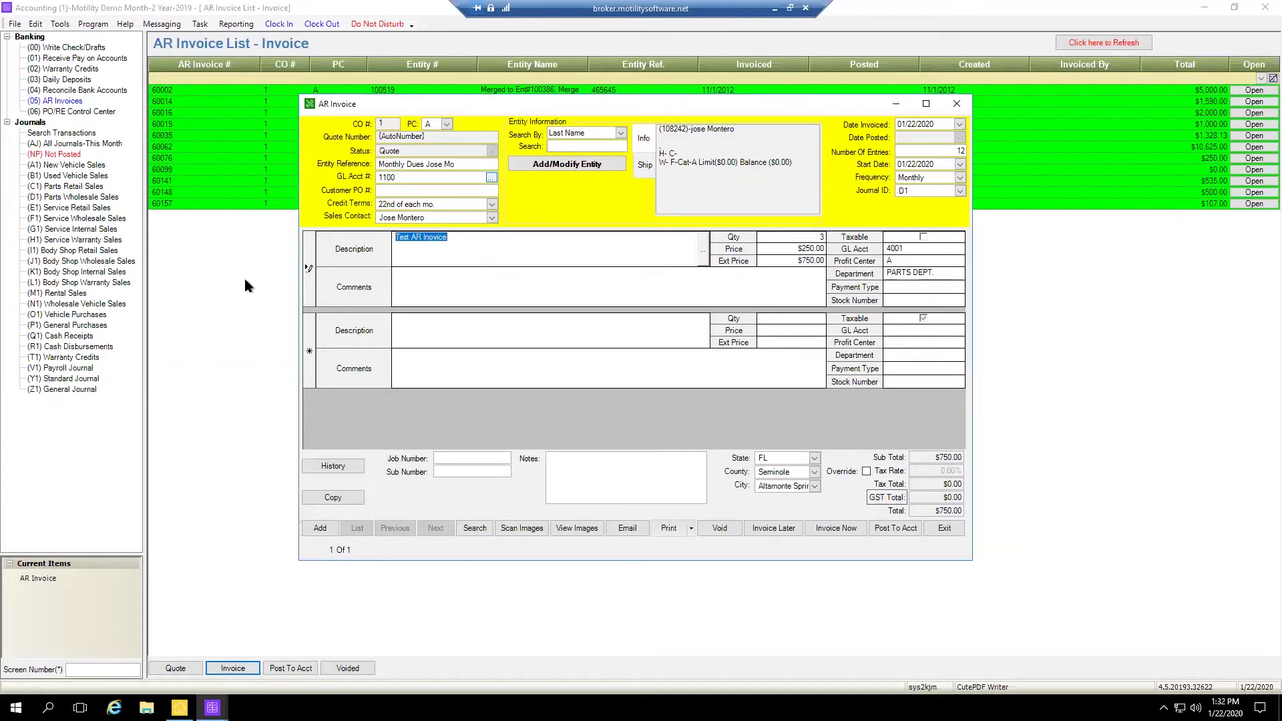
type("Misc Parts that ere obs")
type("elete")
key("Tab")
Set the line to quantity 1 at a price of $750.00
left_click(816, 238)
left_click_drag(815, 237, 843, 237)
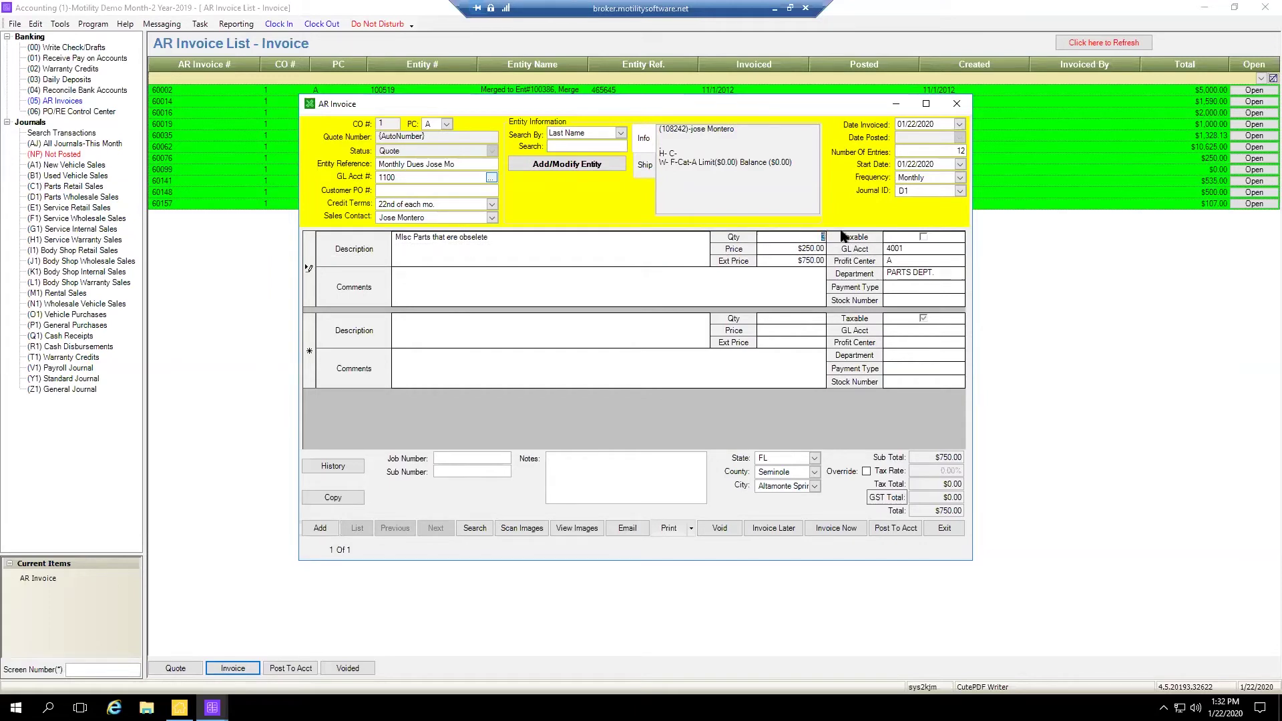
type("1")
key("Tab")
left_click(809, 247)
left_click_drag(782, 249, 827, 248)
type("750.0")
left_click(898, 247)
left_click(494, 237)
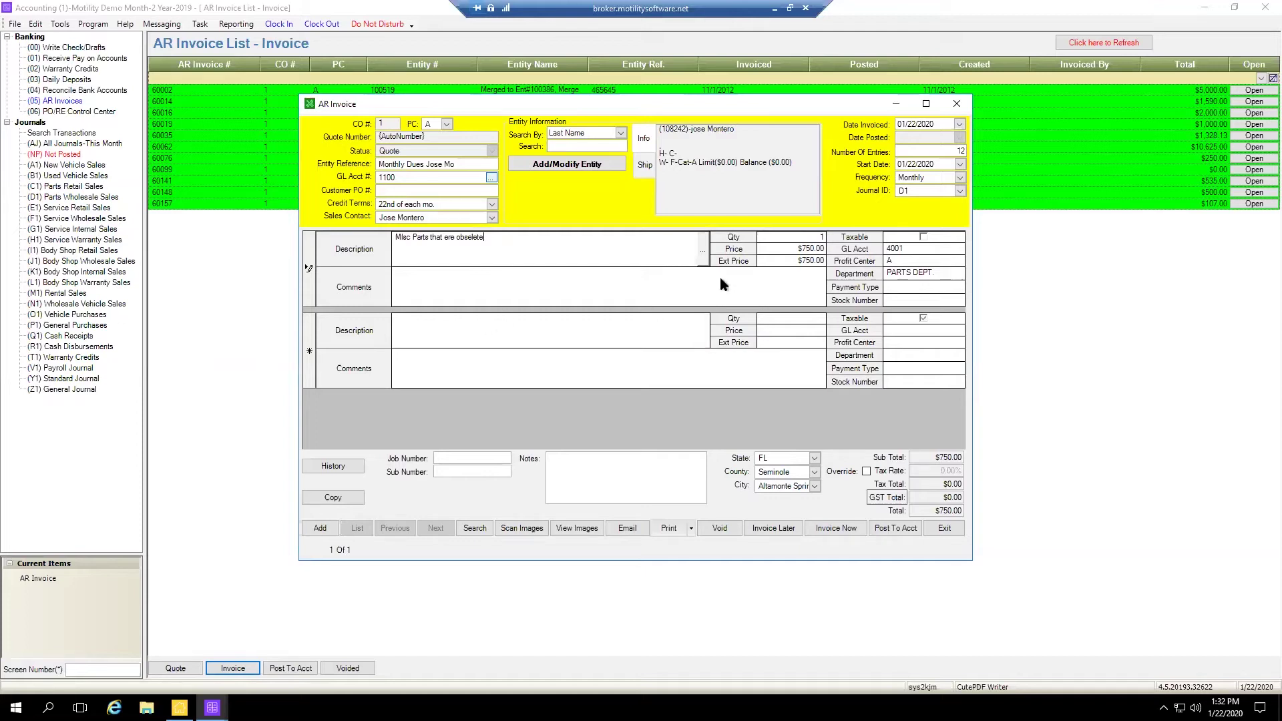
Enter 'Test' as the second line's description, leaving it at quantity 1 and $0.00
left_click(427, 333)
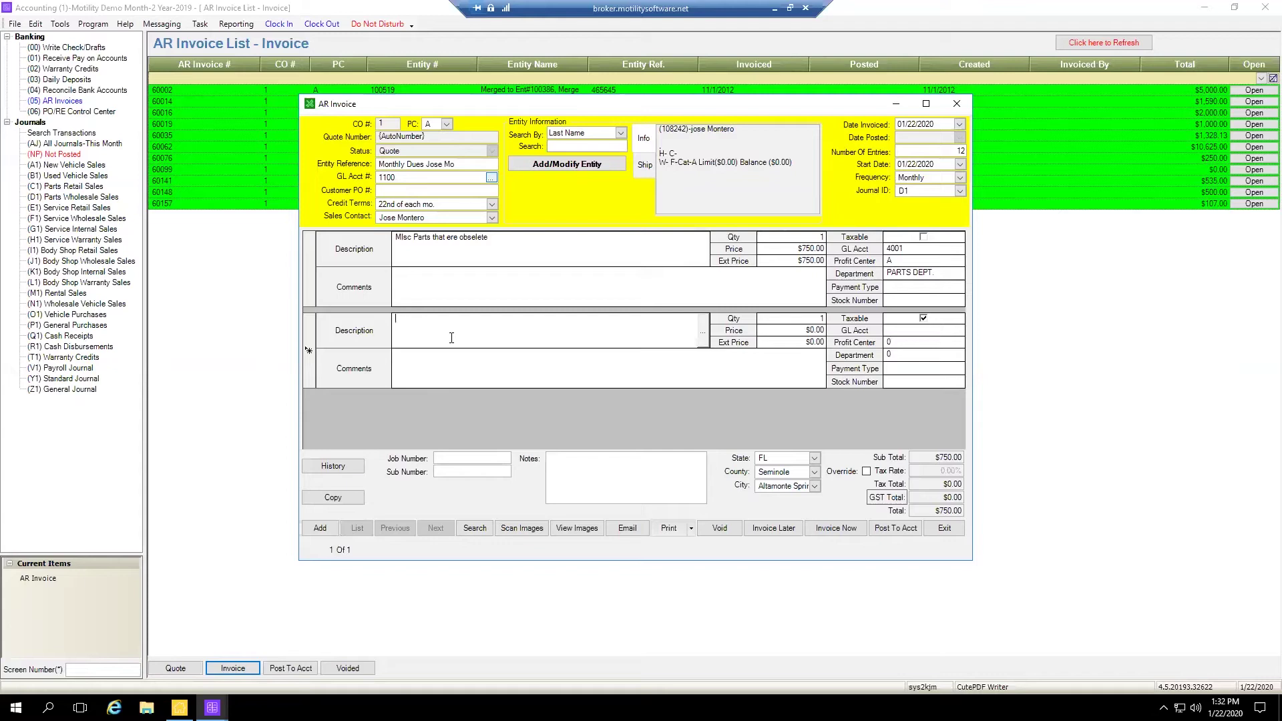
type("Test")
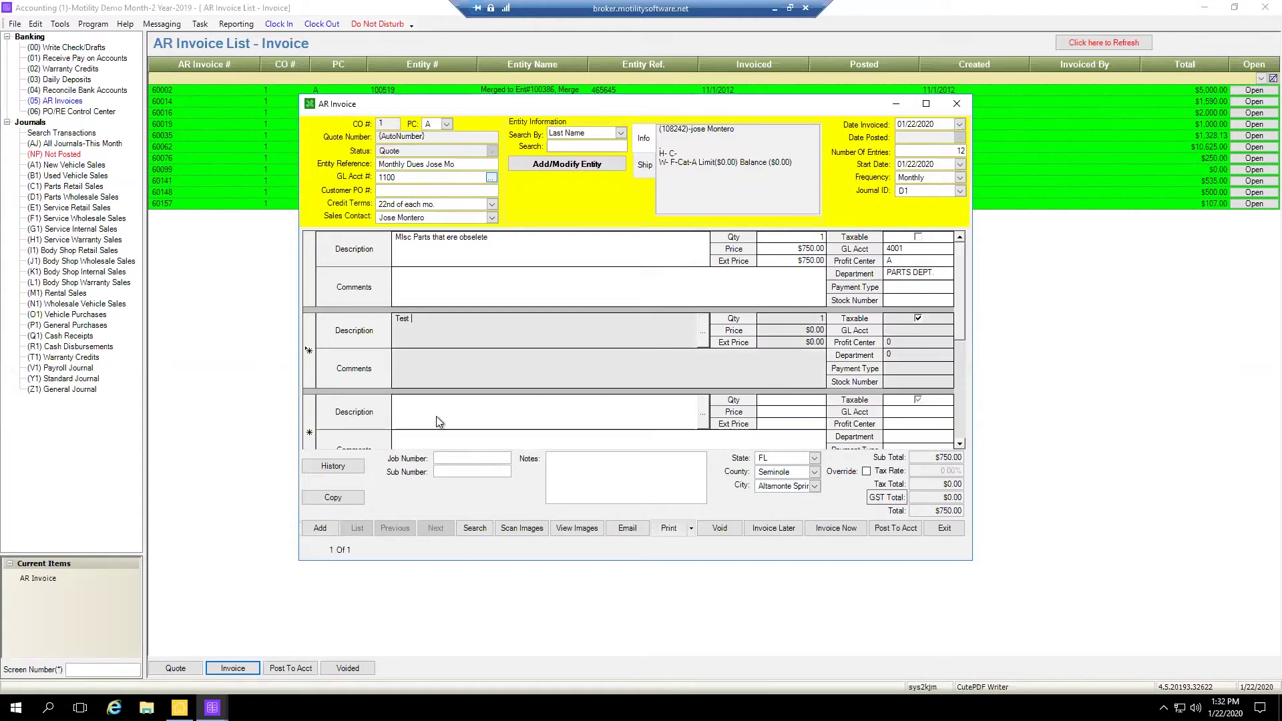
left_click(433, 418)
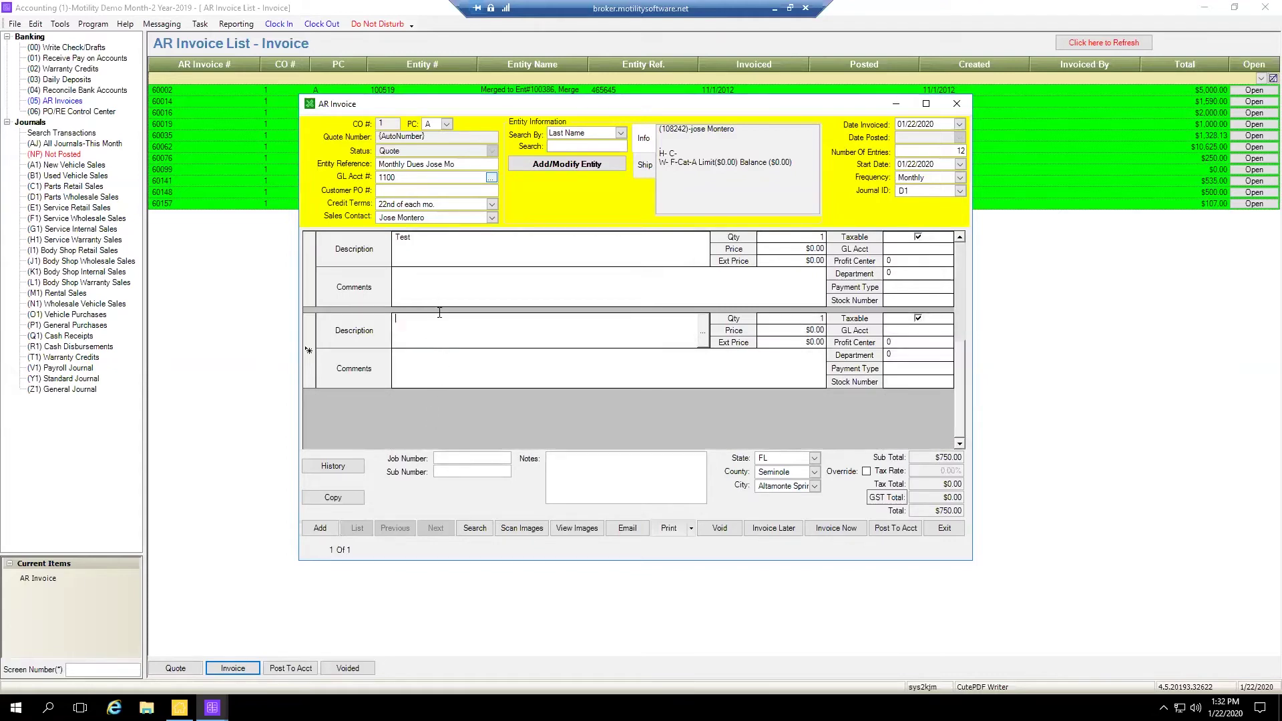
scroll(454, 302, "up", 1)
left_click(471, 350)
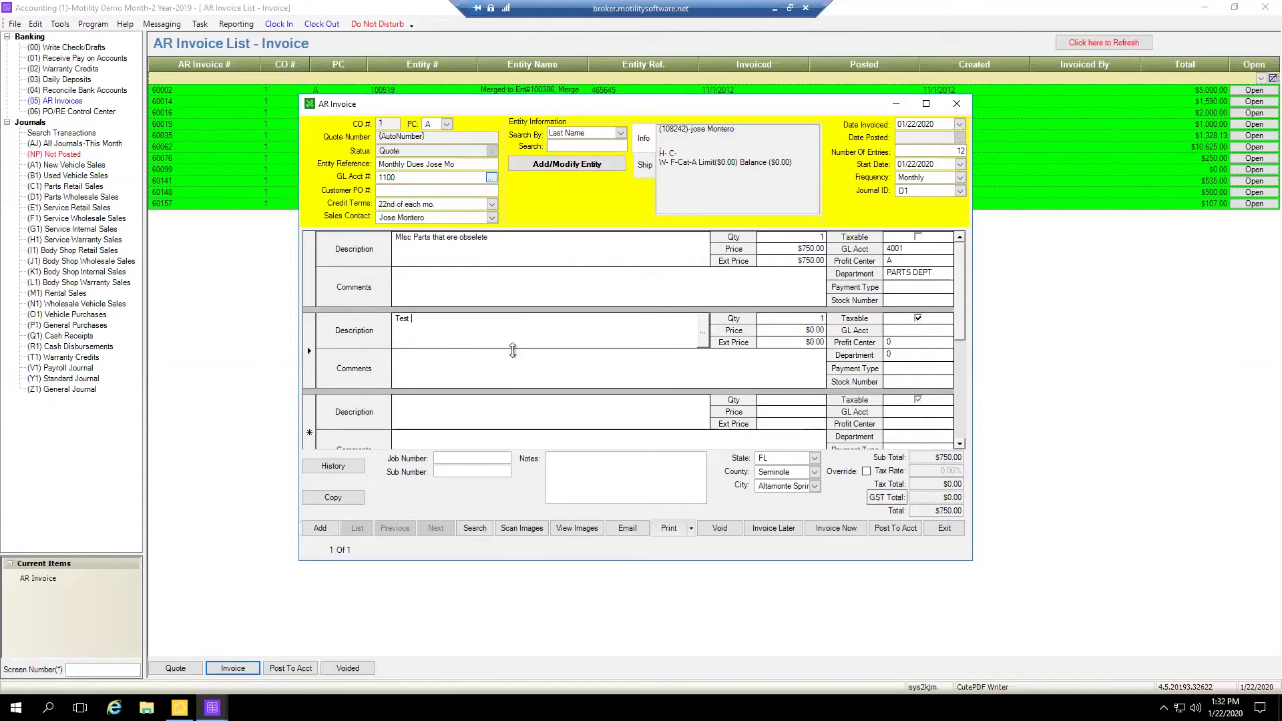
left_click_drag(457, 329, 353, 316)
left_click(405, 238)
double_click(406, 237)
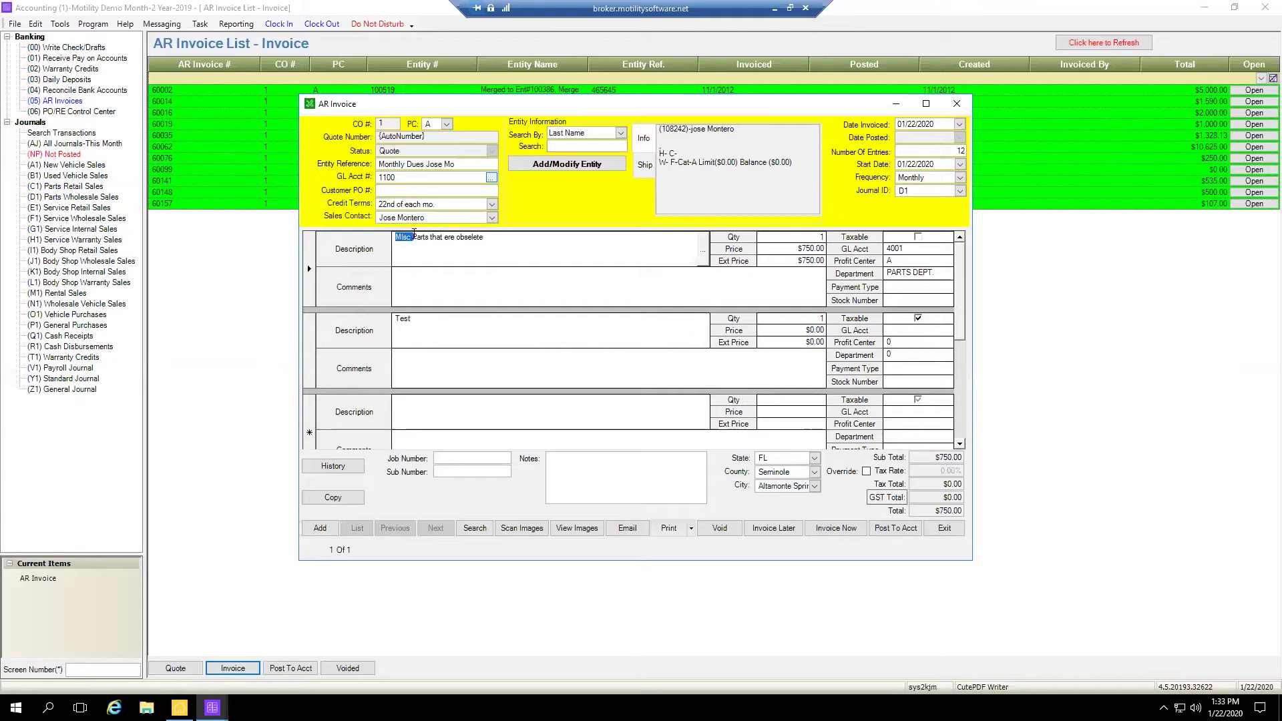
left_click(435, 326)
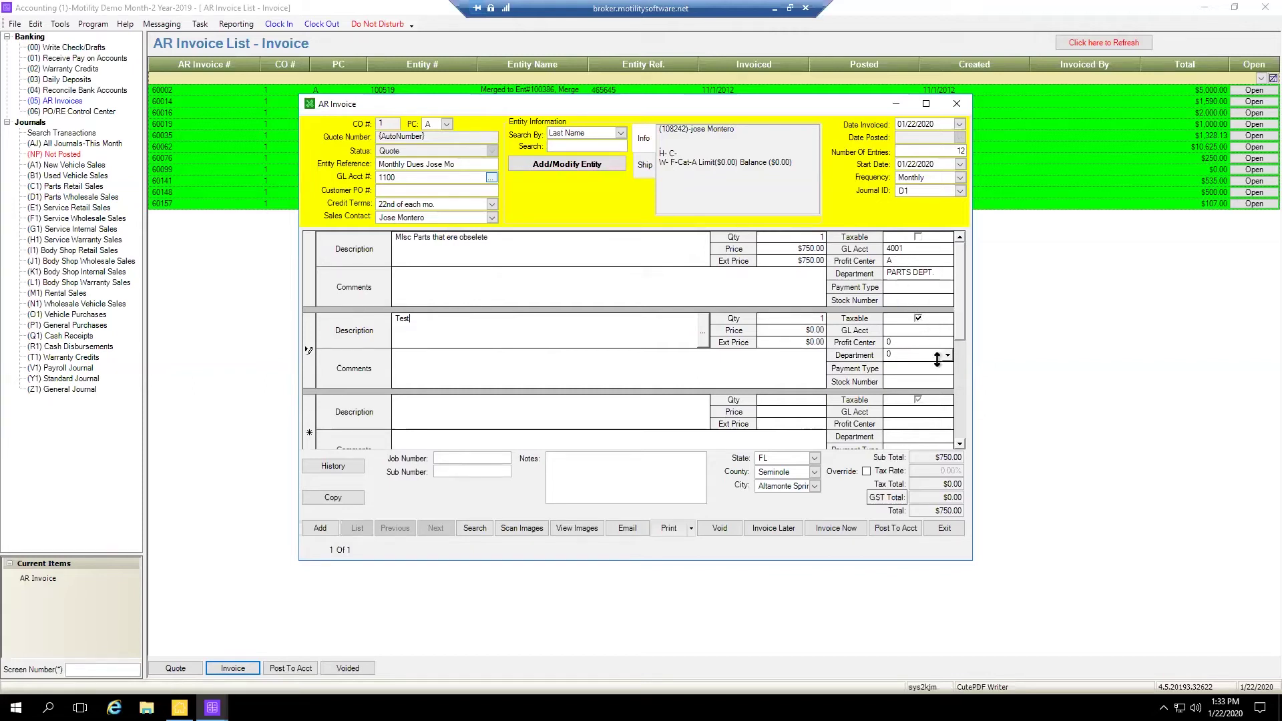
Change the first line's price from 750.00 to $375.00
left_click(796, 247)
left_click_drag(796, 248, 845, 245)
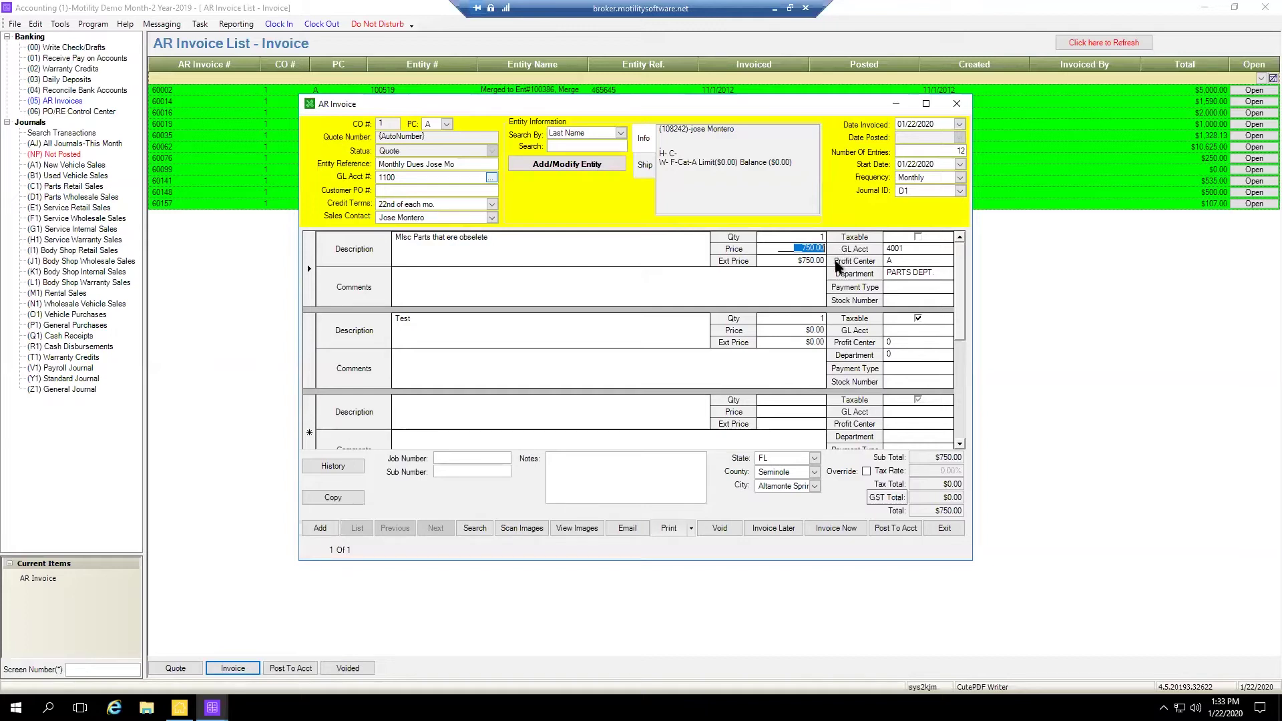
type("37")
left_click(911, 331)
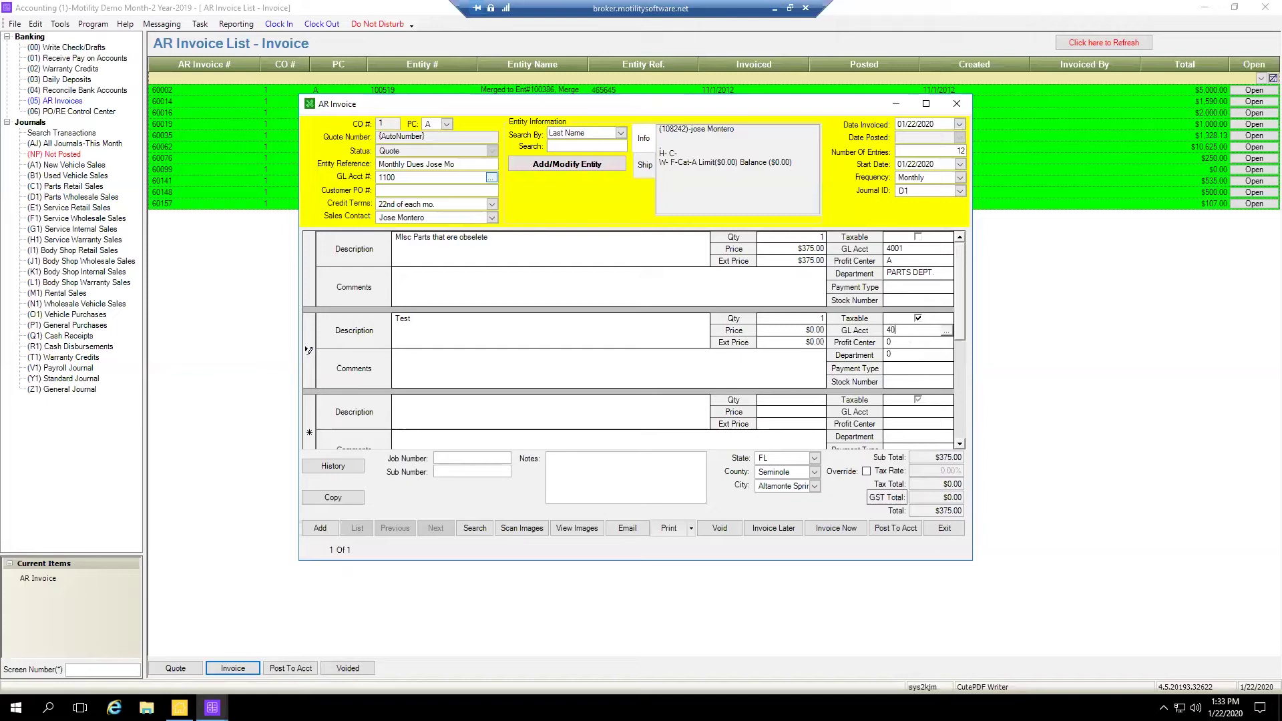
Keep GL account 4001 on the Test line and assign it to SERVICE DEPT
key("Tab")
left_click(948, 358)
left_click(948, 356)
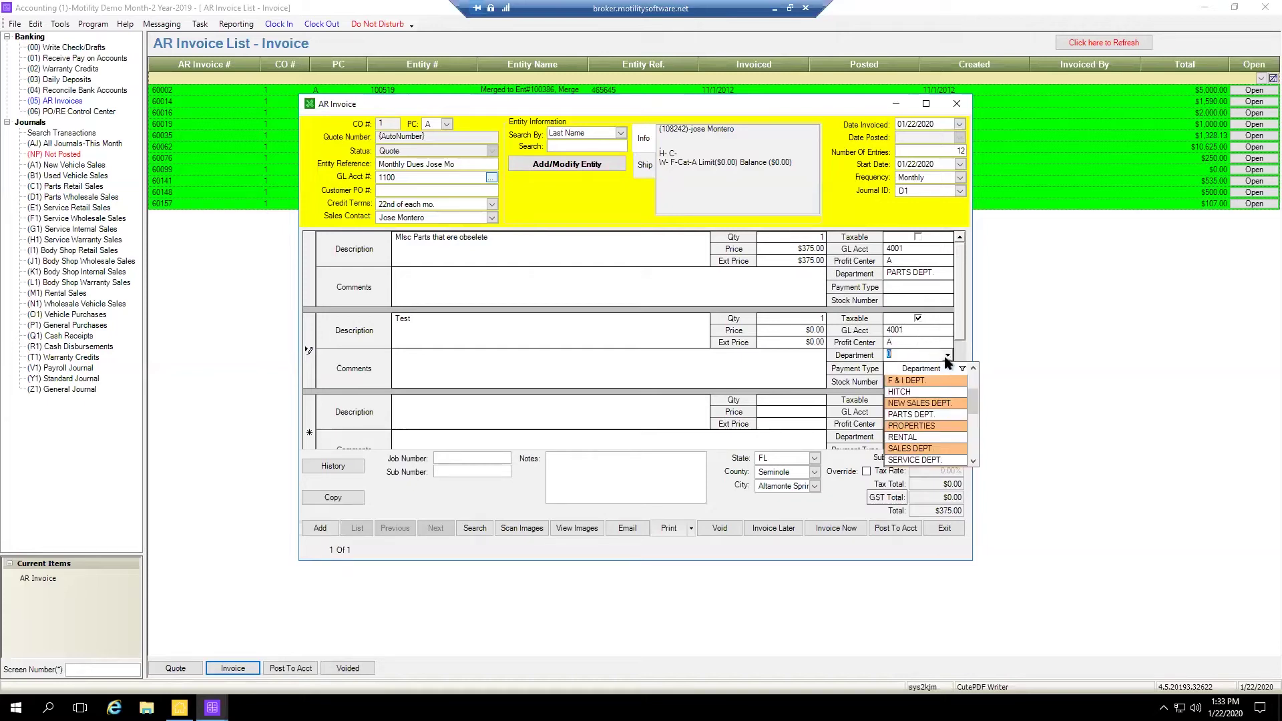
left_click(911, 460)
key("Tab")
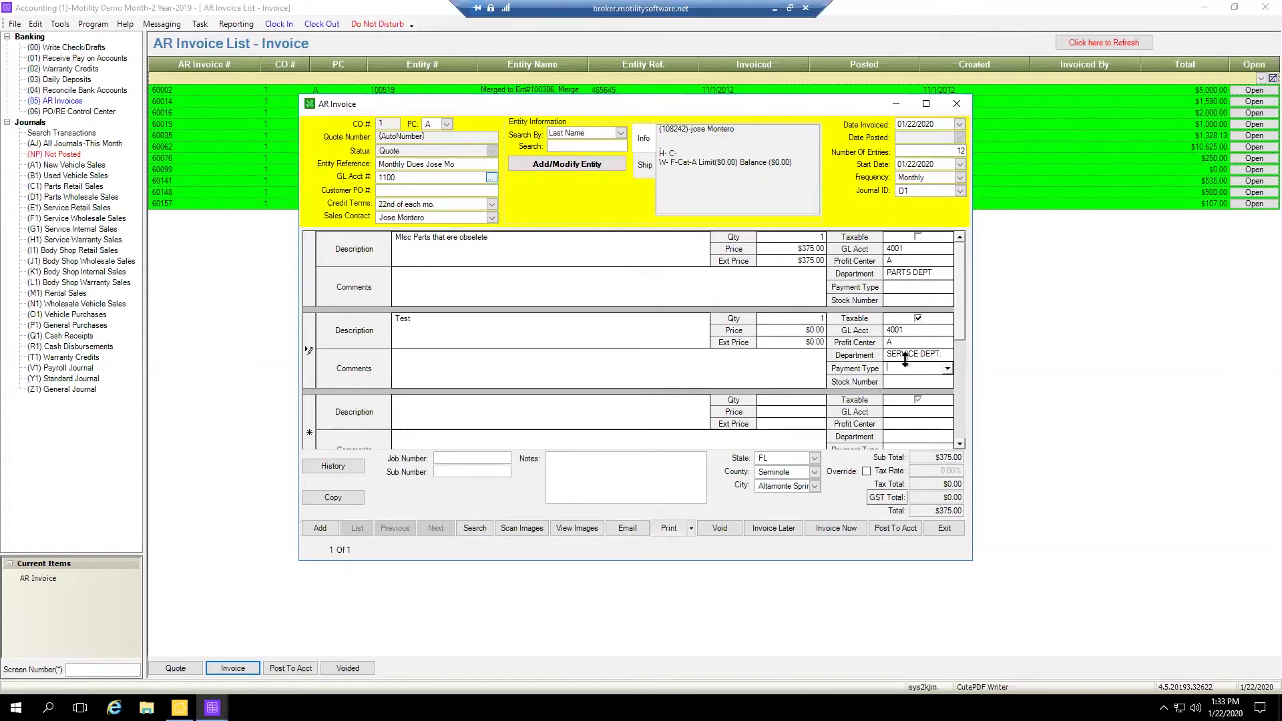
Set the Test line's price to $375.00 and make it non-taxable
left_click(822, 330)
left_click(826, 329)
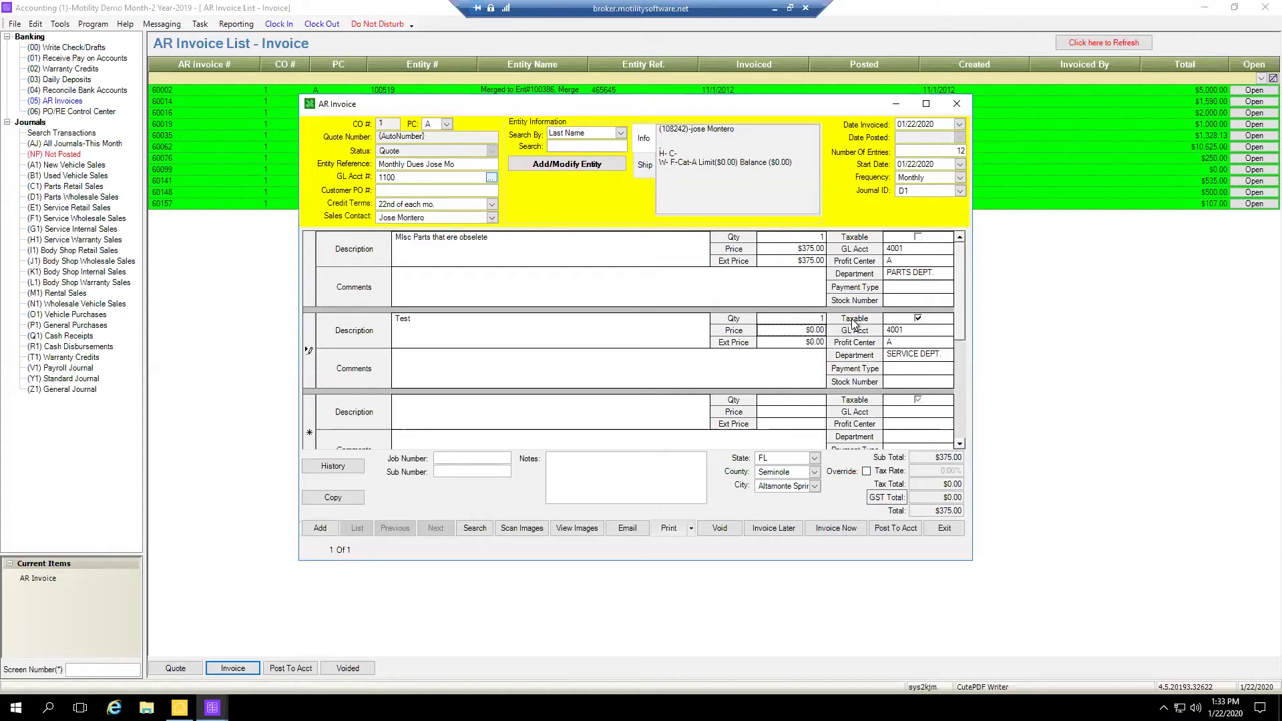
left_click(806, 331)
type("375")
key("Tab")
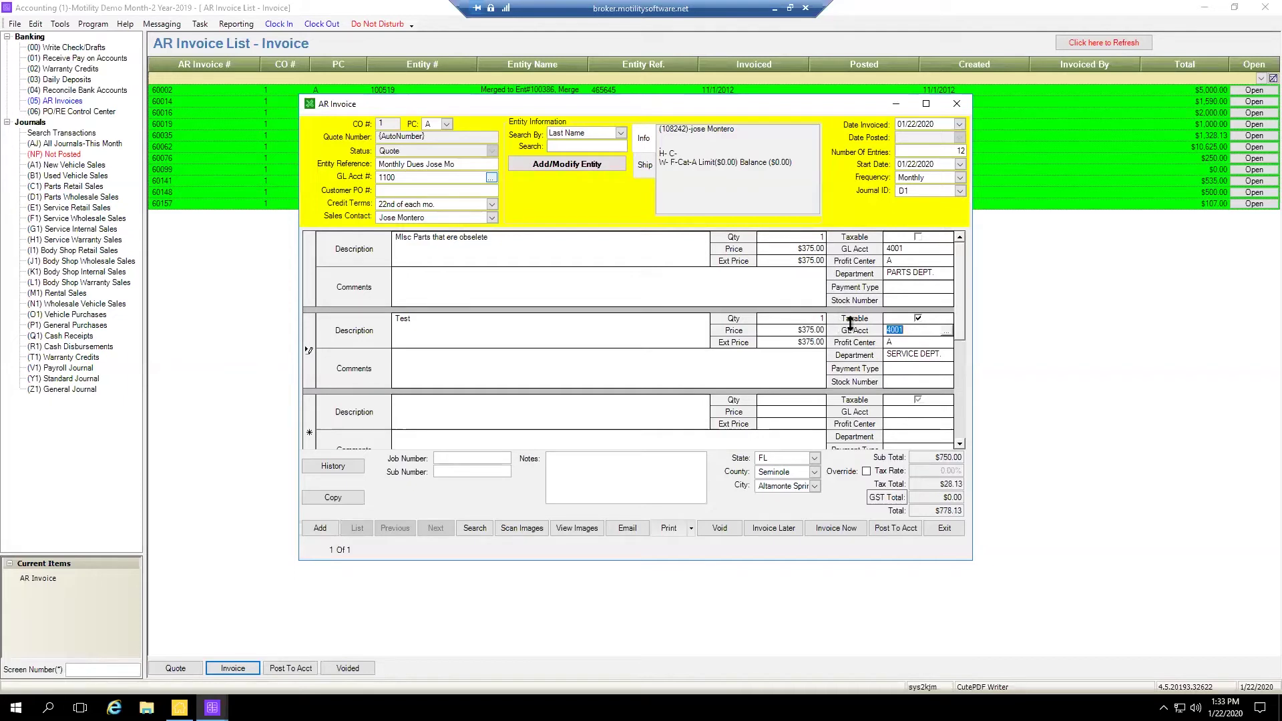
left_click(970, 376)
left_click(918, 319)
Save the $750 Monthly Dues quote to invoice later and close the AR Invoice window
left_click(571, 468)
left_click(967, 150)
double_click(959, 150)
left_click(771, 530)
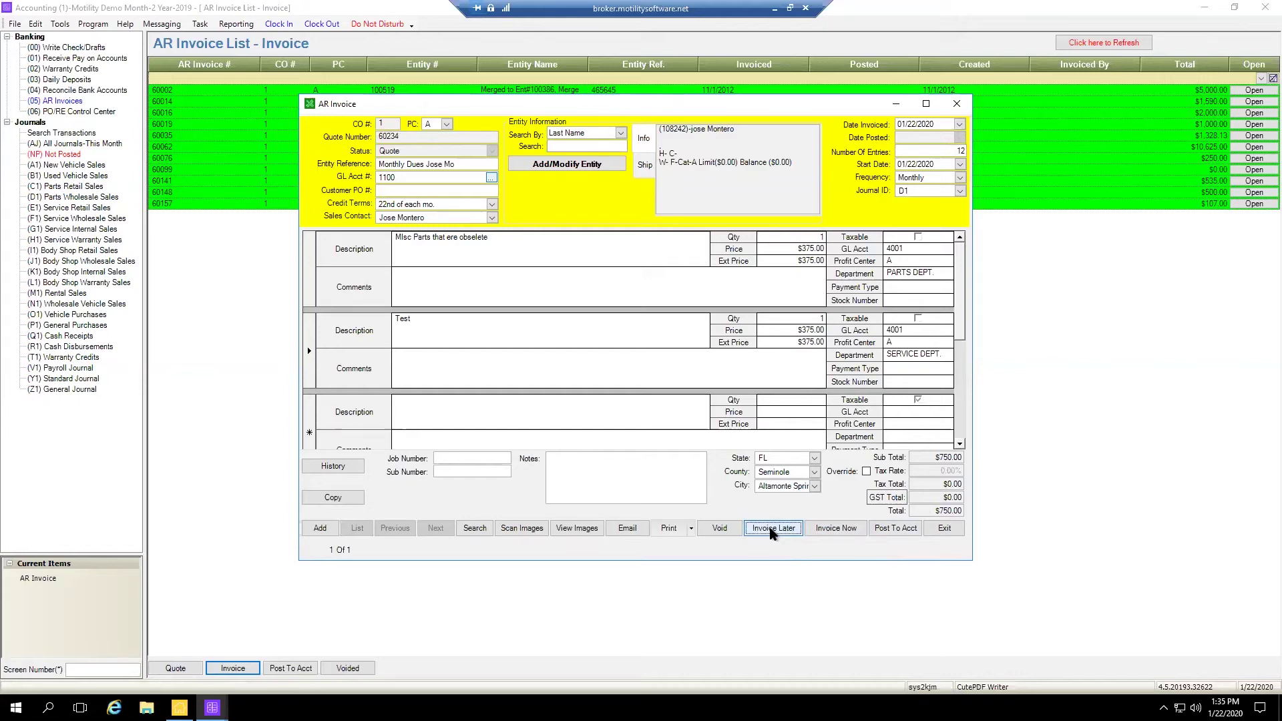
left_click(944, 528)
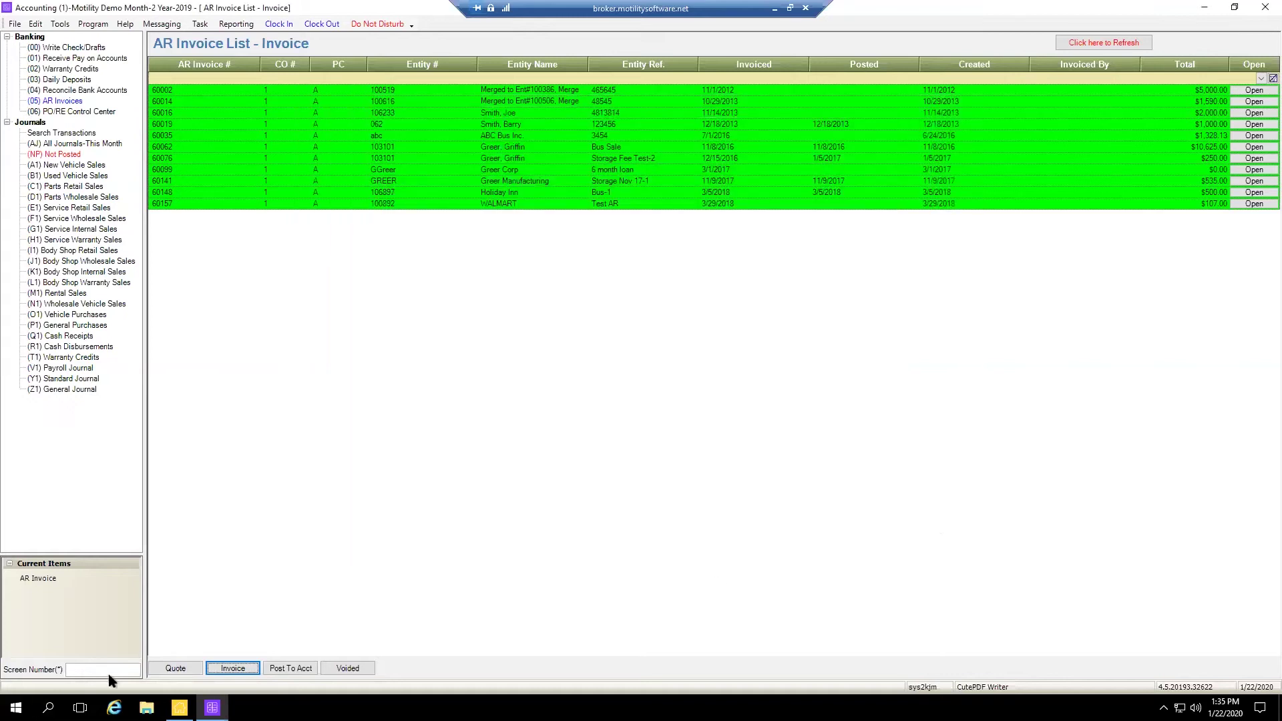
Show quotes filtered by AR invoice number 6023, check quote 60234, then close it
left_click(172, 668)
left_click(176, 78)
type("6")
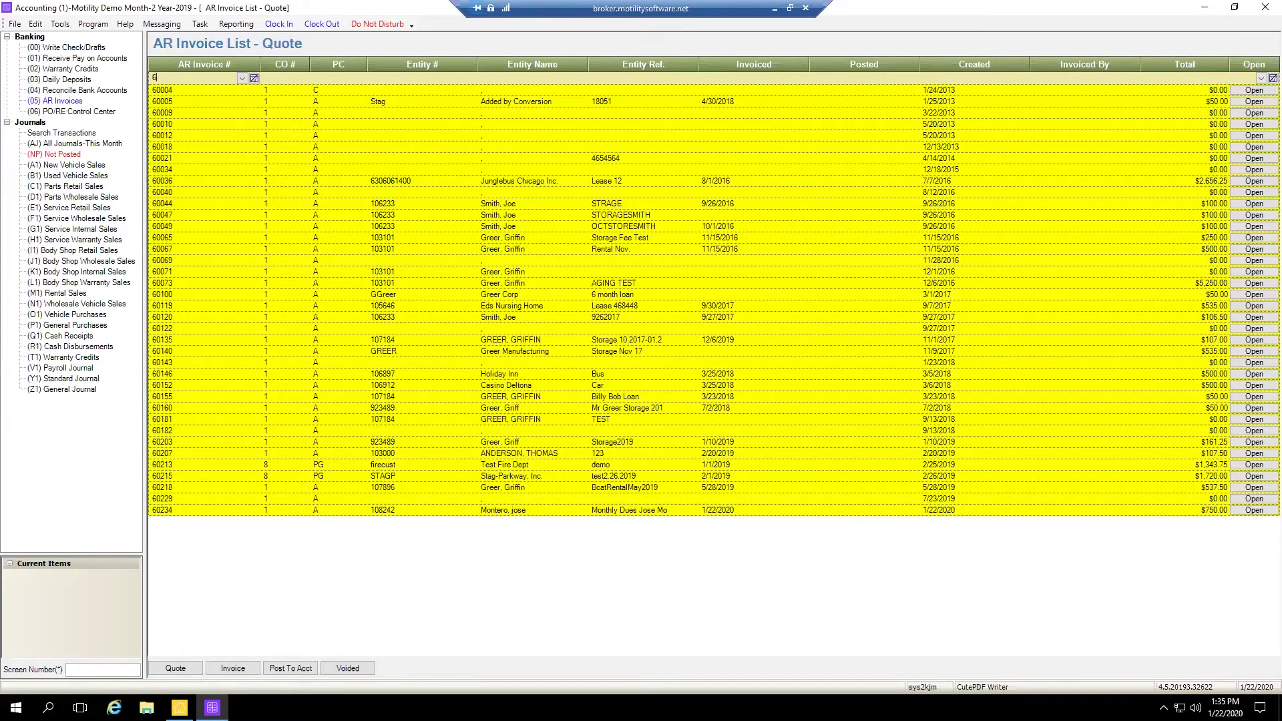
type("0234")
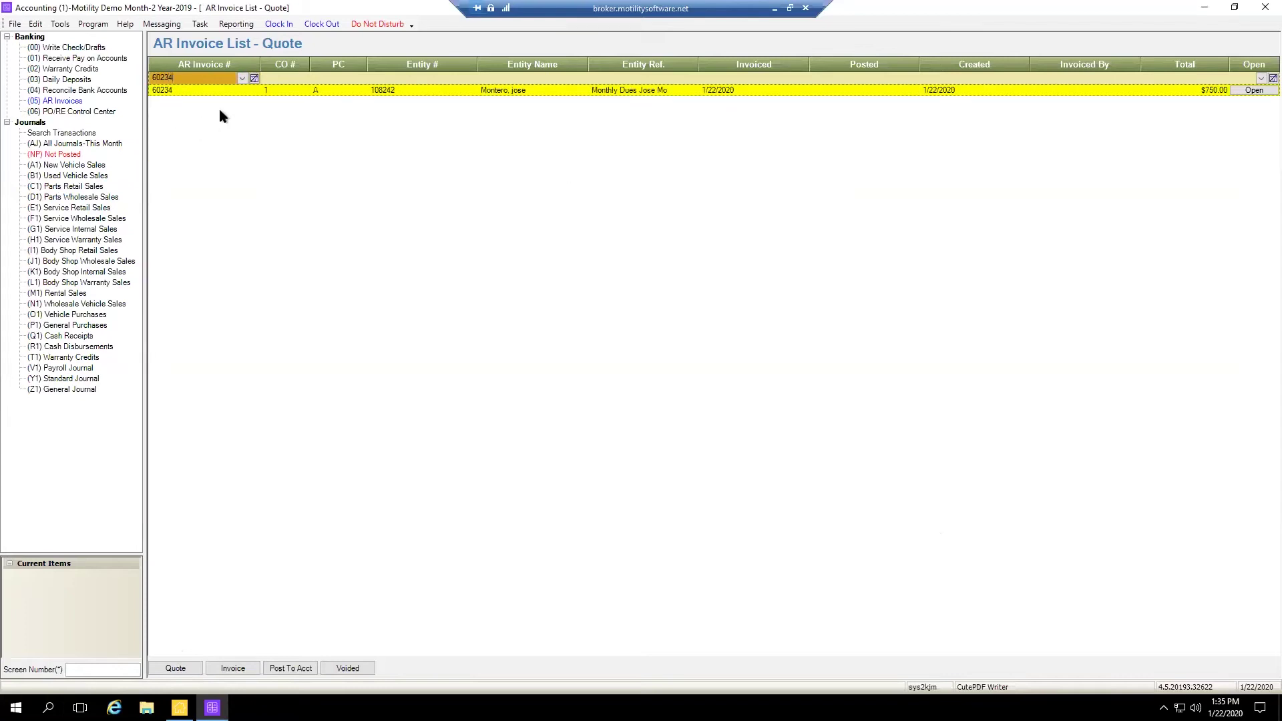
double_click(293, 92)
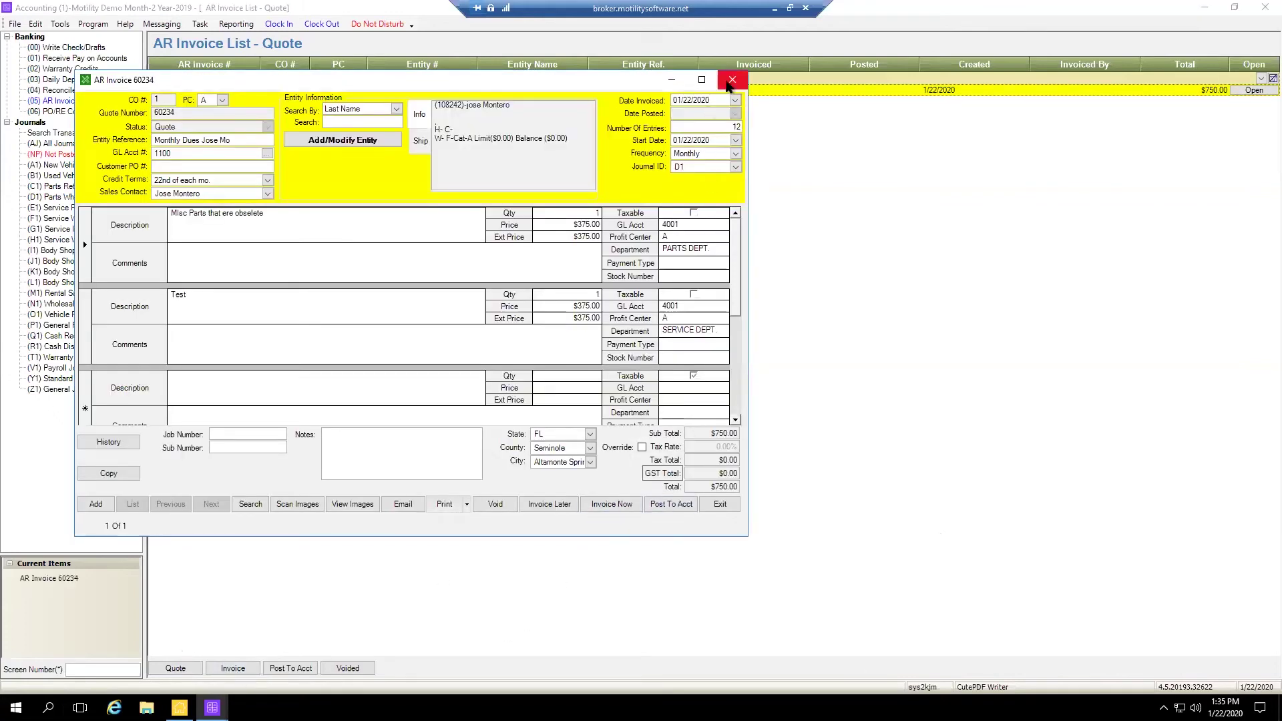
left_click(731, 505)
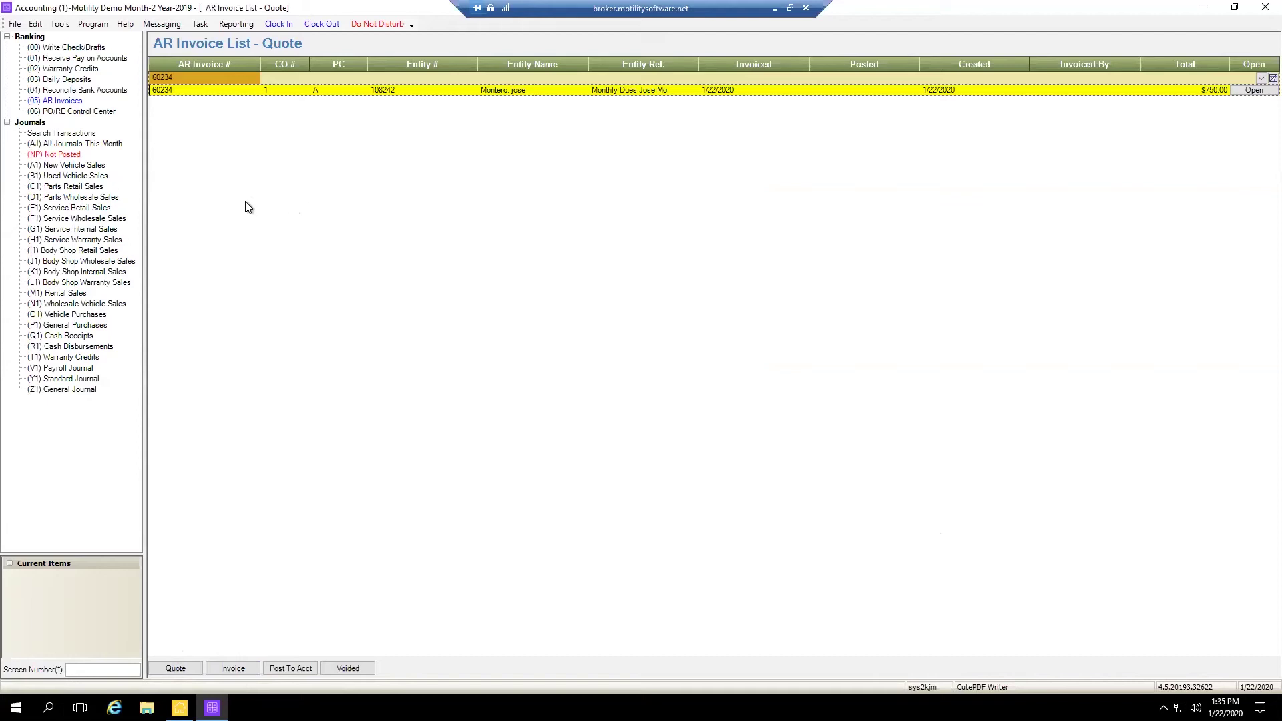
Process the pending recurring invoices from Tools > General PO and AR Invoices
left_click(61, 26)
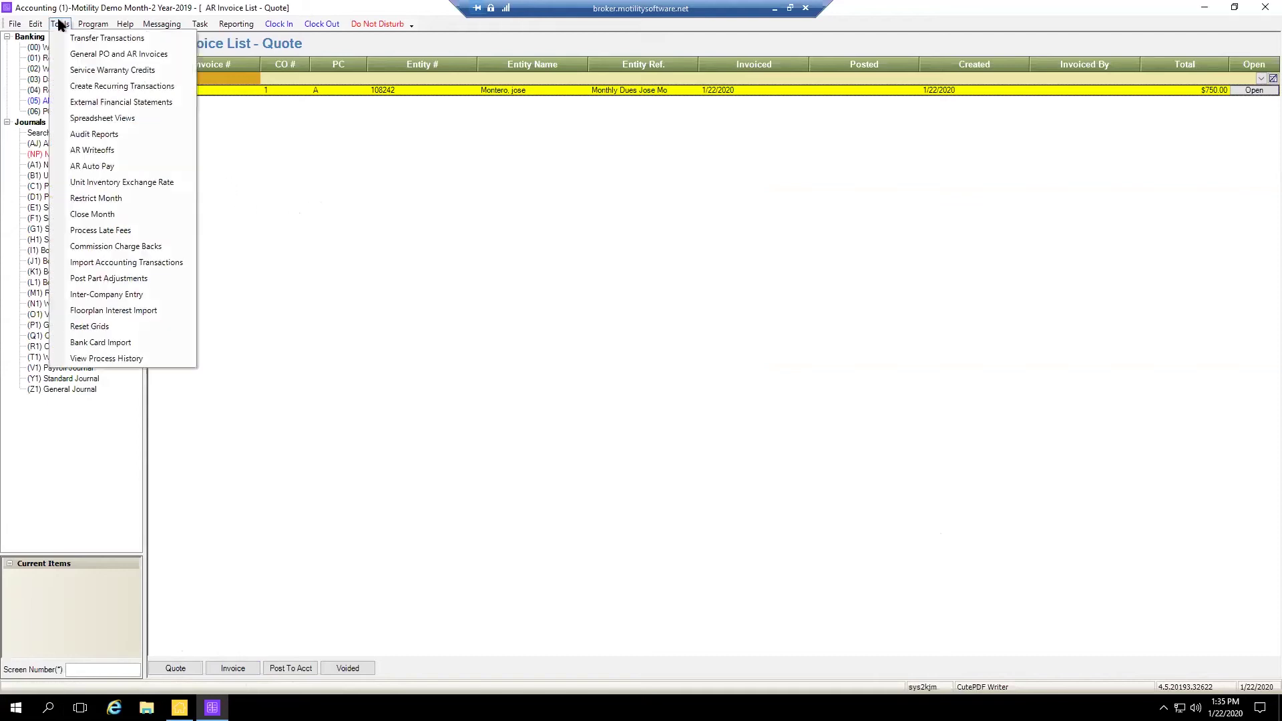
left_click(95, 53)
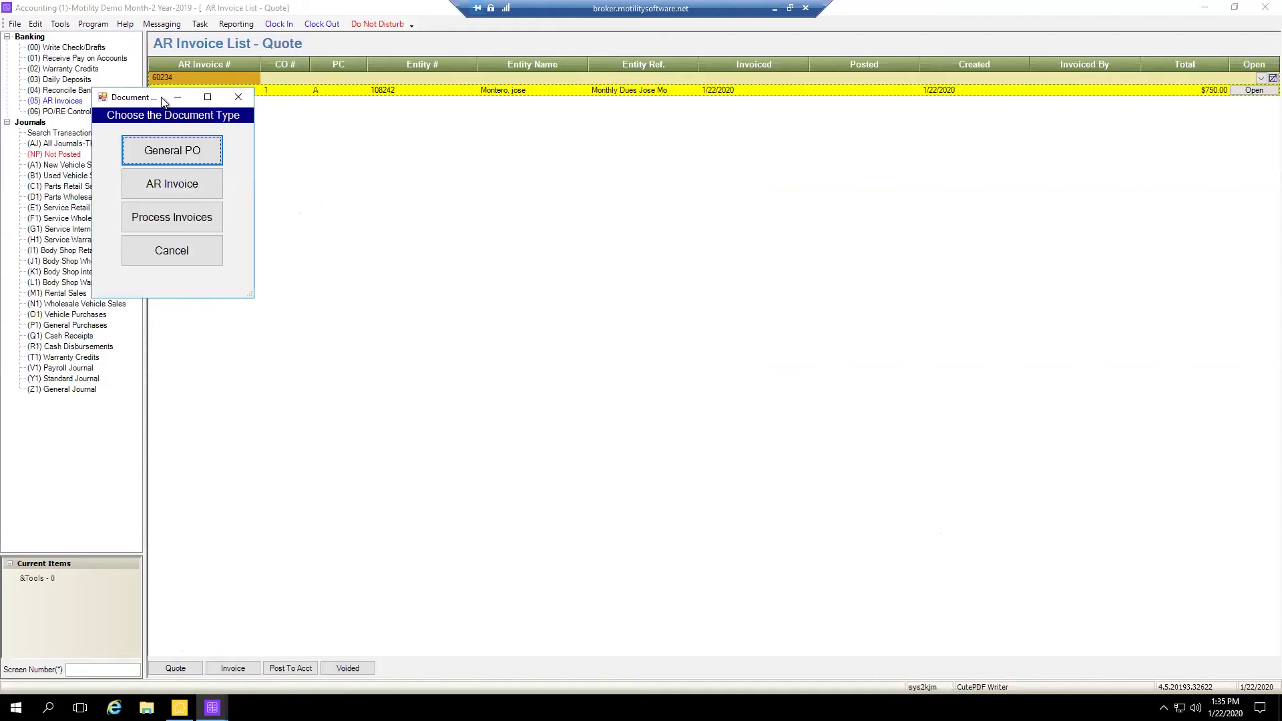
left_click(743, 319)
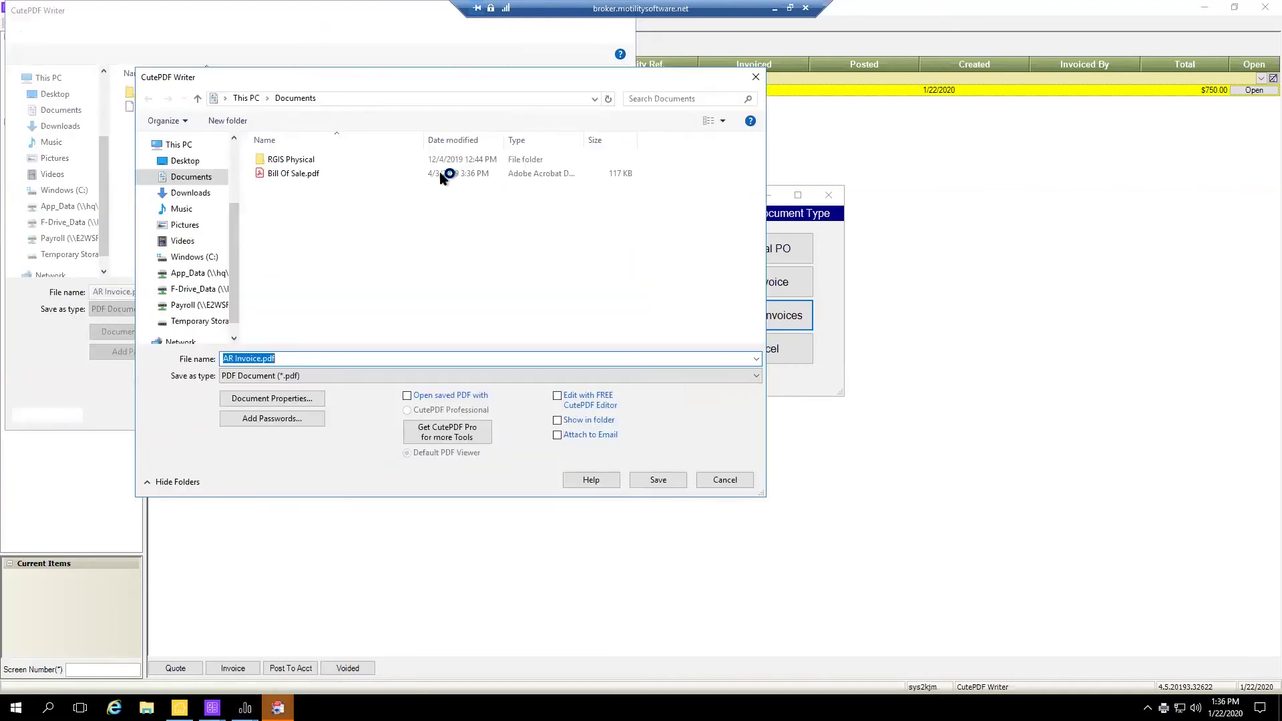
Cancel every AR Invoice.pdf save dialog and Printing prompt, and close the Document Type dialog
left_click(896, 193)
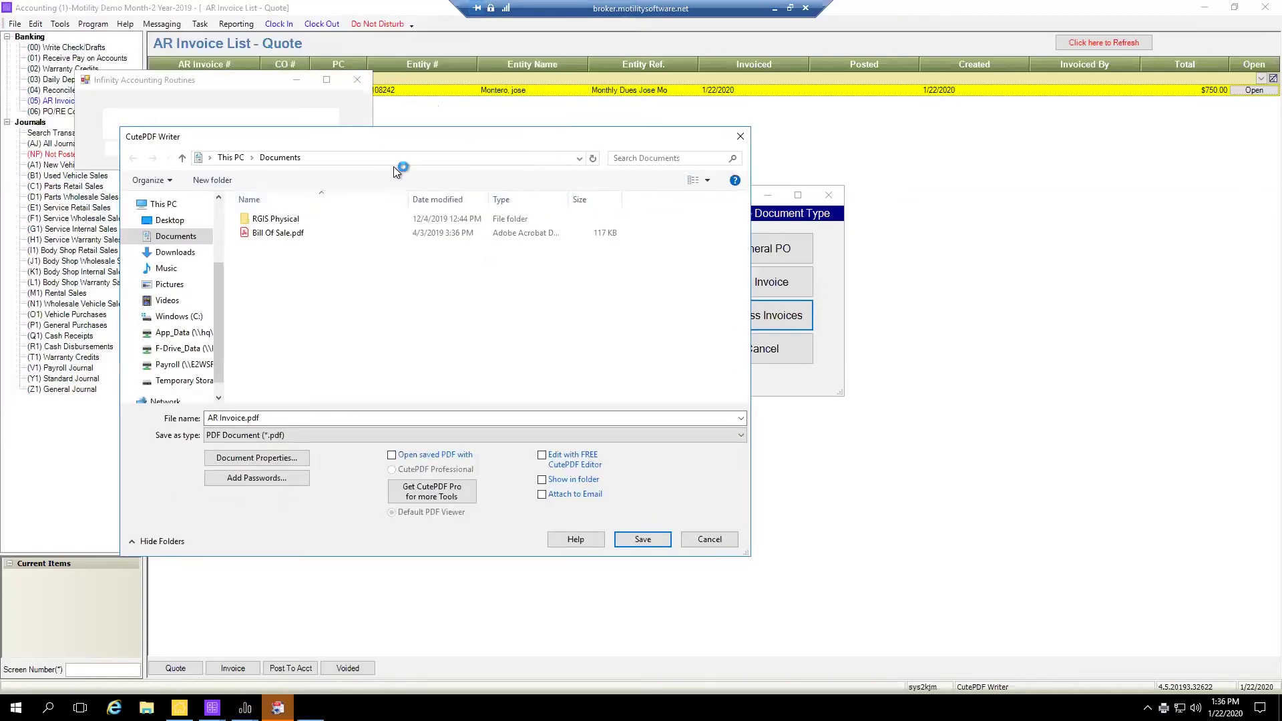
left_click(740, 137)
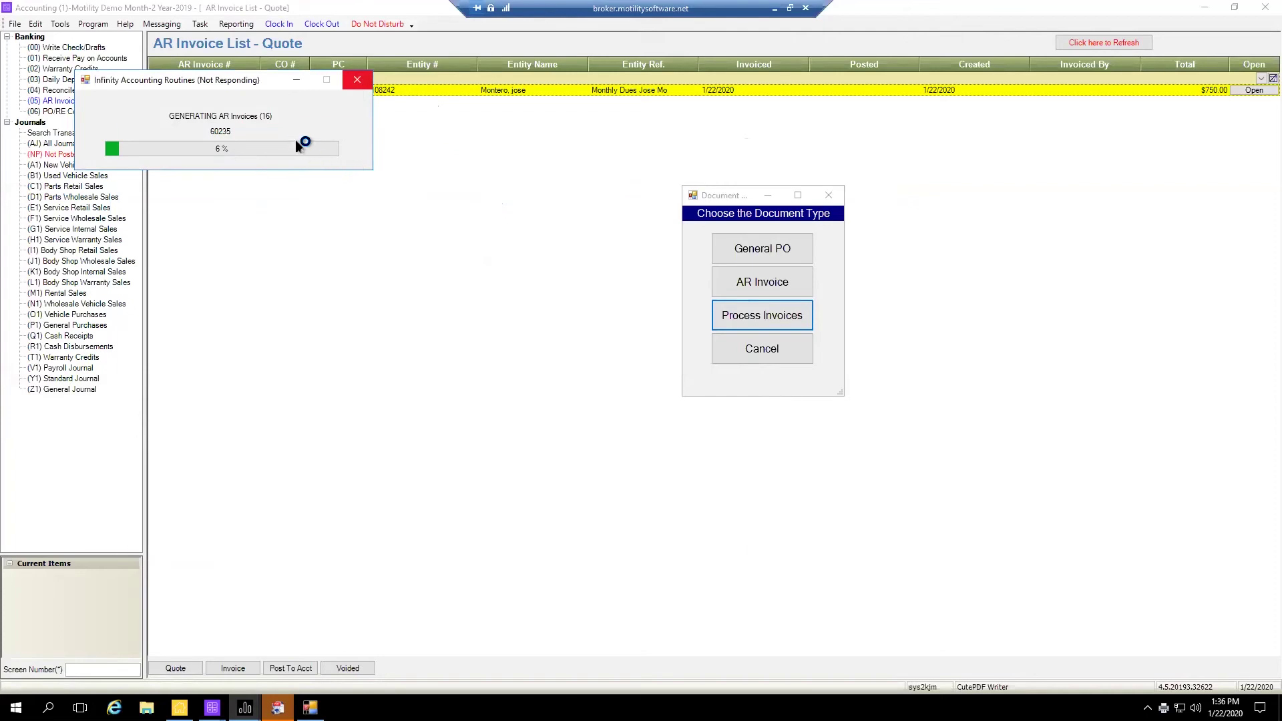
left_click(706, 542)
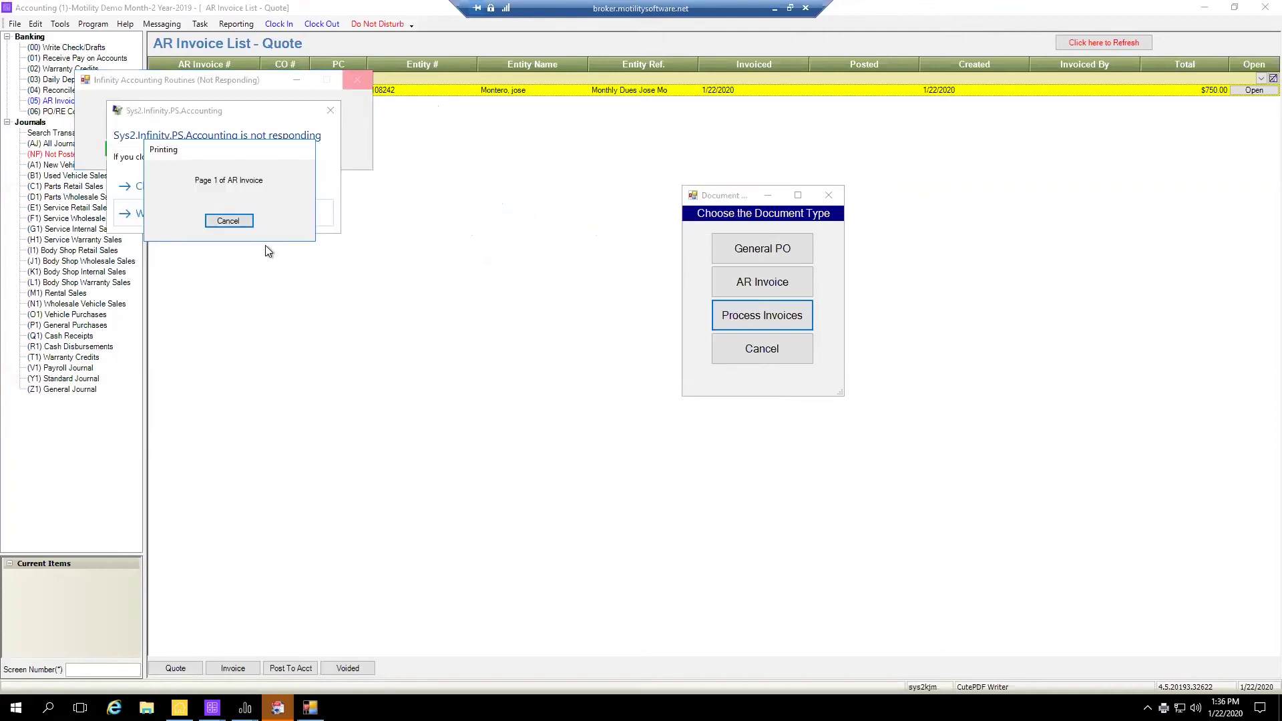
left_click(228, 220)
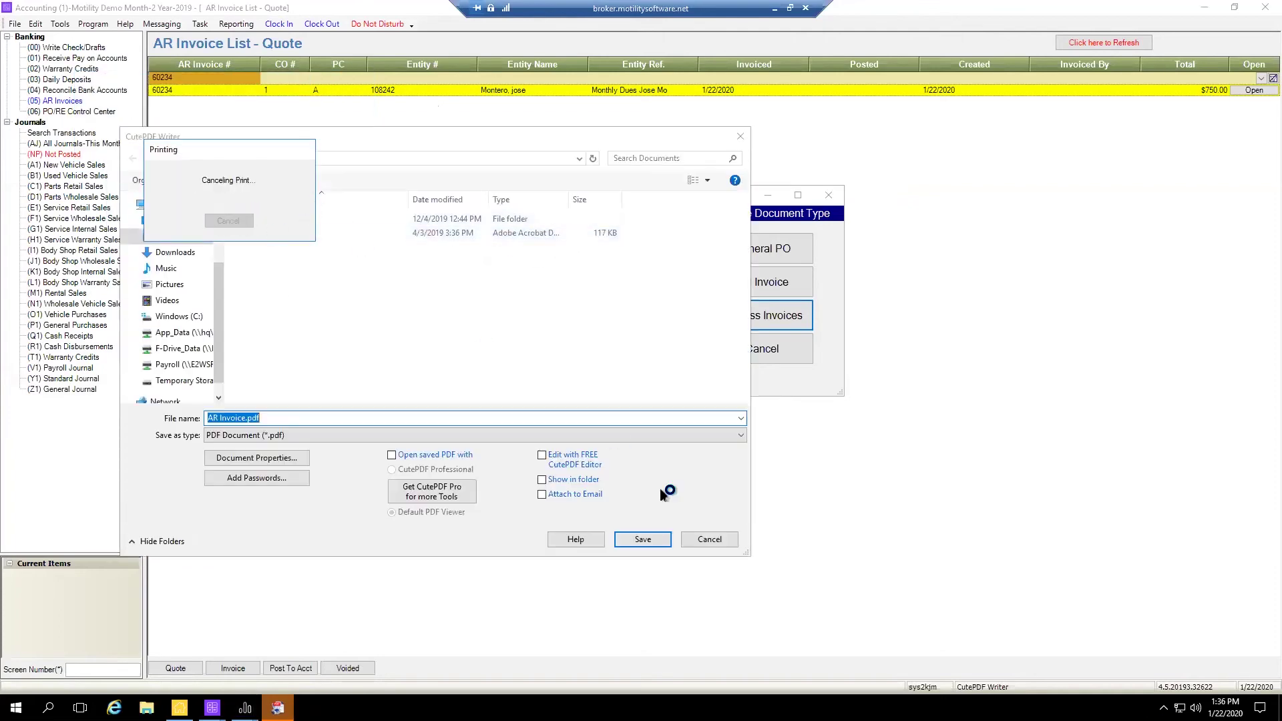
left_click(710, 541)
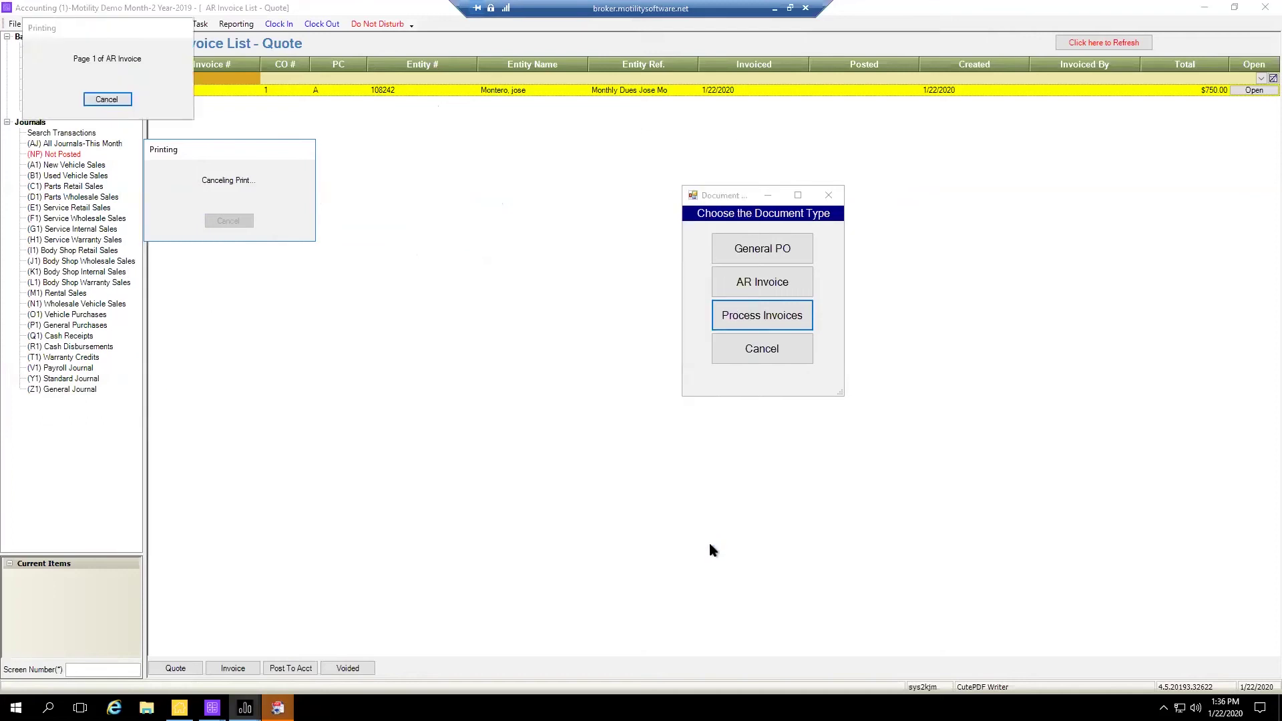
left_click(107, 99)
left_click(740, 139)
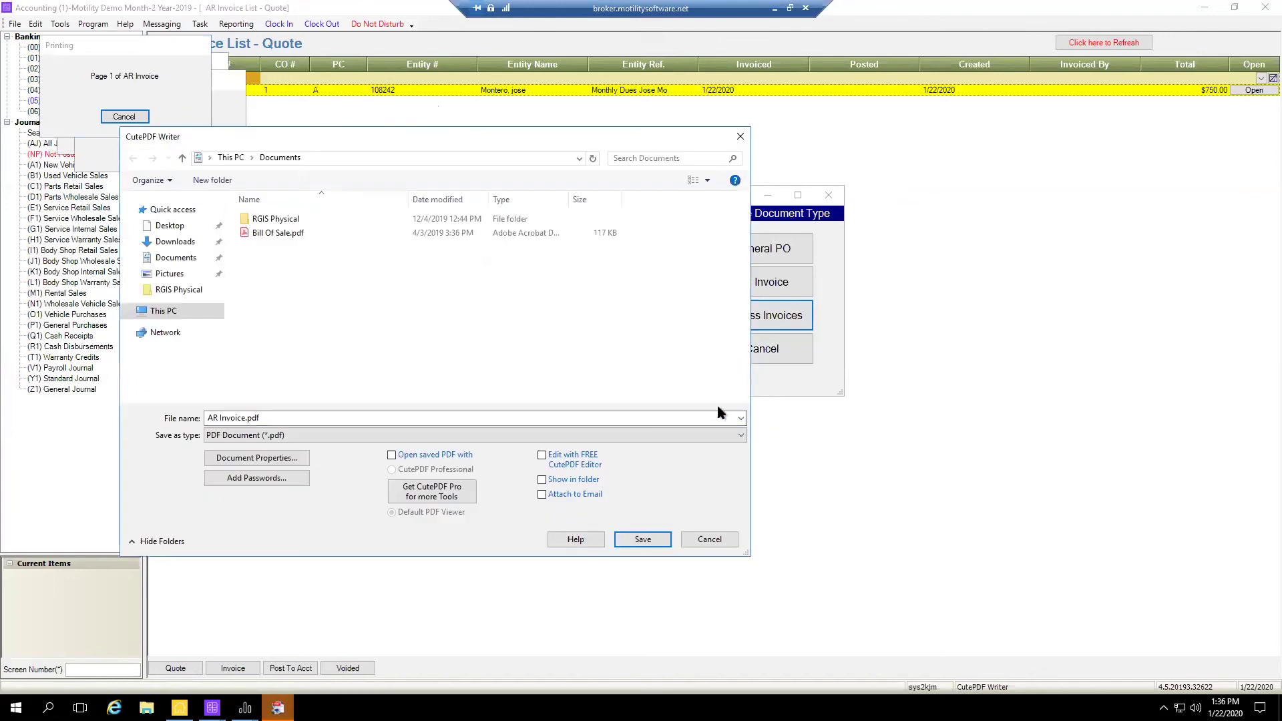
left_click(710, 540)
left_click(761, 351)
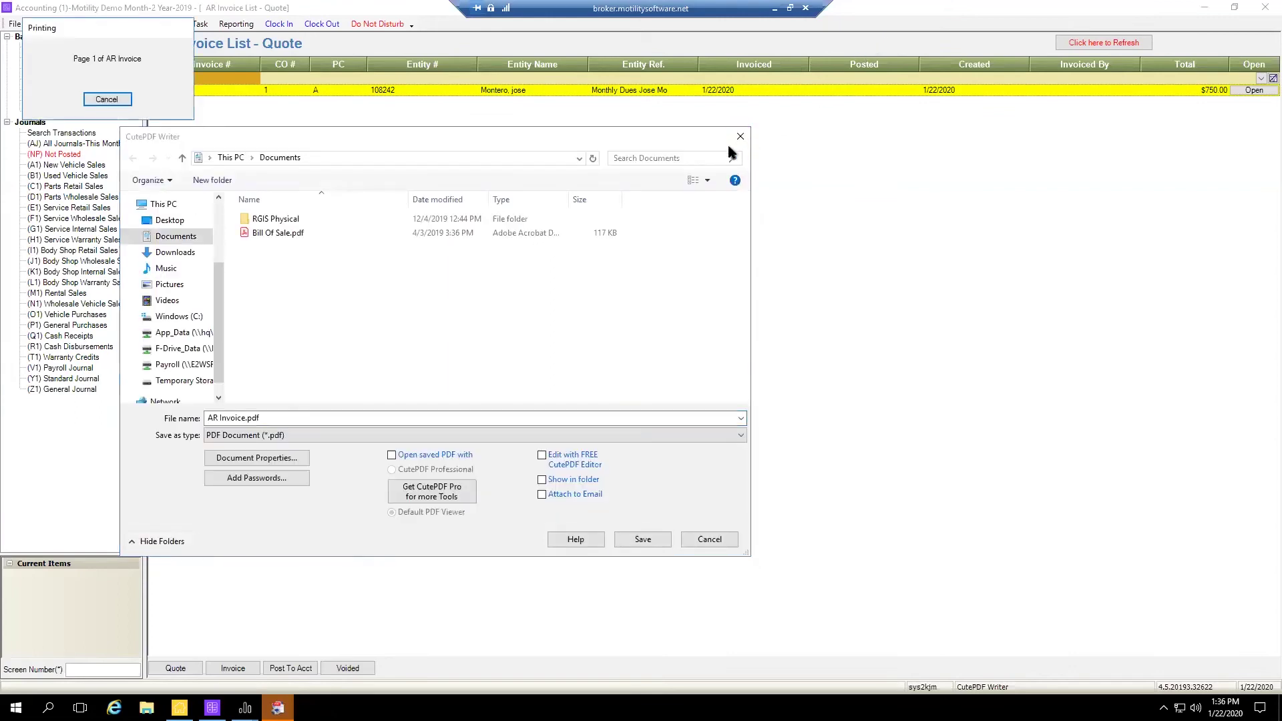
left_click(710, 539)
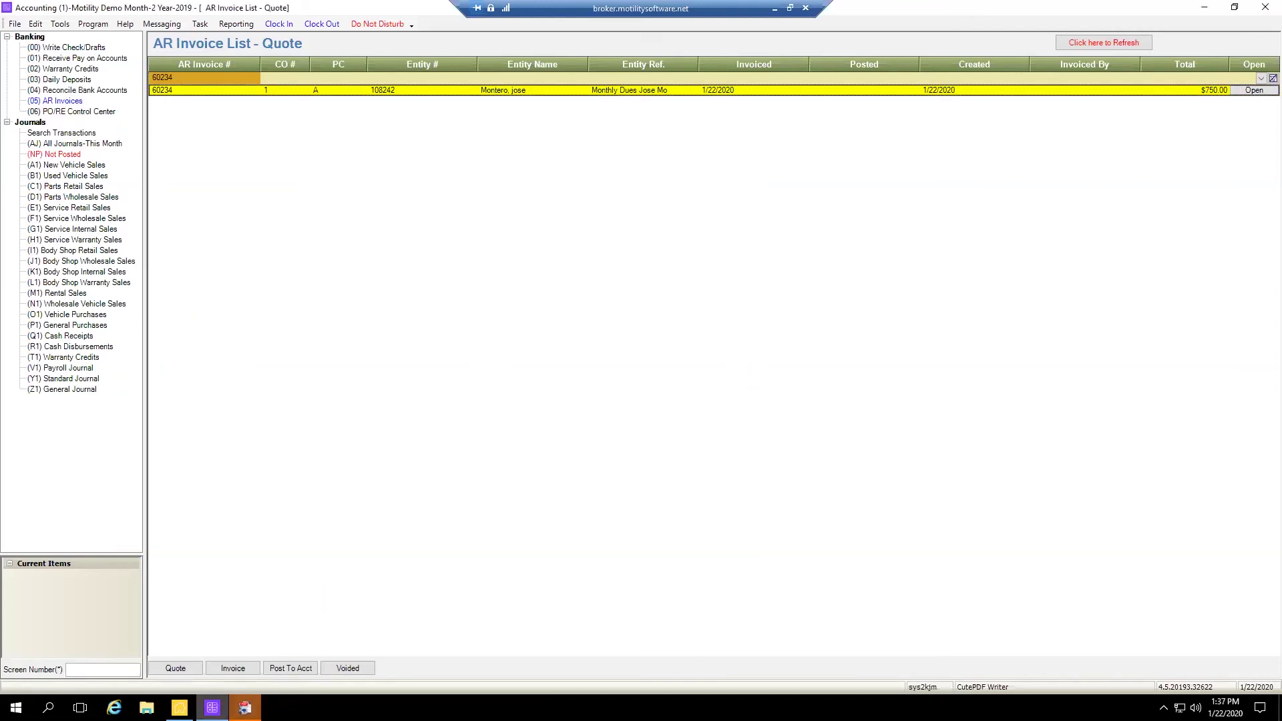
Open Process Late Fees for company 1, select the 0.0000% Late Fee APR, then close without processing
left_click(58, 26)
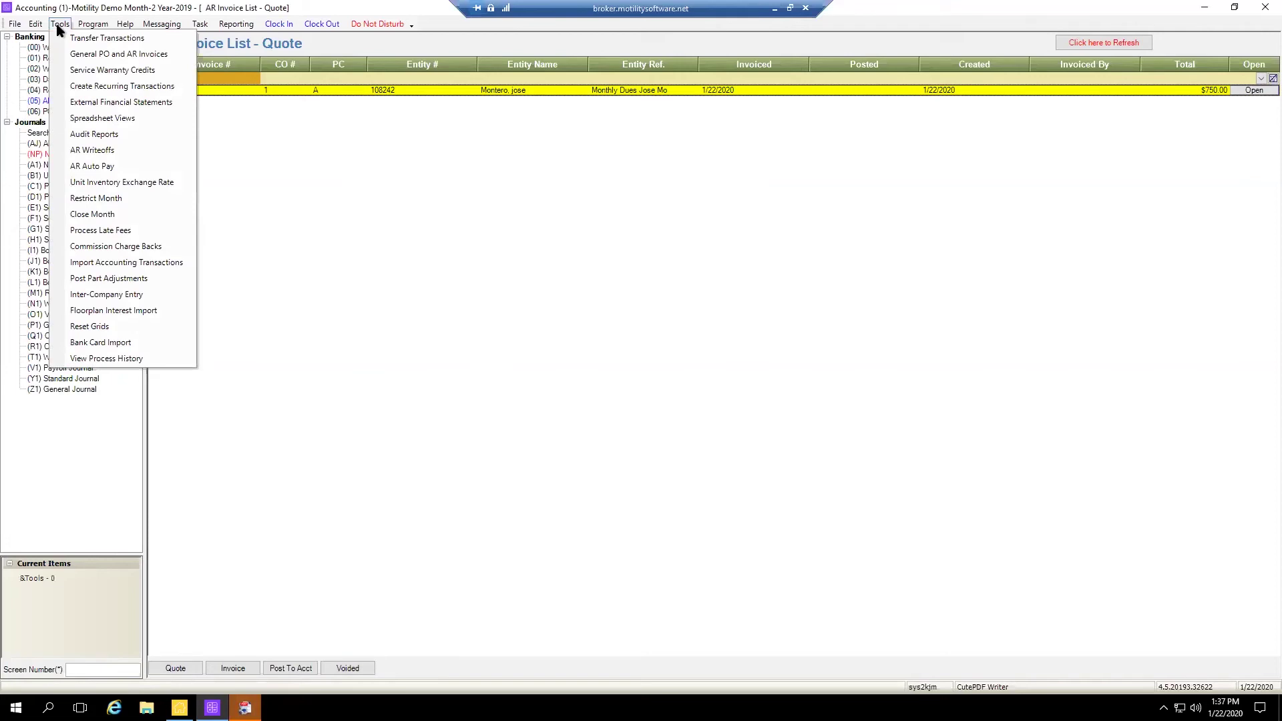
left_click(106, 234)
key("Tab")
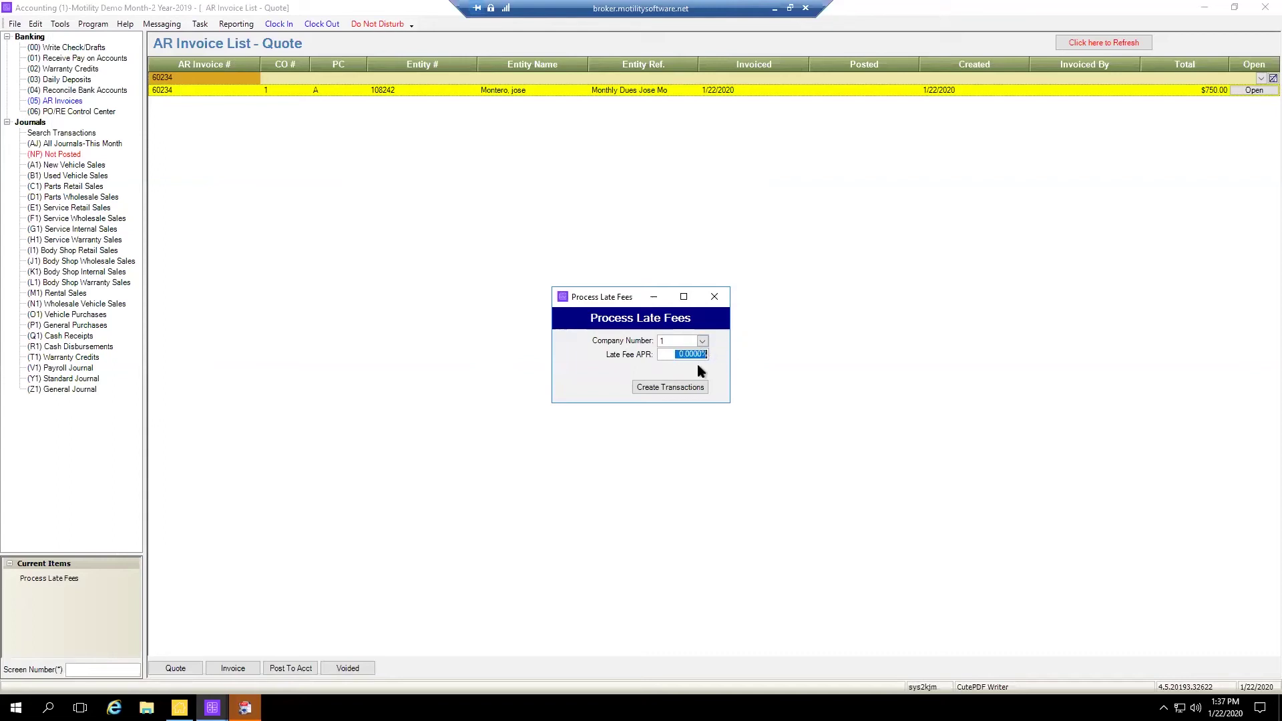
left_click(681, 354)
left_click_drag(676, 354, 722, 352)
left_click(714, 297)
left_click(91, 24)
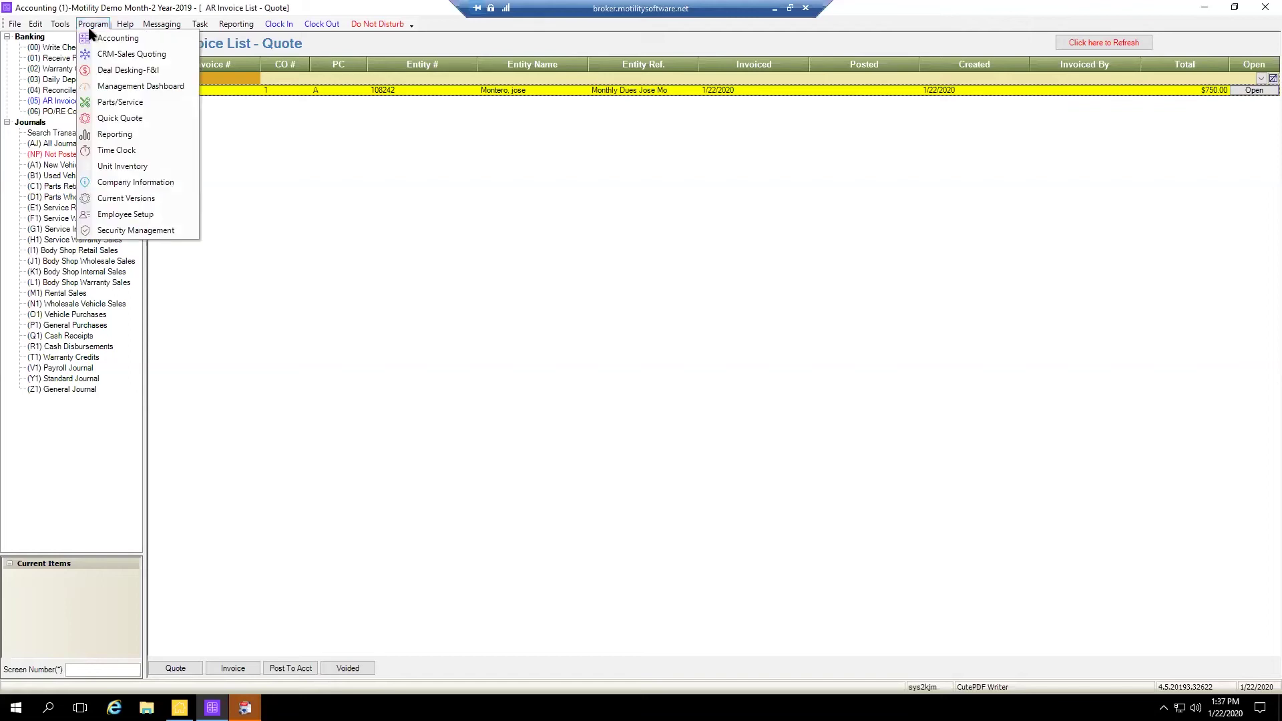
Launch the CRM-Sales Quoting module
left_click(119, 55)
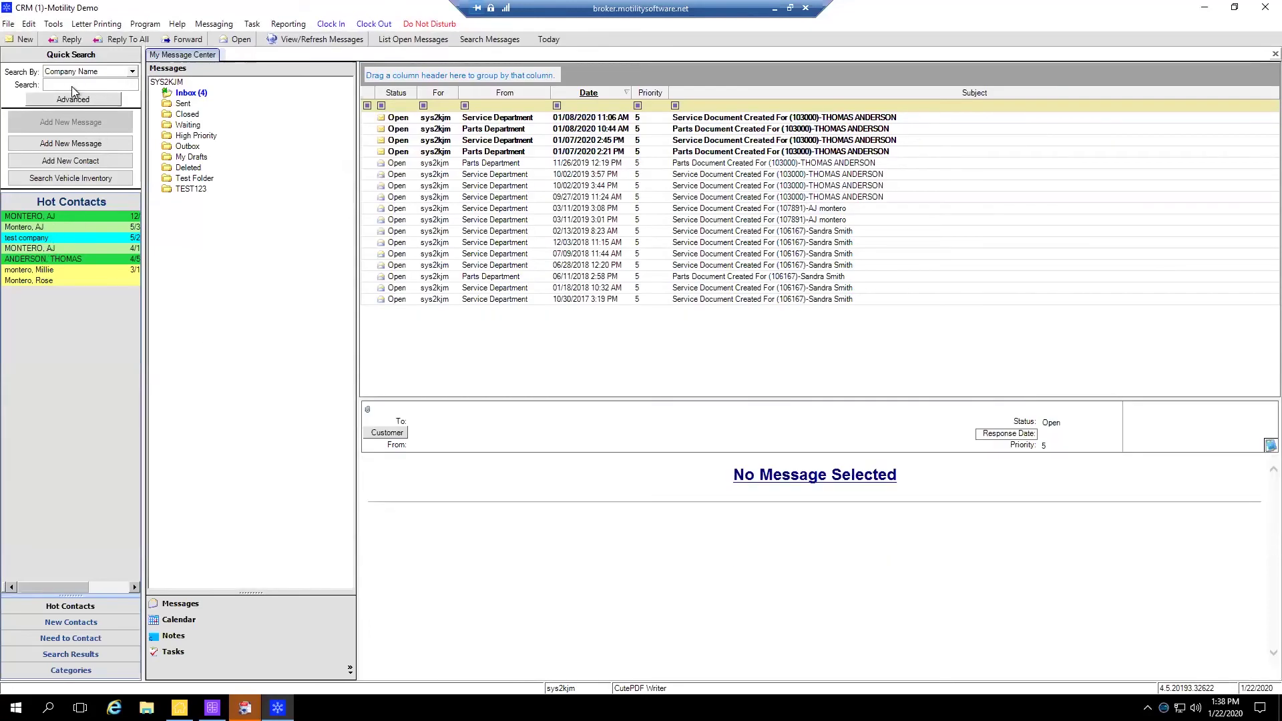
Search contacts for 'montero' by Entity Number, which returns no records
left_click(132, 71)
left_click(67, 117)
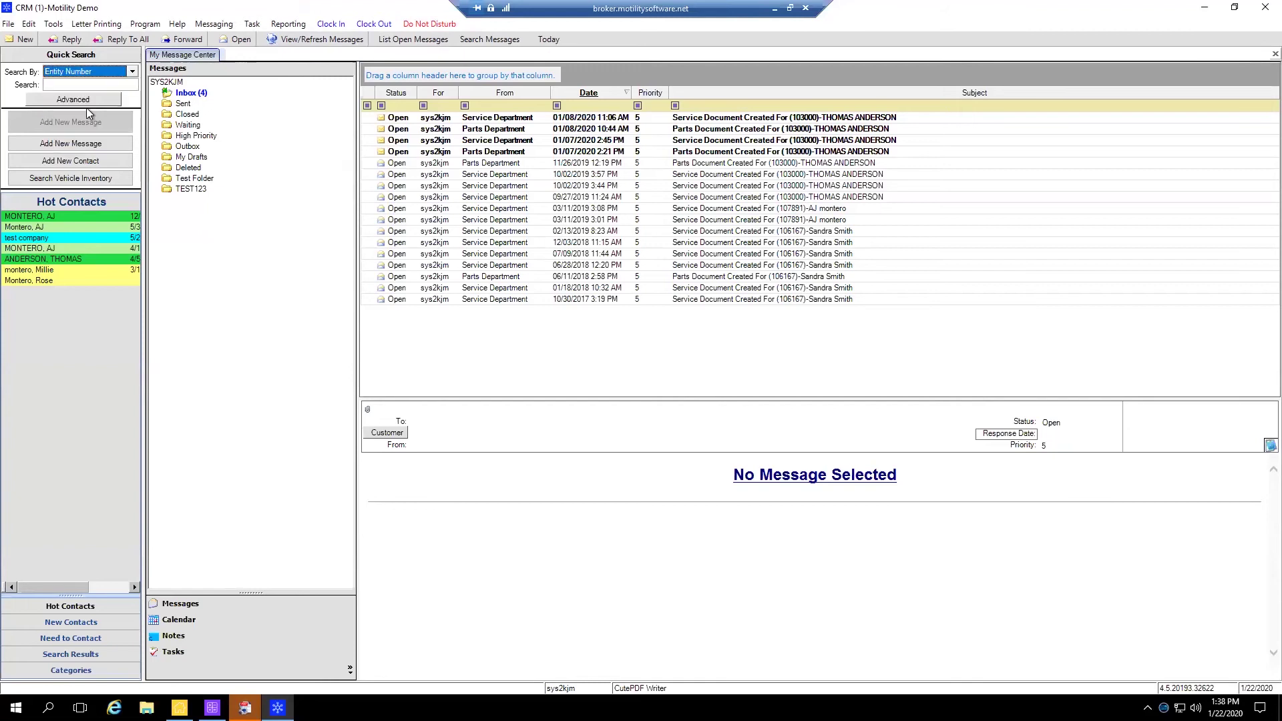
left_click(76, 85)
type("montero")
key("Return")
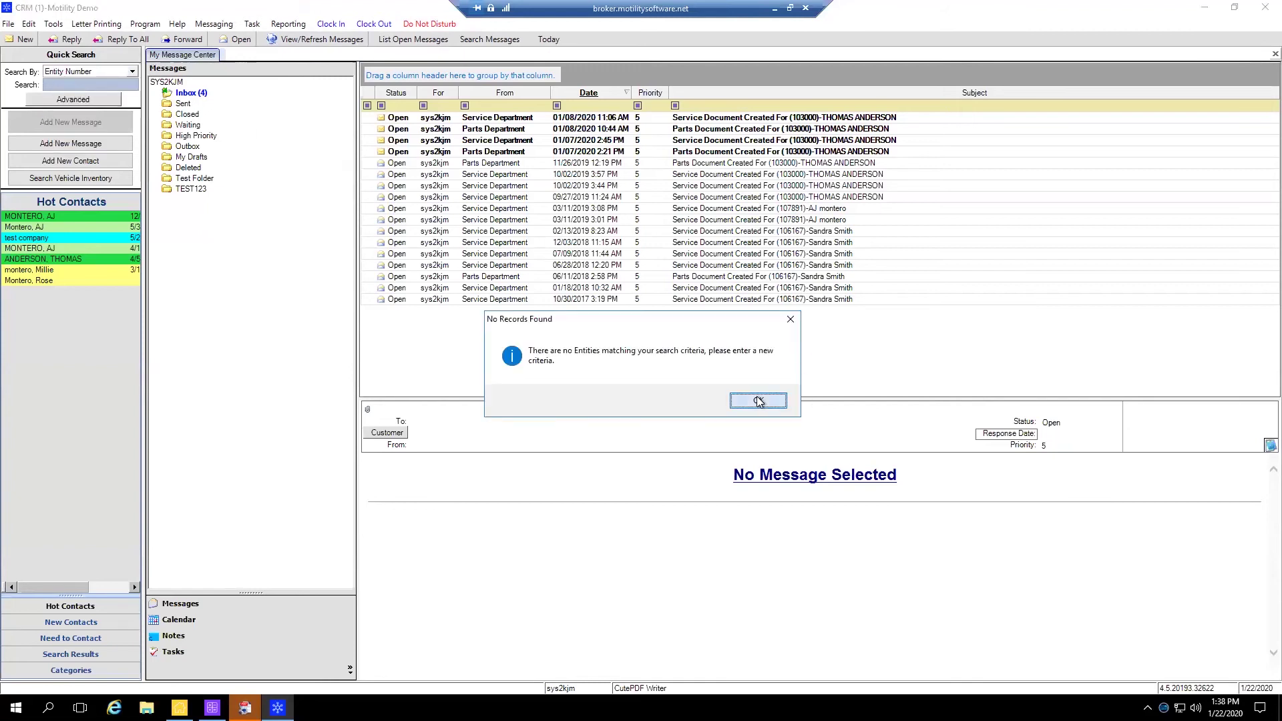
left_click(769, 404)
Search 'montero' by Last Name and open the customer in row 4 of the results
left_click(135, 73)
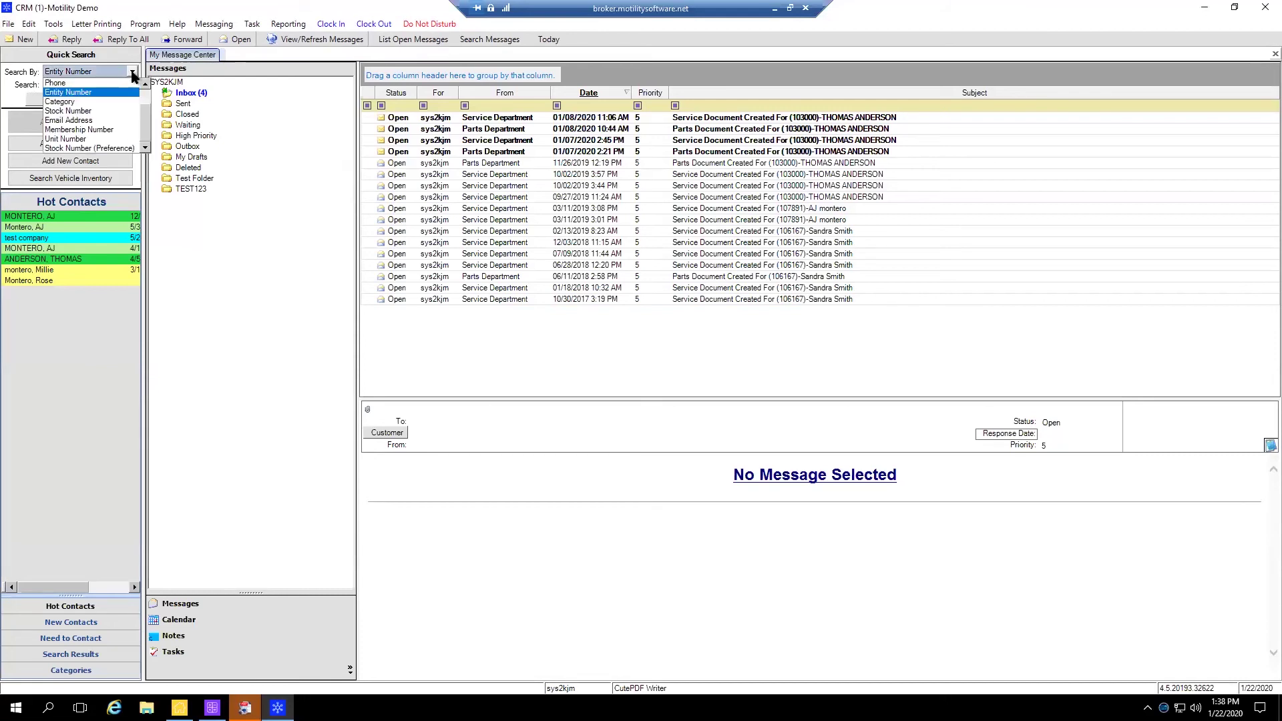
scroll(76, 124, "up", 2)
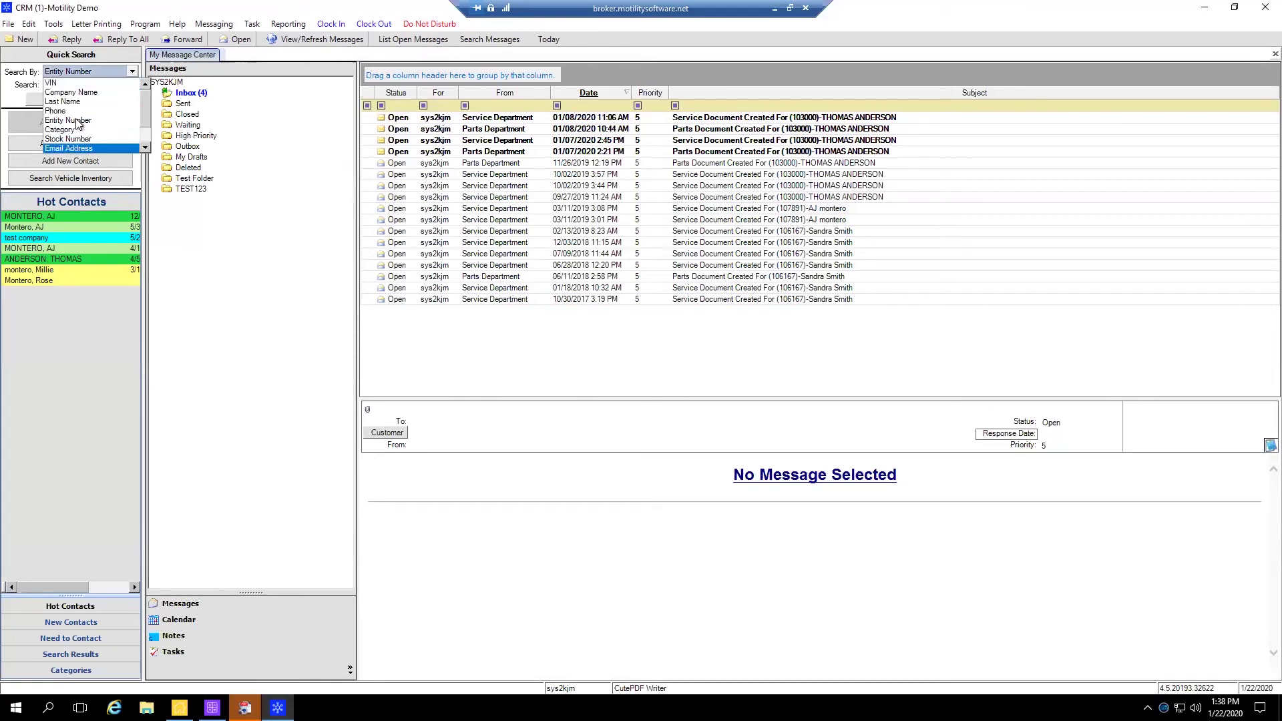
left_click(64, 86)
type("montero")
key("Return")
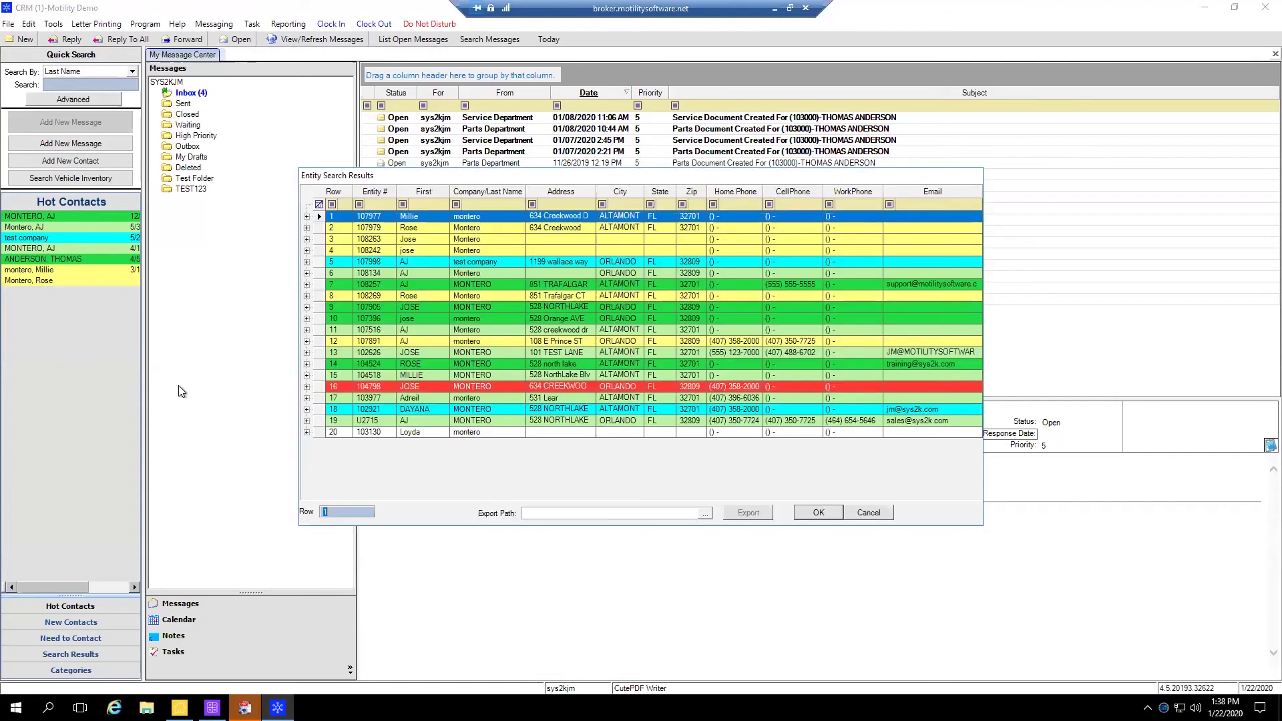
left_click(431, 251)
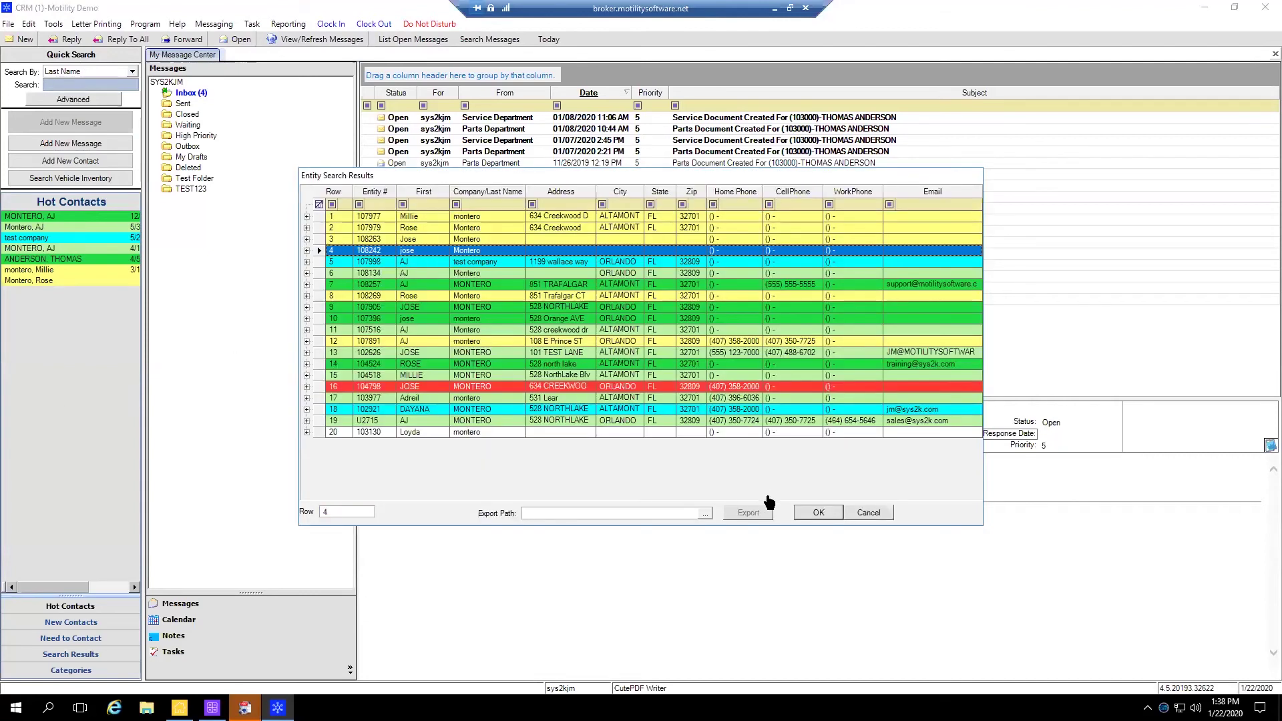
left_click(816, 510)
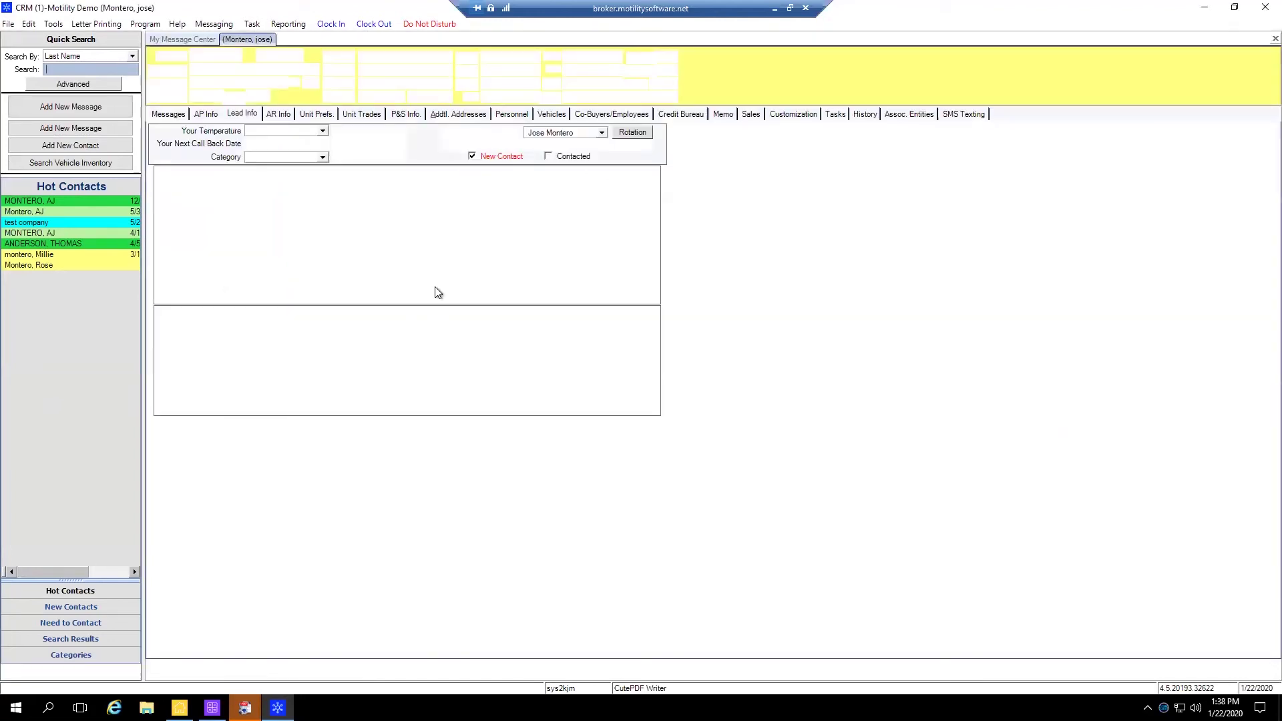
Show the customer's AR Info and toggle Late Fees on and off, leaving it off
left_click(278, 115)
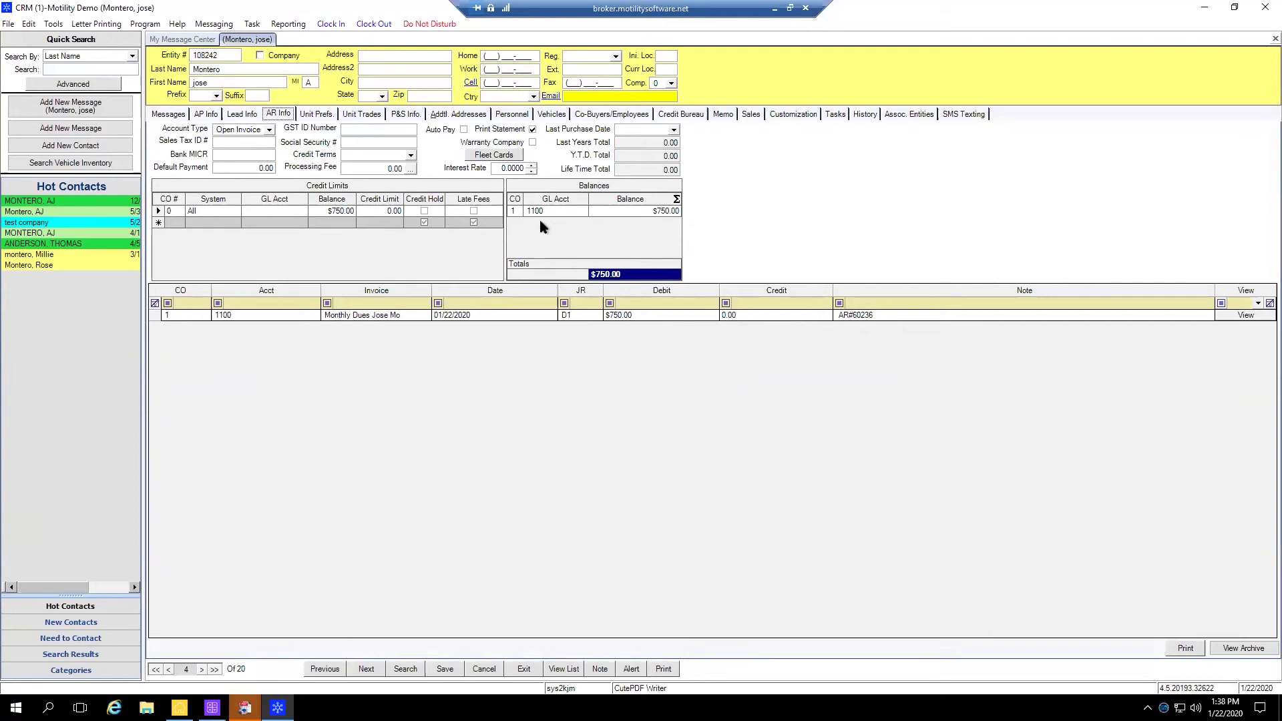
left_click(474, 211)
left_click(476, 211)
left_click(473, 211)
left_click(474, 211)
Select the 0.00 Processing Fee and the 0.0000% Interest Rate values
left_click(370, 169)
left_click_drag(370, 169, 408, 168)
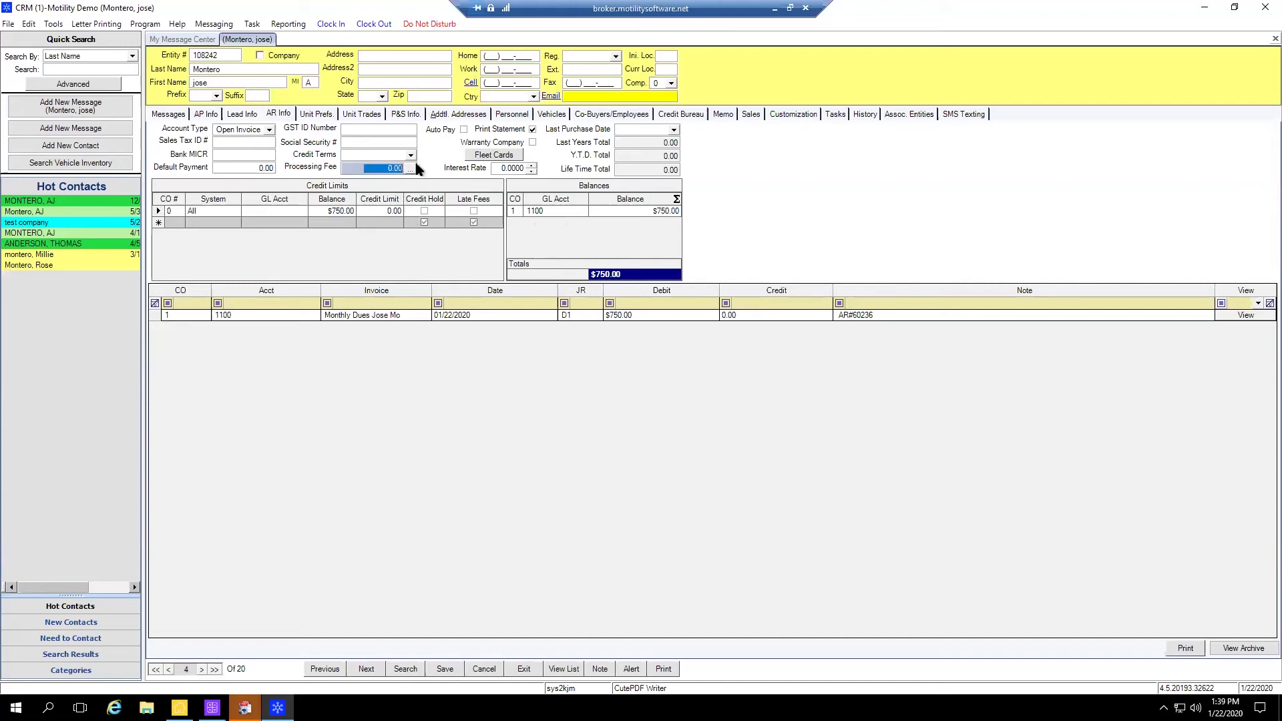
left_click(505, 168)
double_click(508, 167)
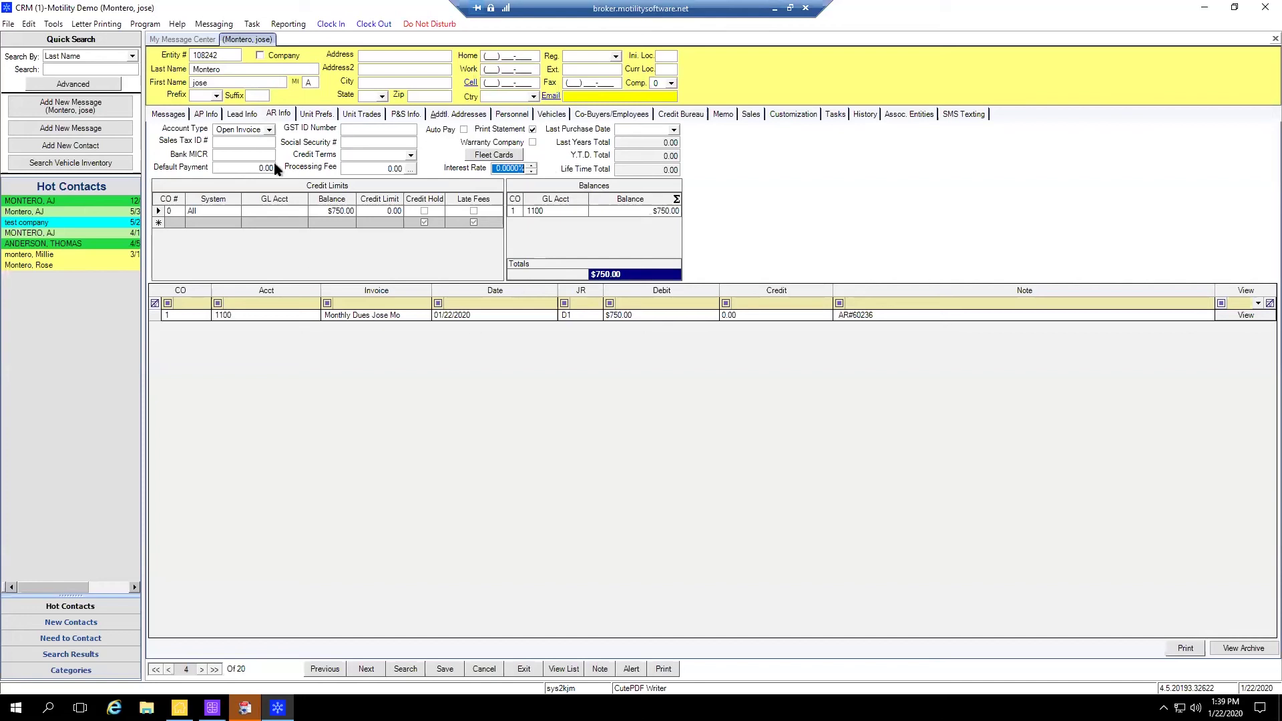
left_click(277, 115)
left_click(410, 156)
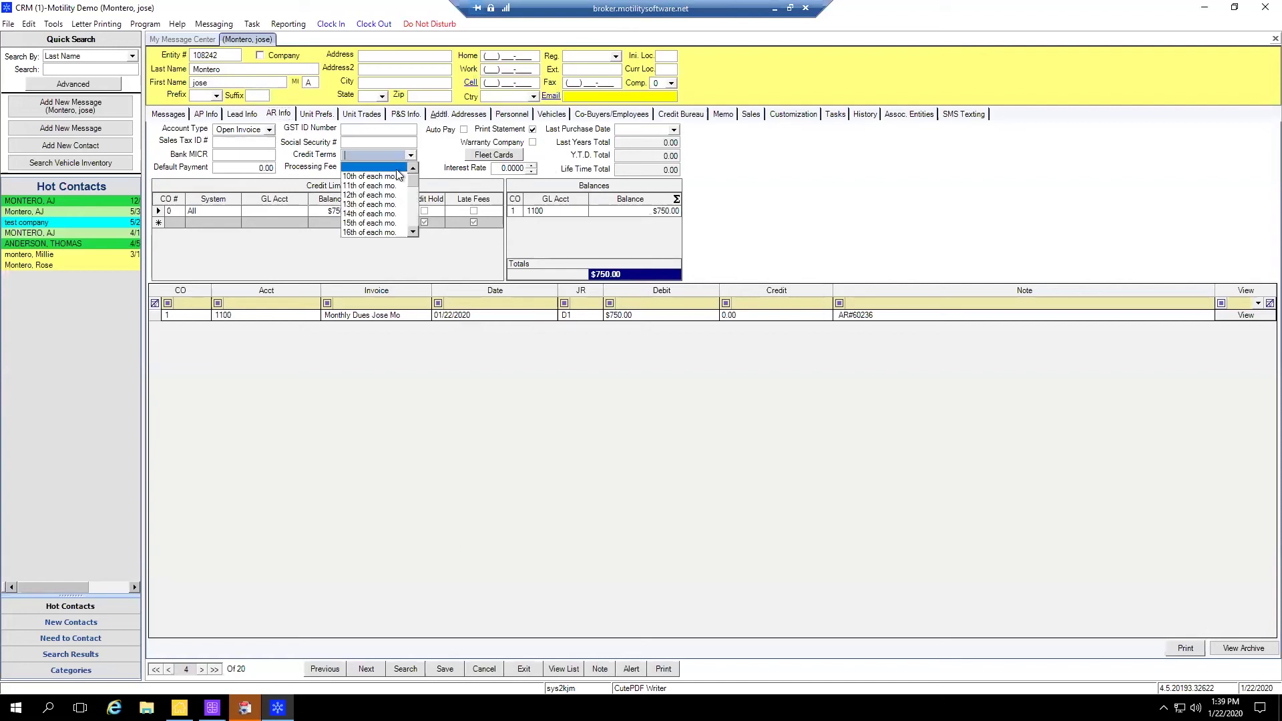
left_click(410, 156)
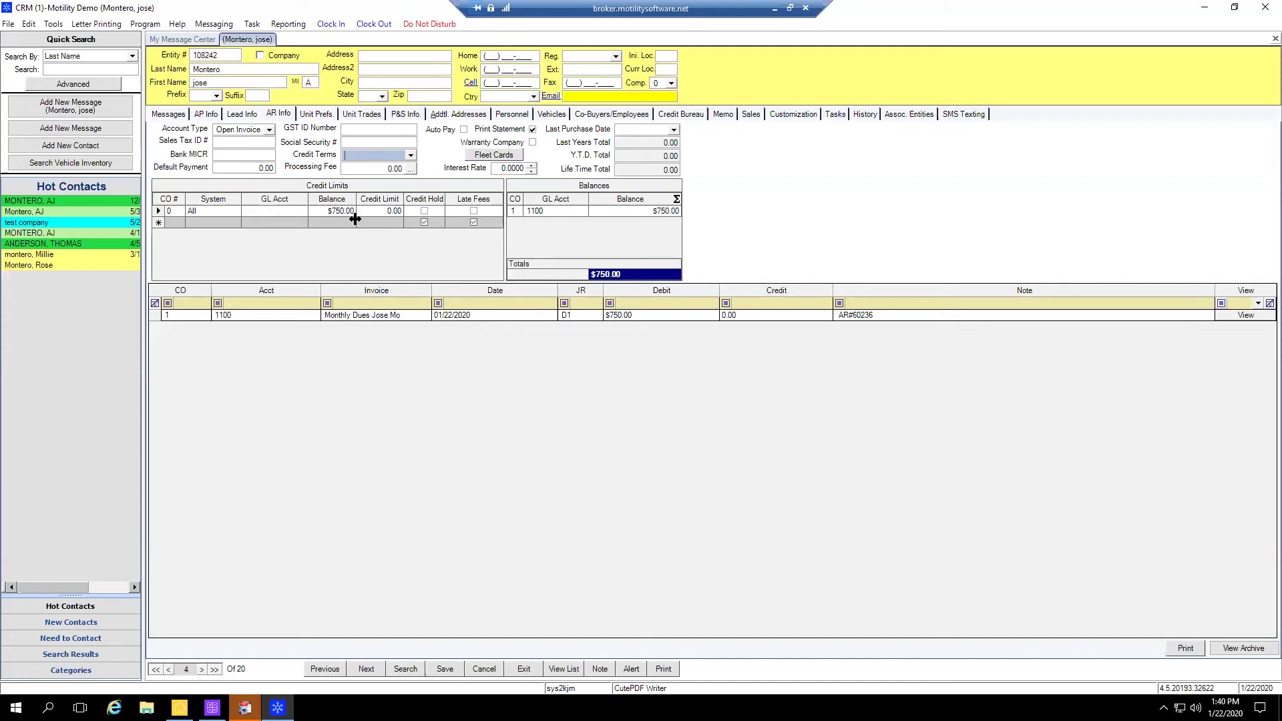
Enter a 500 credit limit on the Parts & Service row and tick Credit Hold and Late Fees
left_click(391, 211)
type("500")
key("Tab")
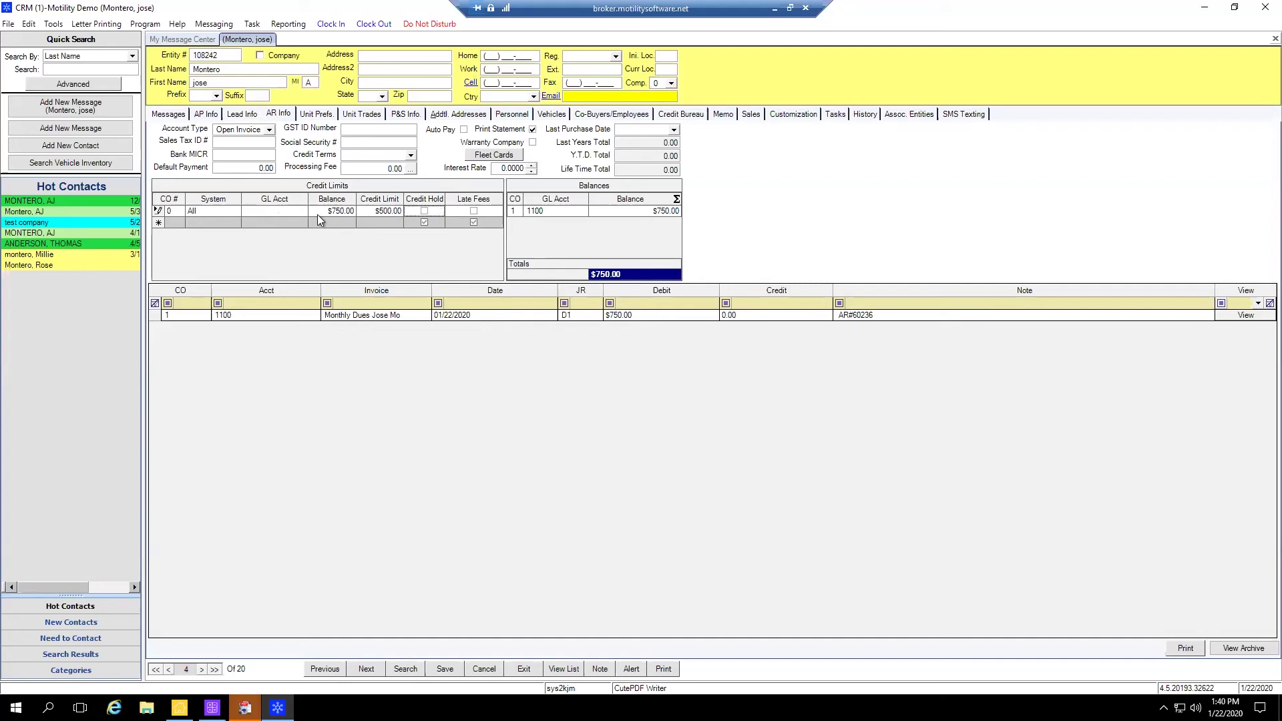
left_click(235, 212)
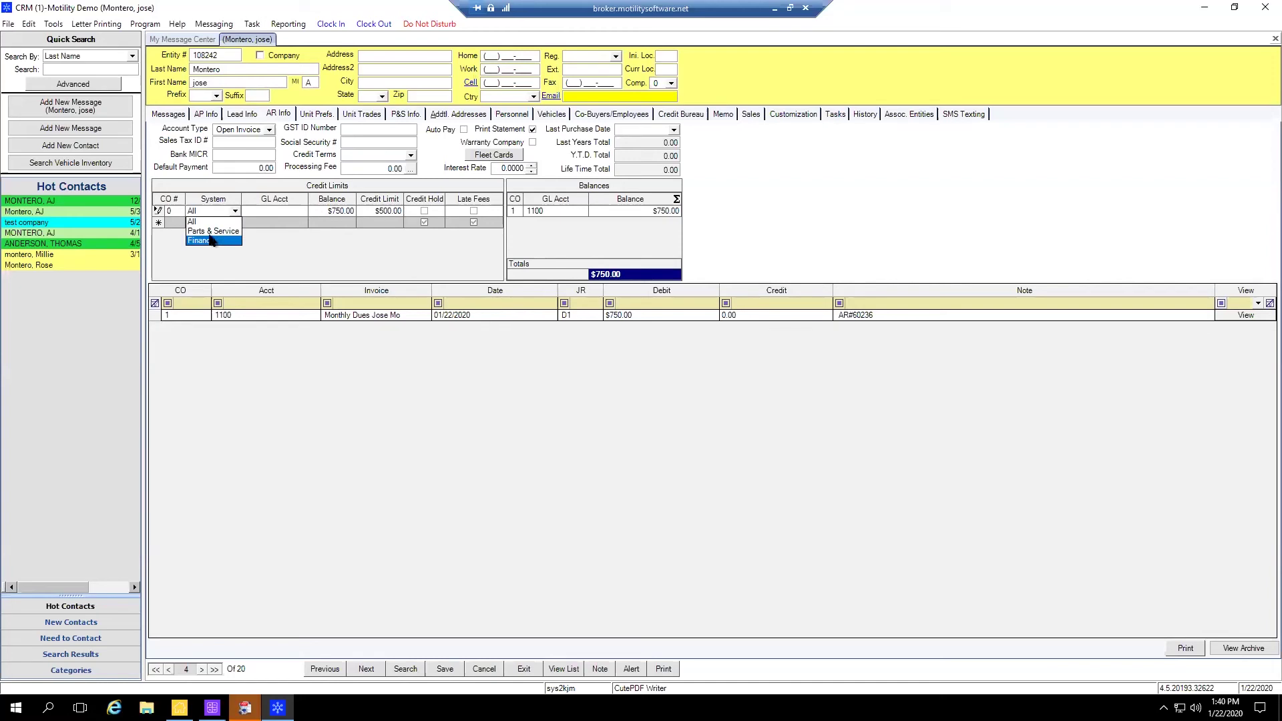
left_click(212, 231)
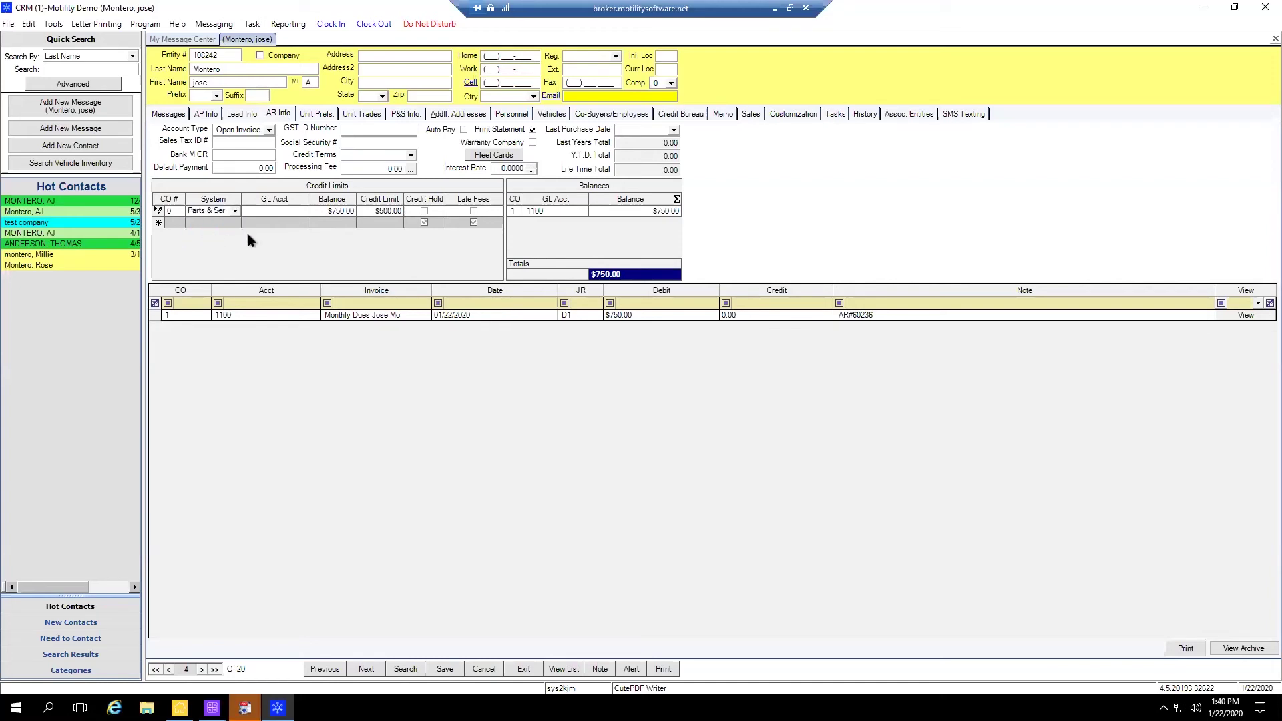
left_click(382, 212)
left_click(424, 211)
left_click(467, 215)
left_click(268, 211)
Close the customer record without saving and start a new entry in Receive Pay on Accounts
left_click(1266, 7)
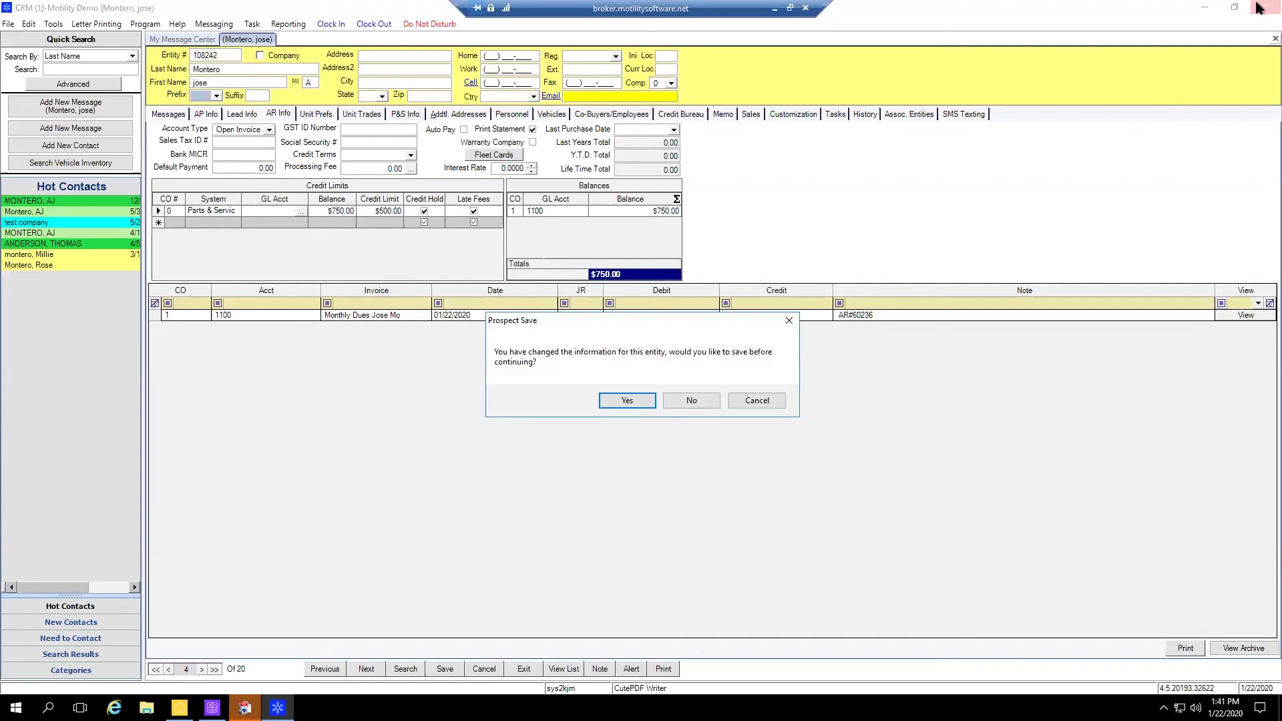
left_click(692, 400)
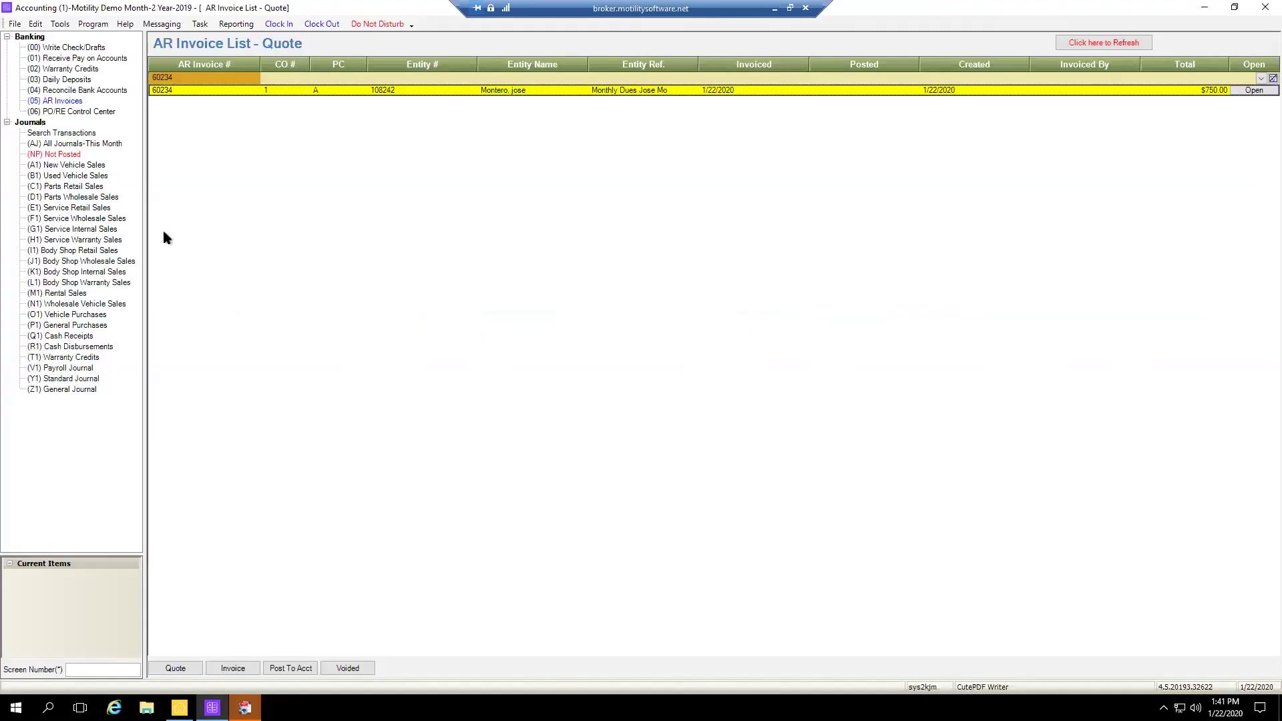
left_click(46, 59)
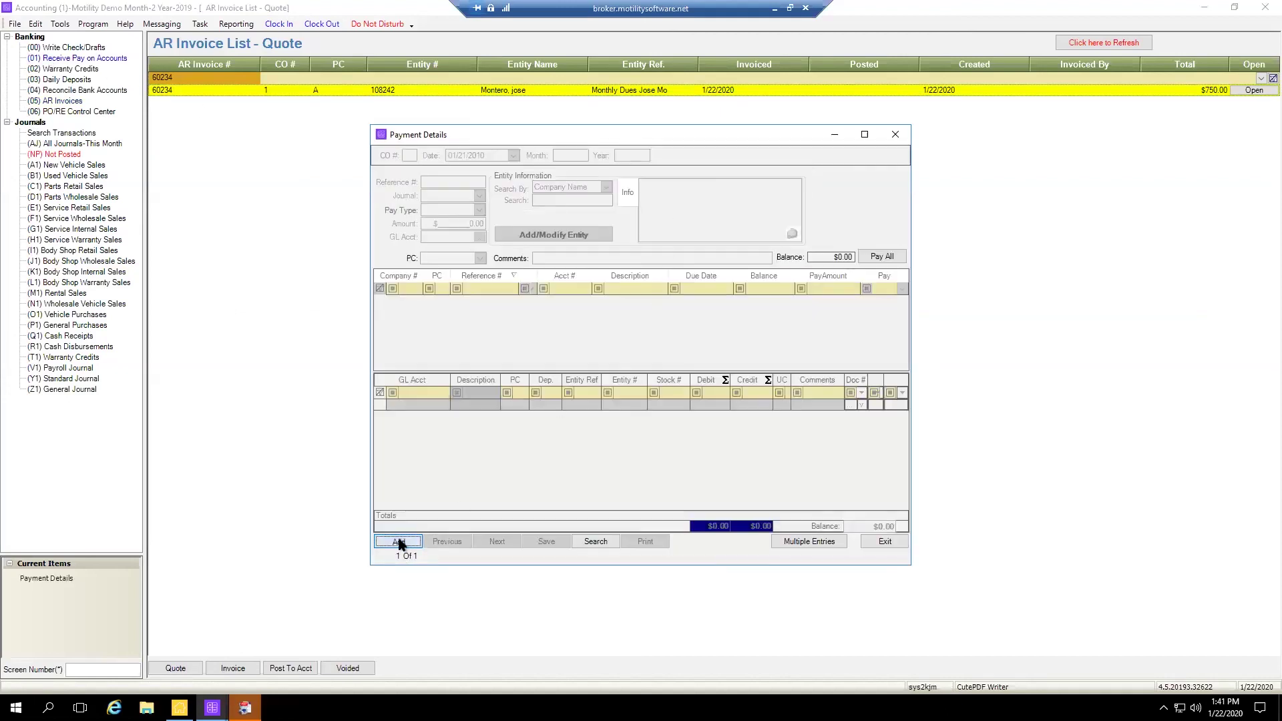
left_click(400, 540)
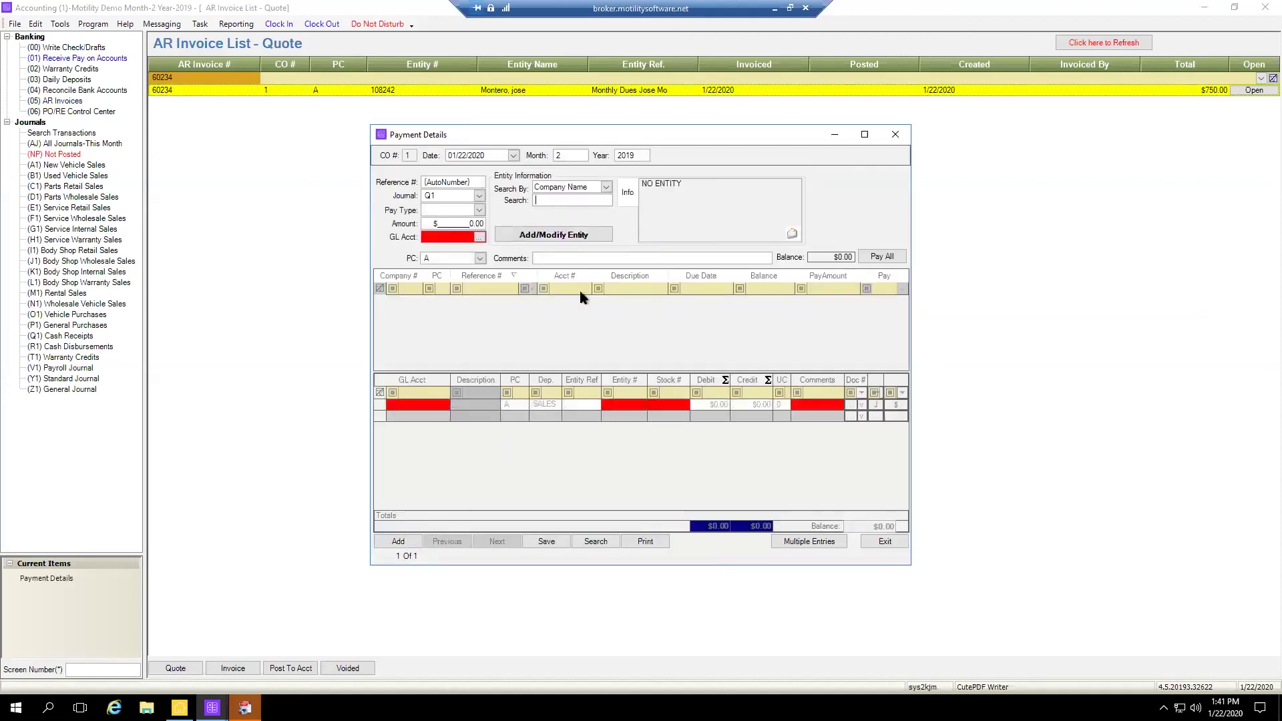
Search entities by last name and attach the customer, bringing up their $750.00 Monthly Dues invoice
left_click(605, 187)
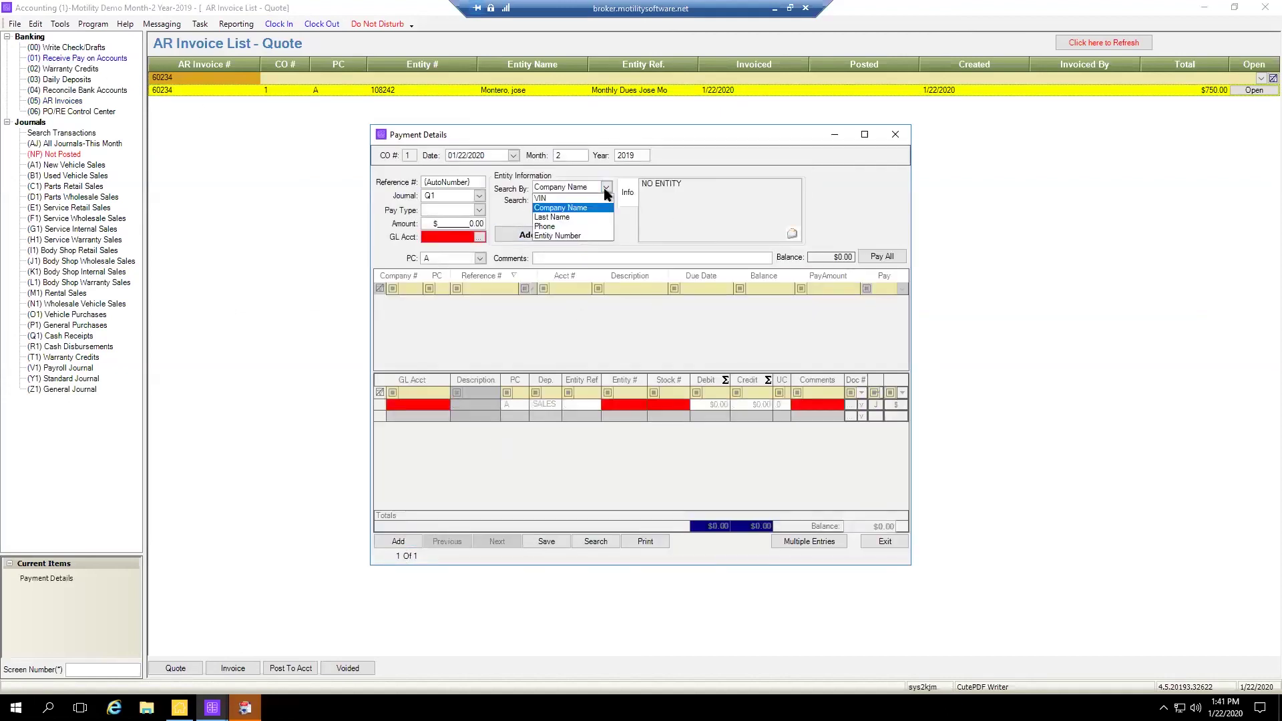
left_click(564, 217)
left_click(560, 200)
type("montero")
key("Return")
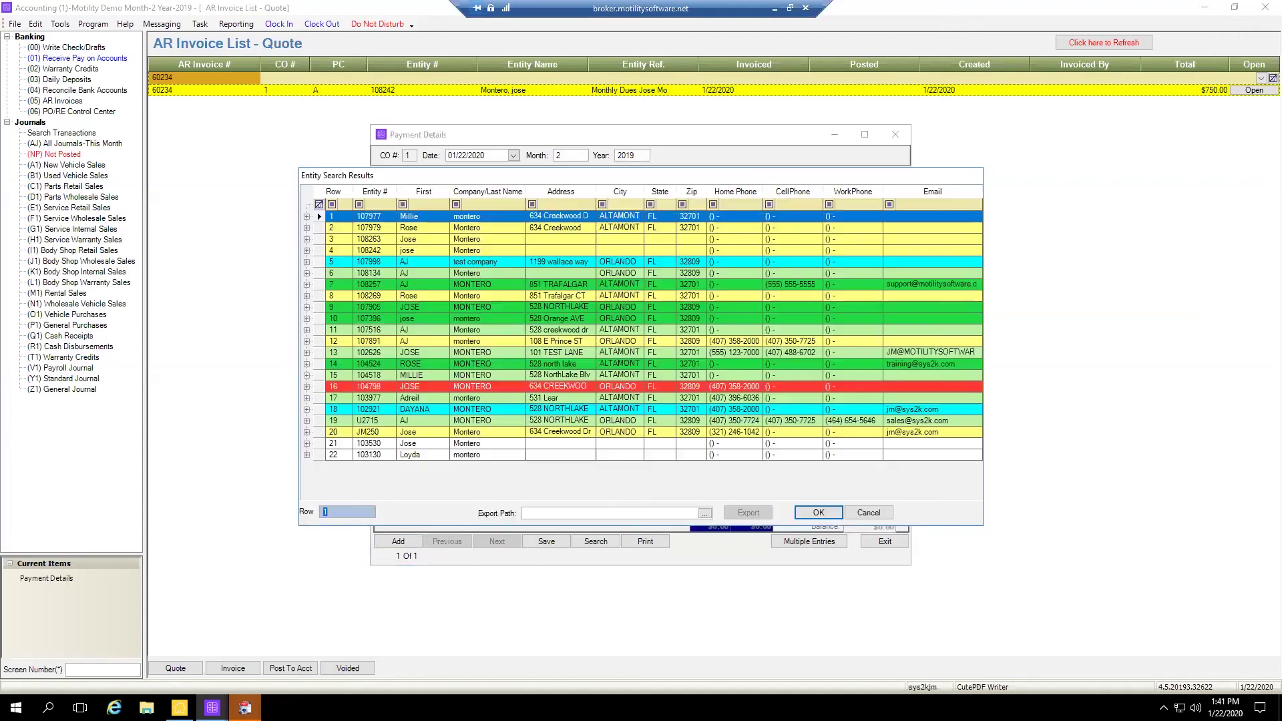
left_click(434, 252)
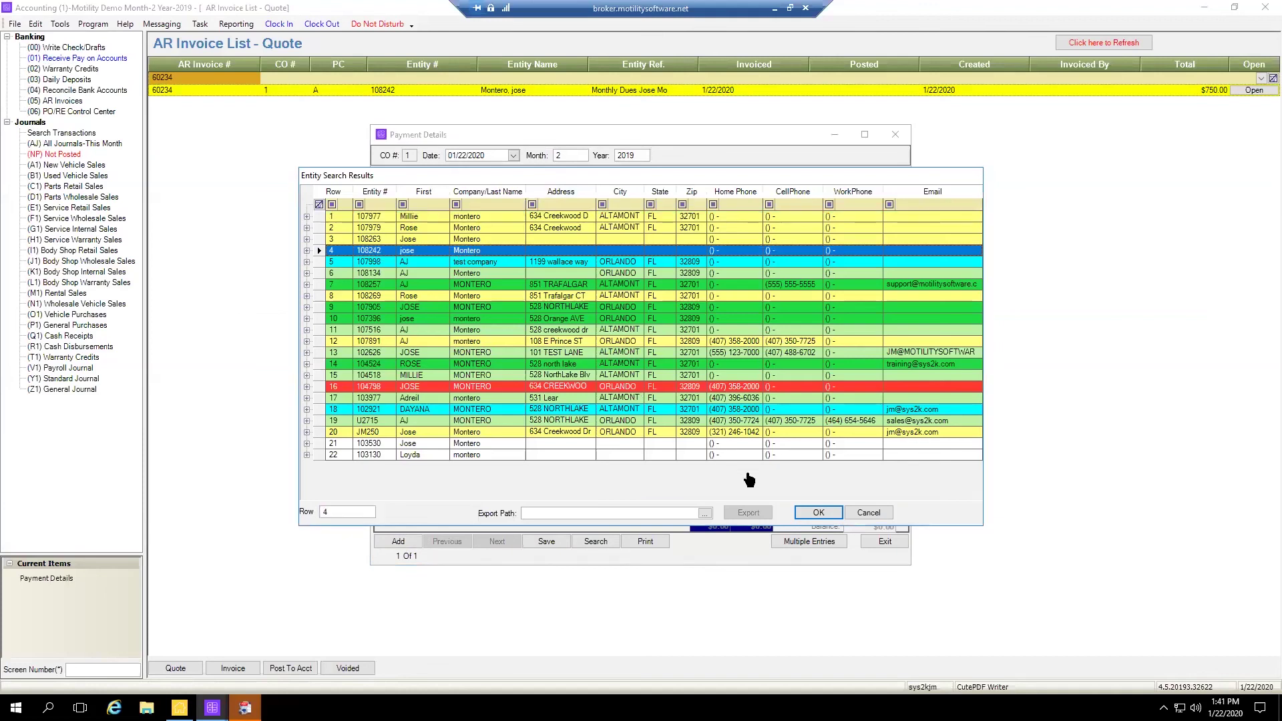
left_click(818, 512)
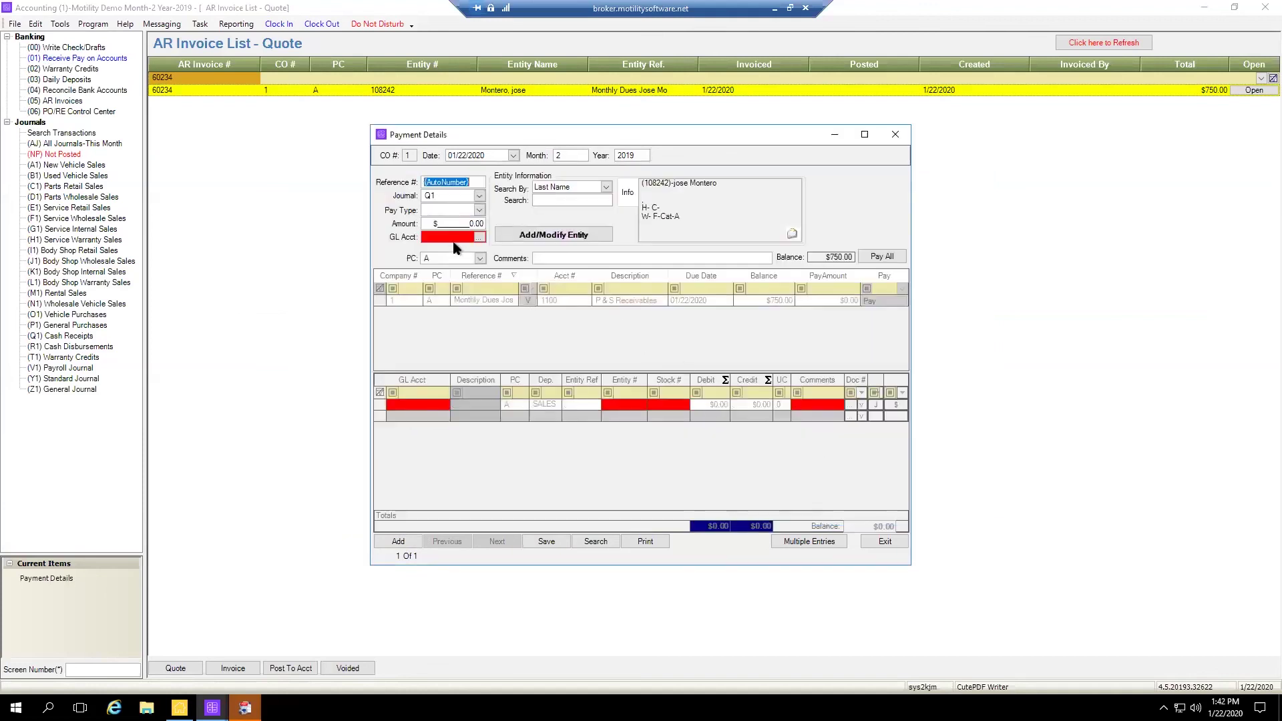
Enter a 200 payment amount posted to GL account 1020 Credit Card Clearing
left_click(471, 225)
type("200")
key("Tab")
left_click(479, 237)
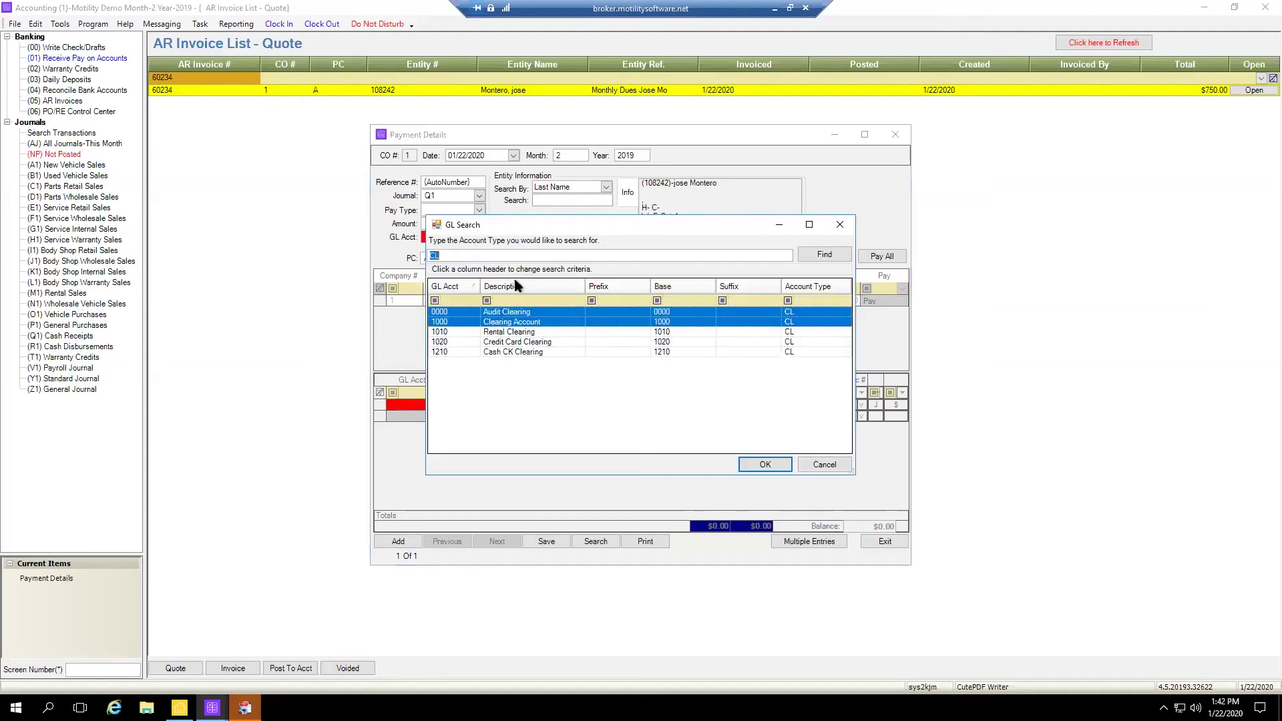
left_click(505, 343)
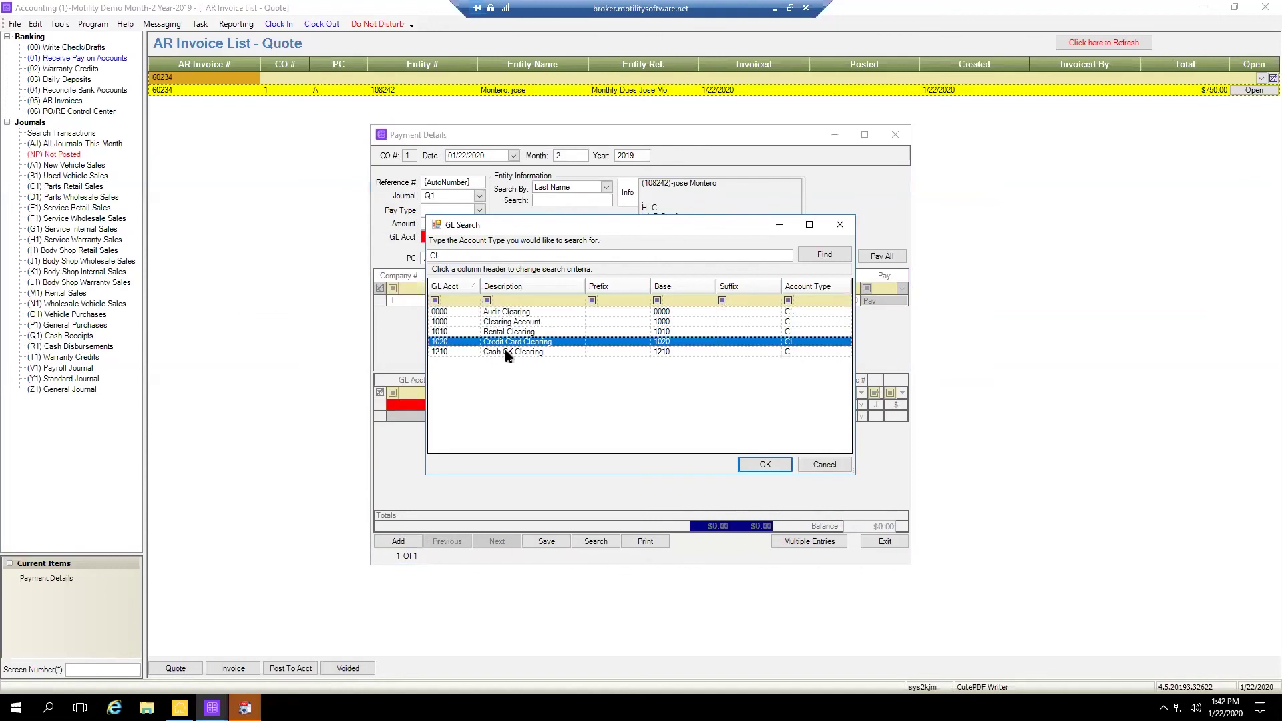
left_click(766, 464)
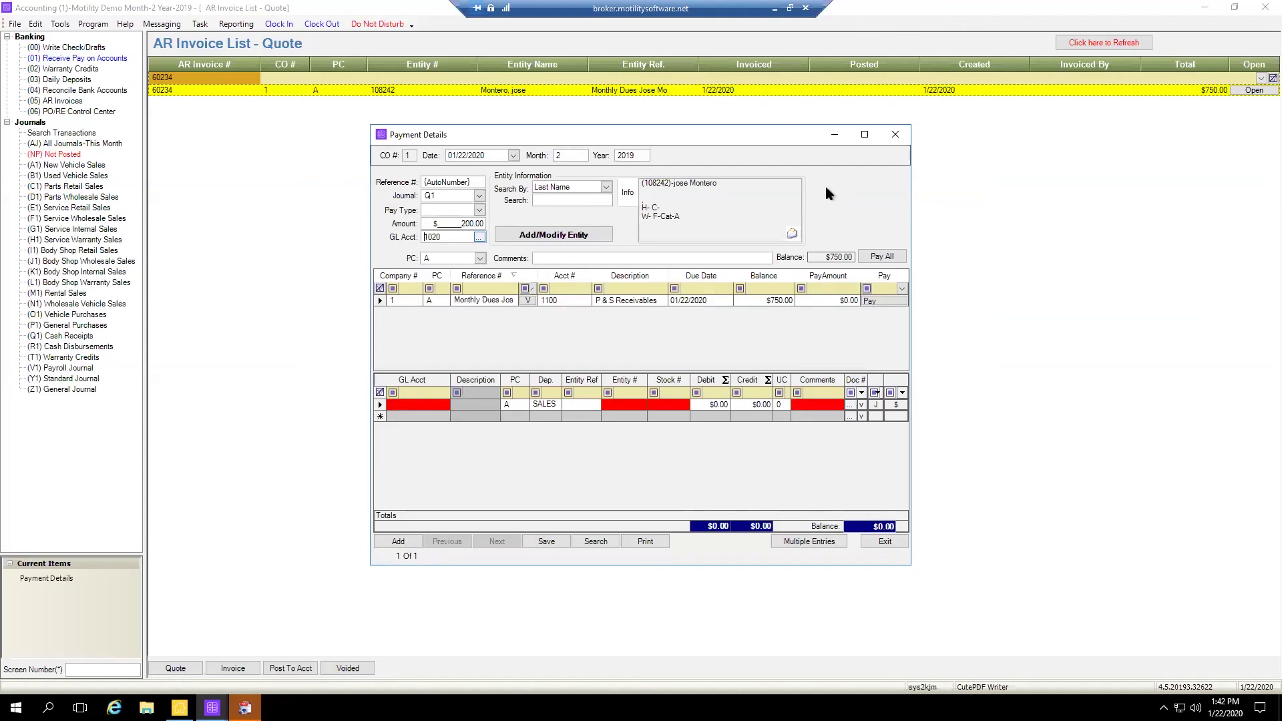
Apply 200 to the Monthly Dues invoice and save the payment
left_click(864, 137)
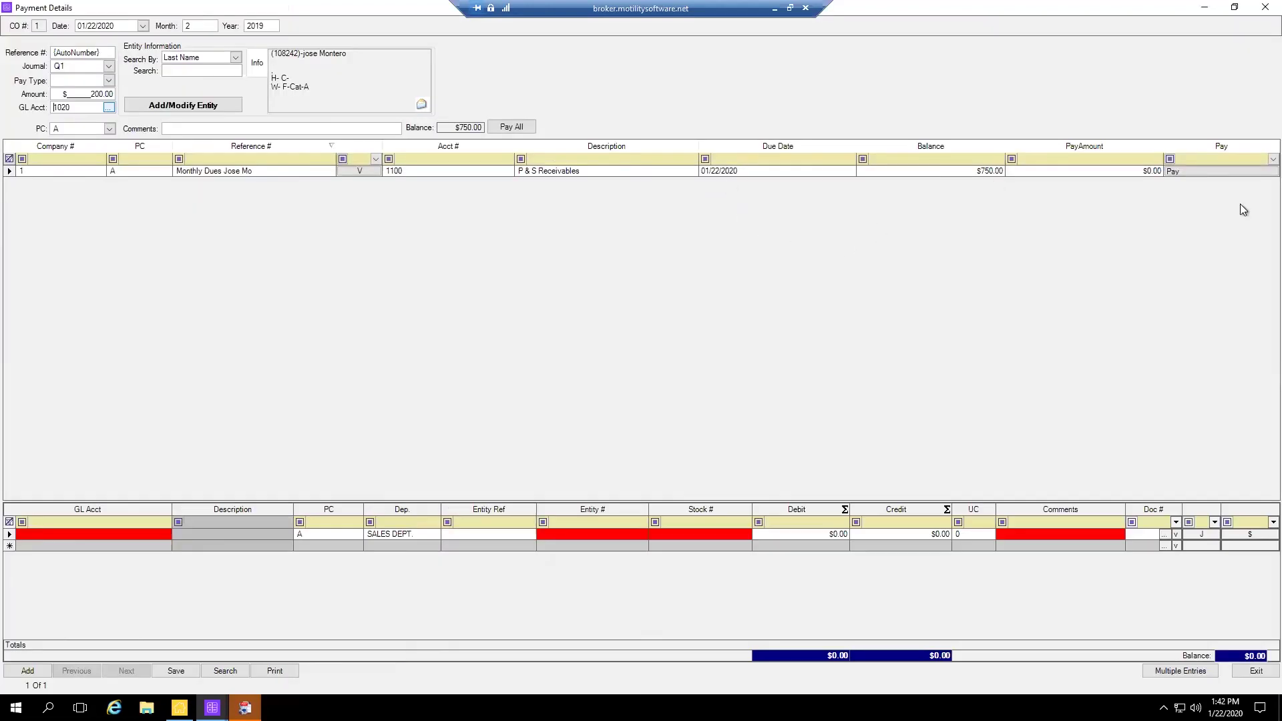
left_click(1185, 171)
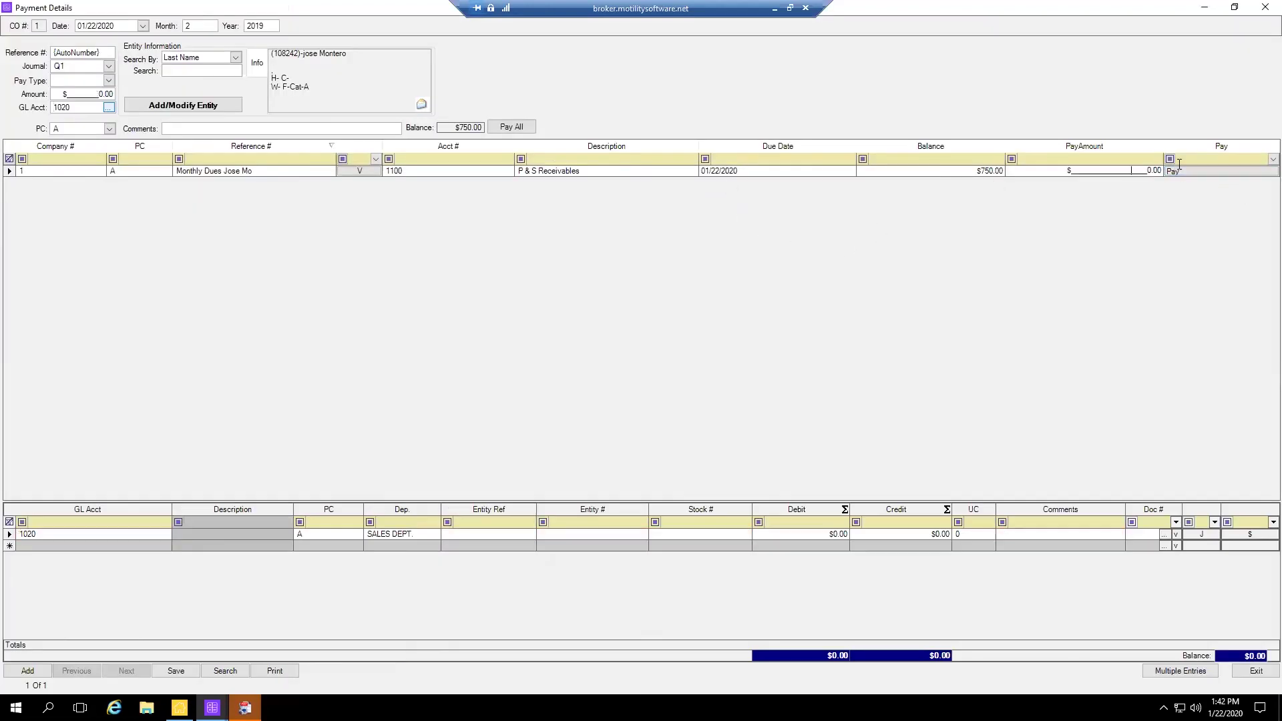
type("200")
key("Tab")
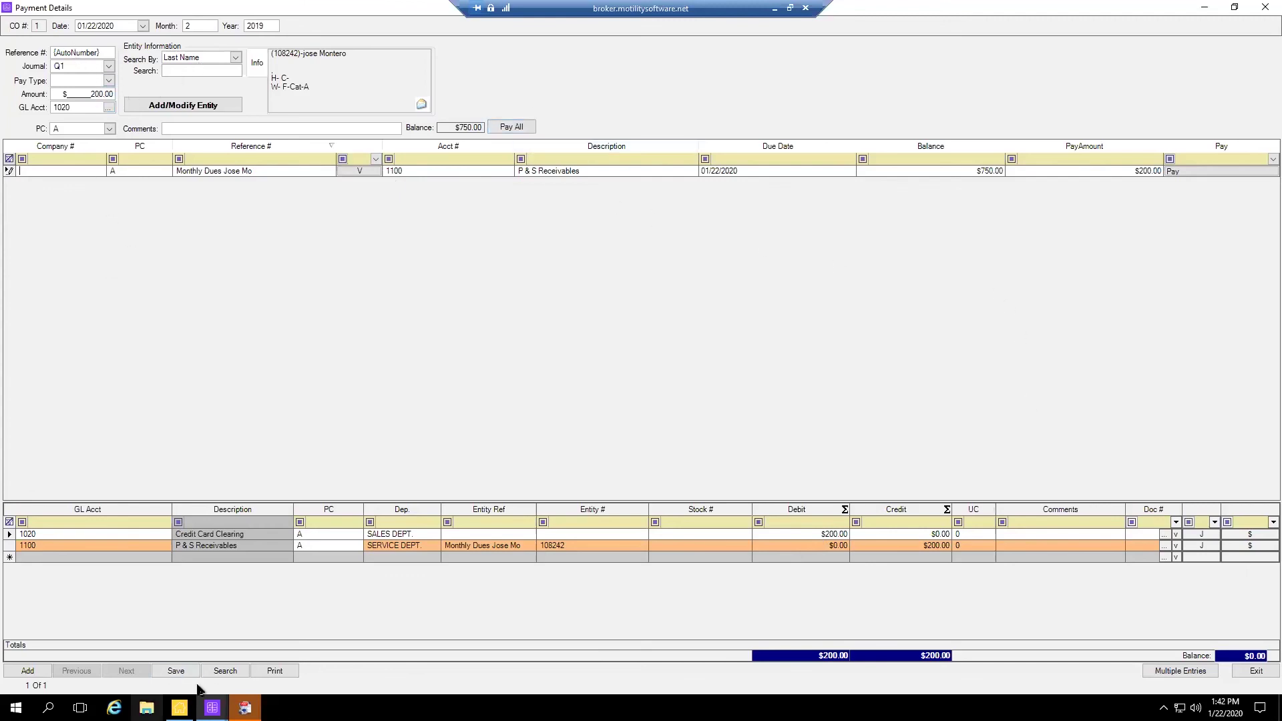
left_click(178, 671)
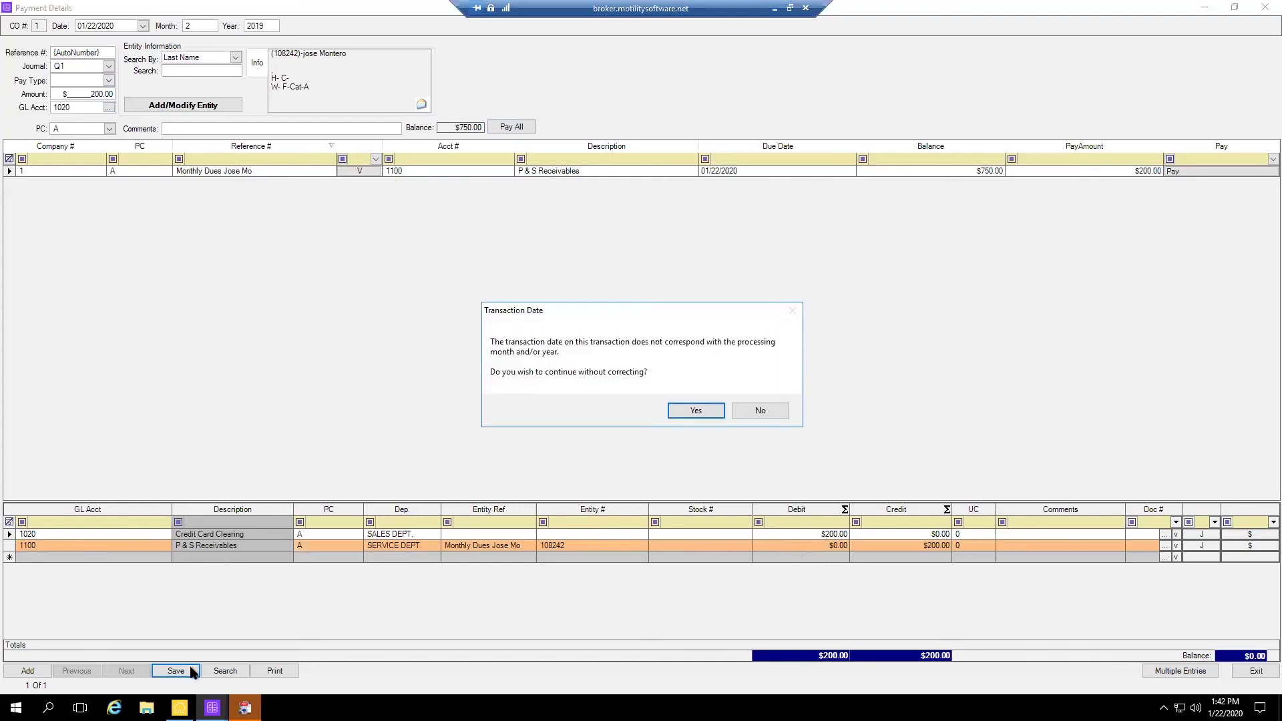
Accept the transaction date warning and review the customer's $750.00 invoice debit and $200.00 payment credit
left_click(696, 410)
left_click(206, 107)
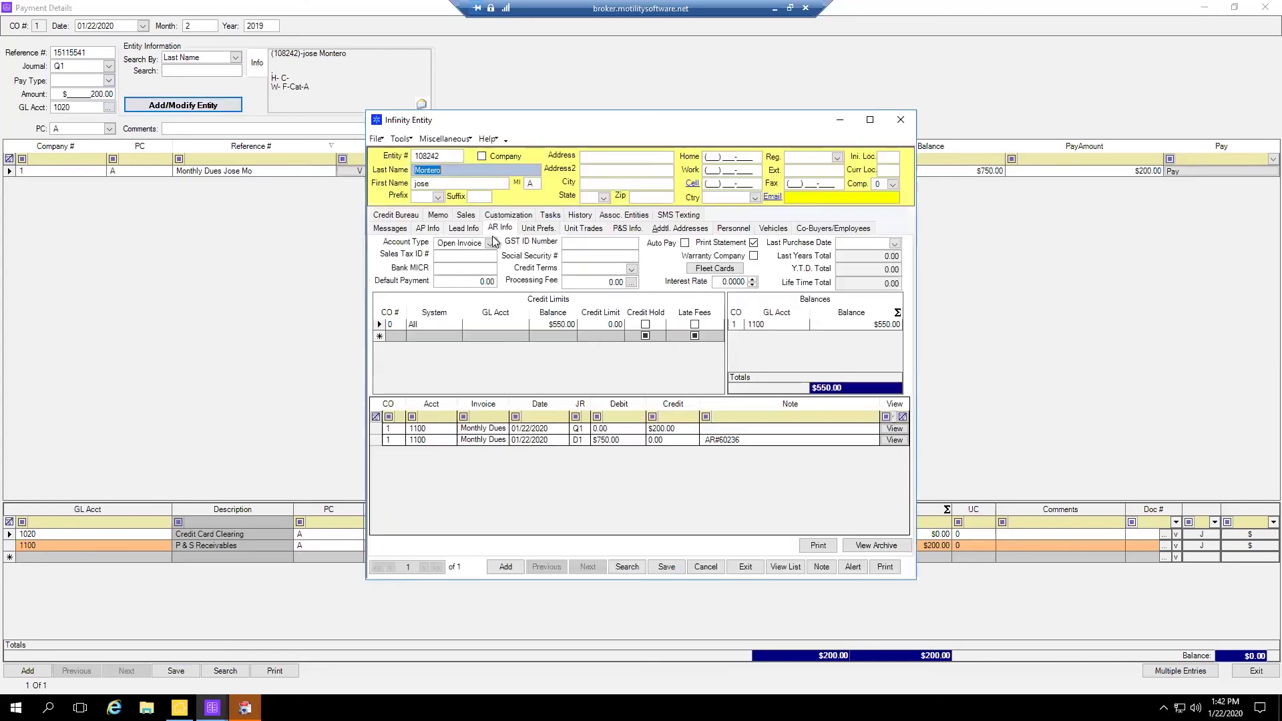
left_click(872, 120)
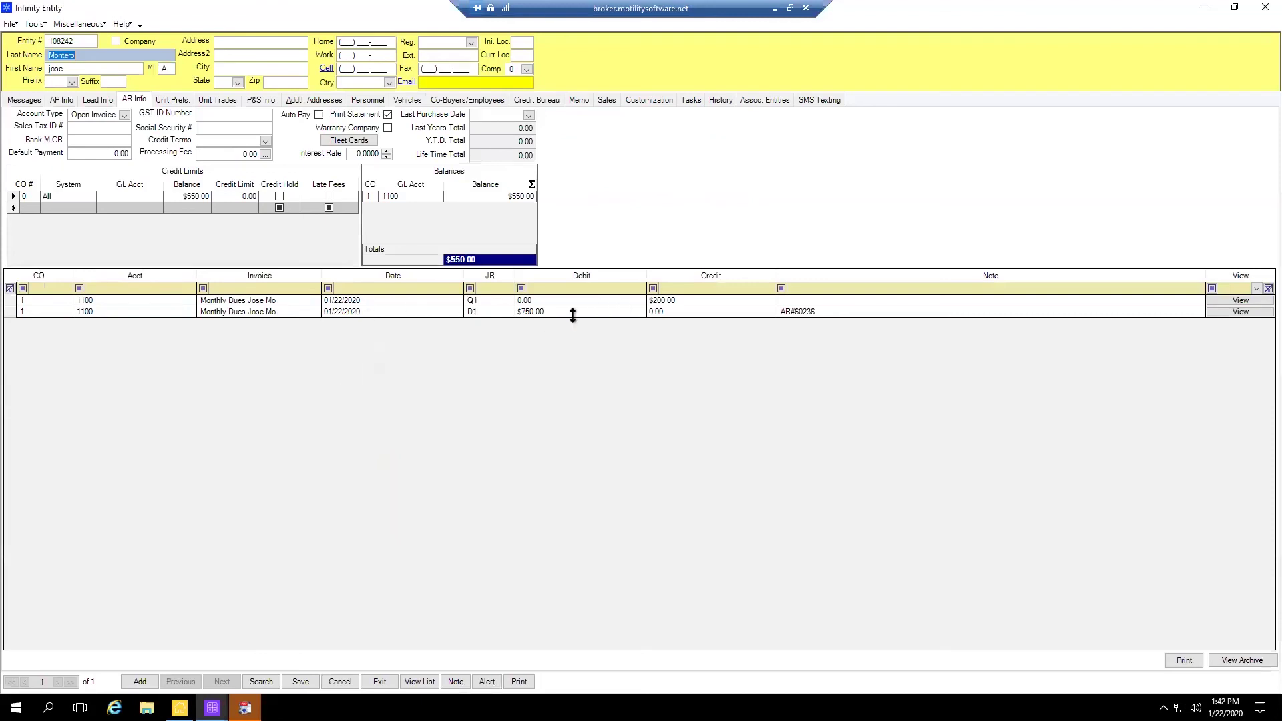
left_click(545, 312)
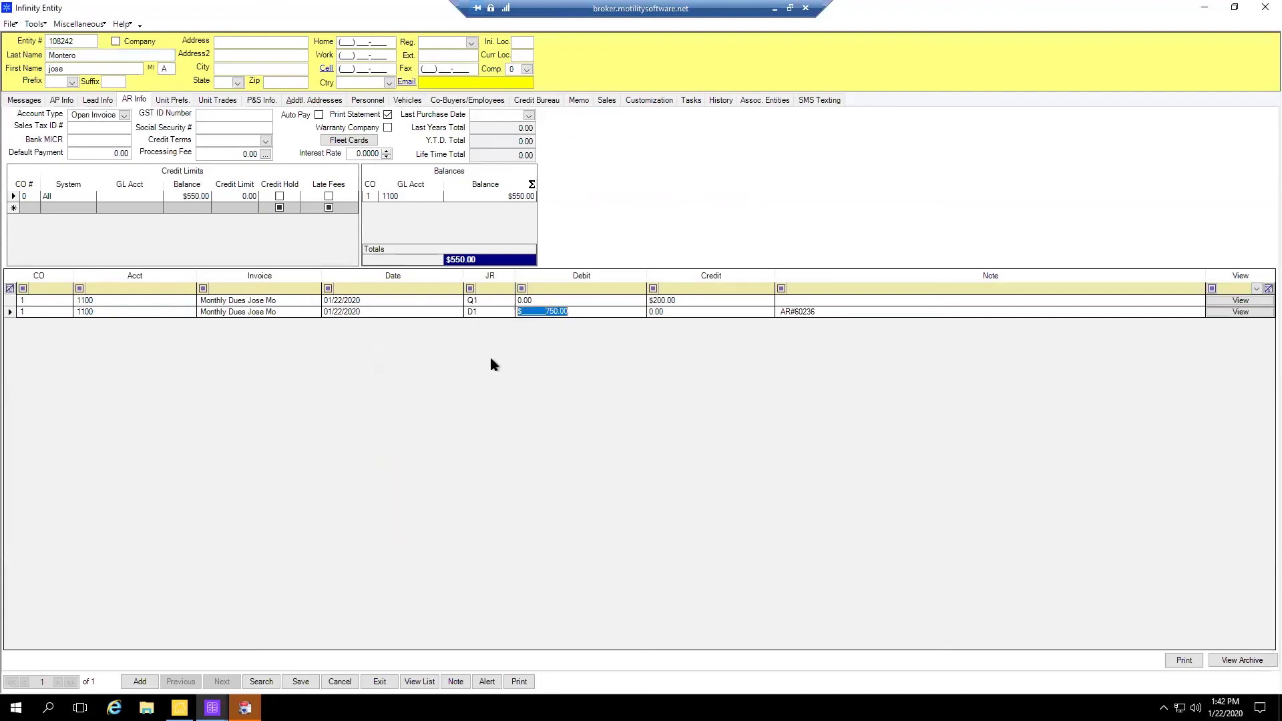
left_click(674, 300)
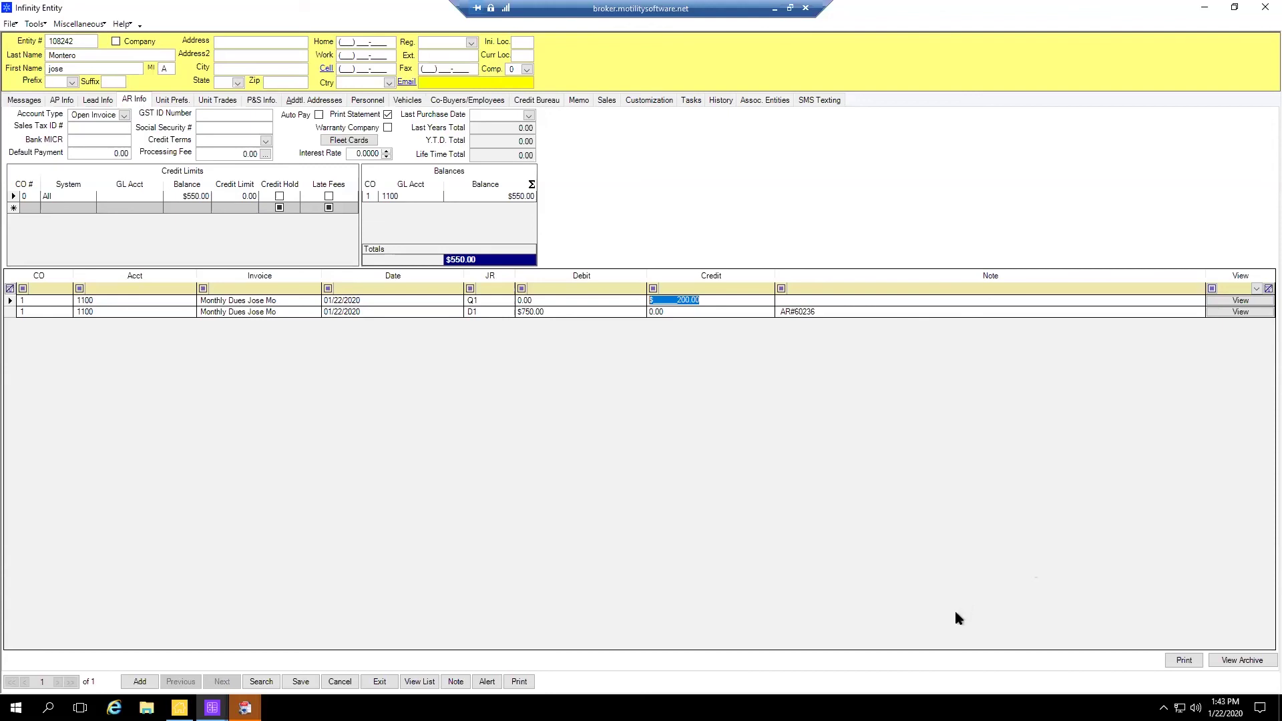
Close the customer record and the payment form without saving again
left_click(1265, 8)
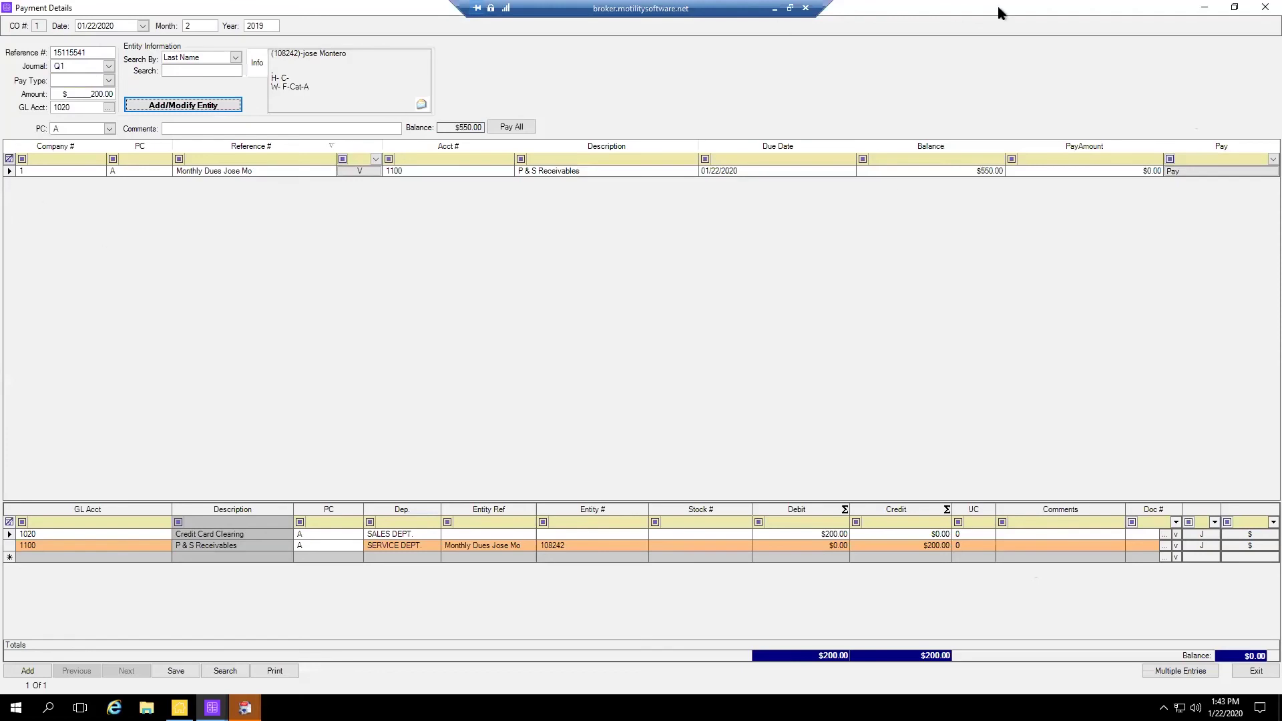
left_click(1265, 8)
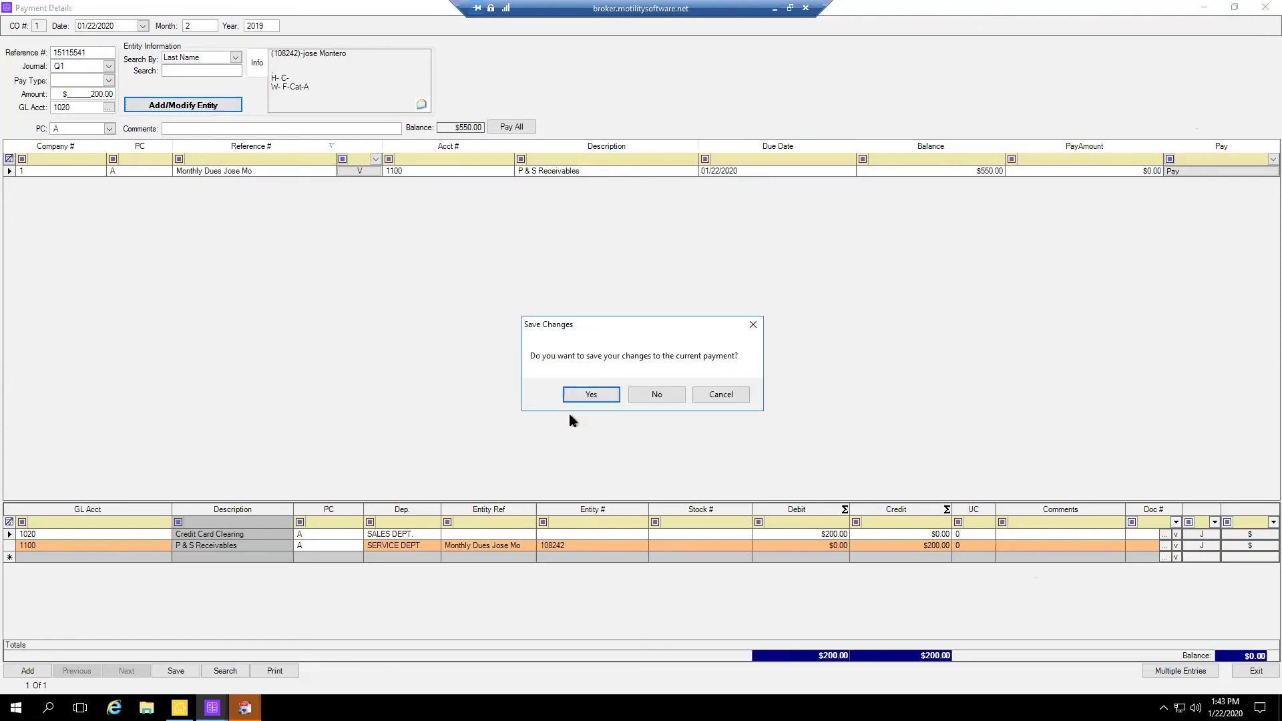
left_click(656, 396)
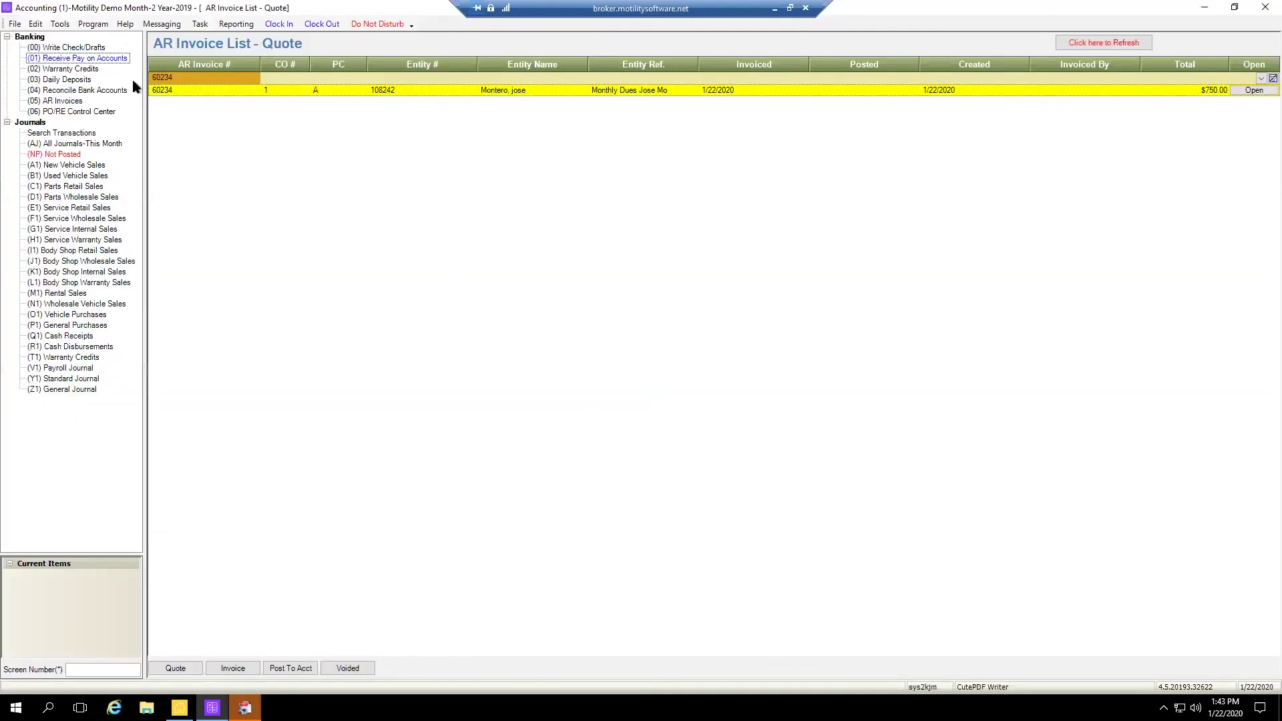
Clear the AR Invoice # filter so quotes 60004 through 60234 are all listed
left_click(187, 78)
key("BackSpace")
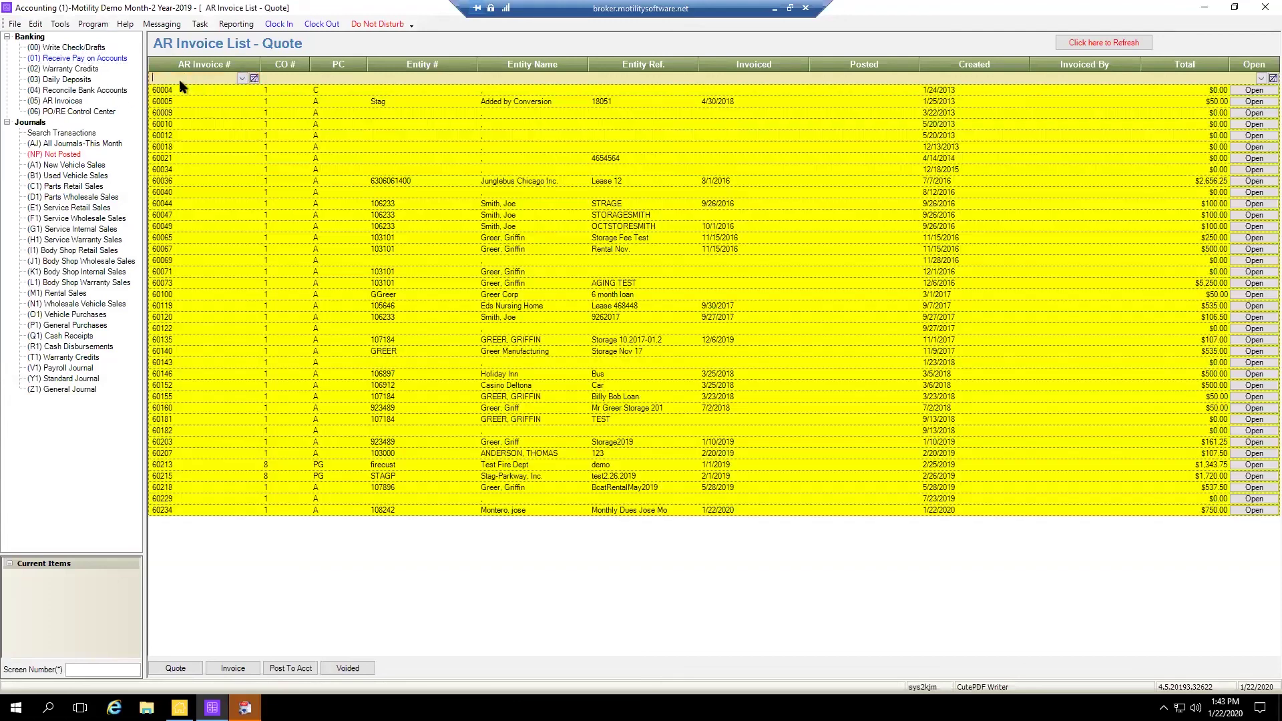